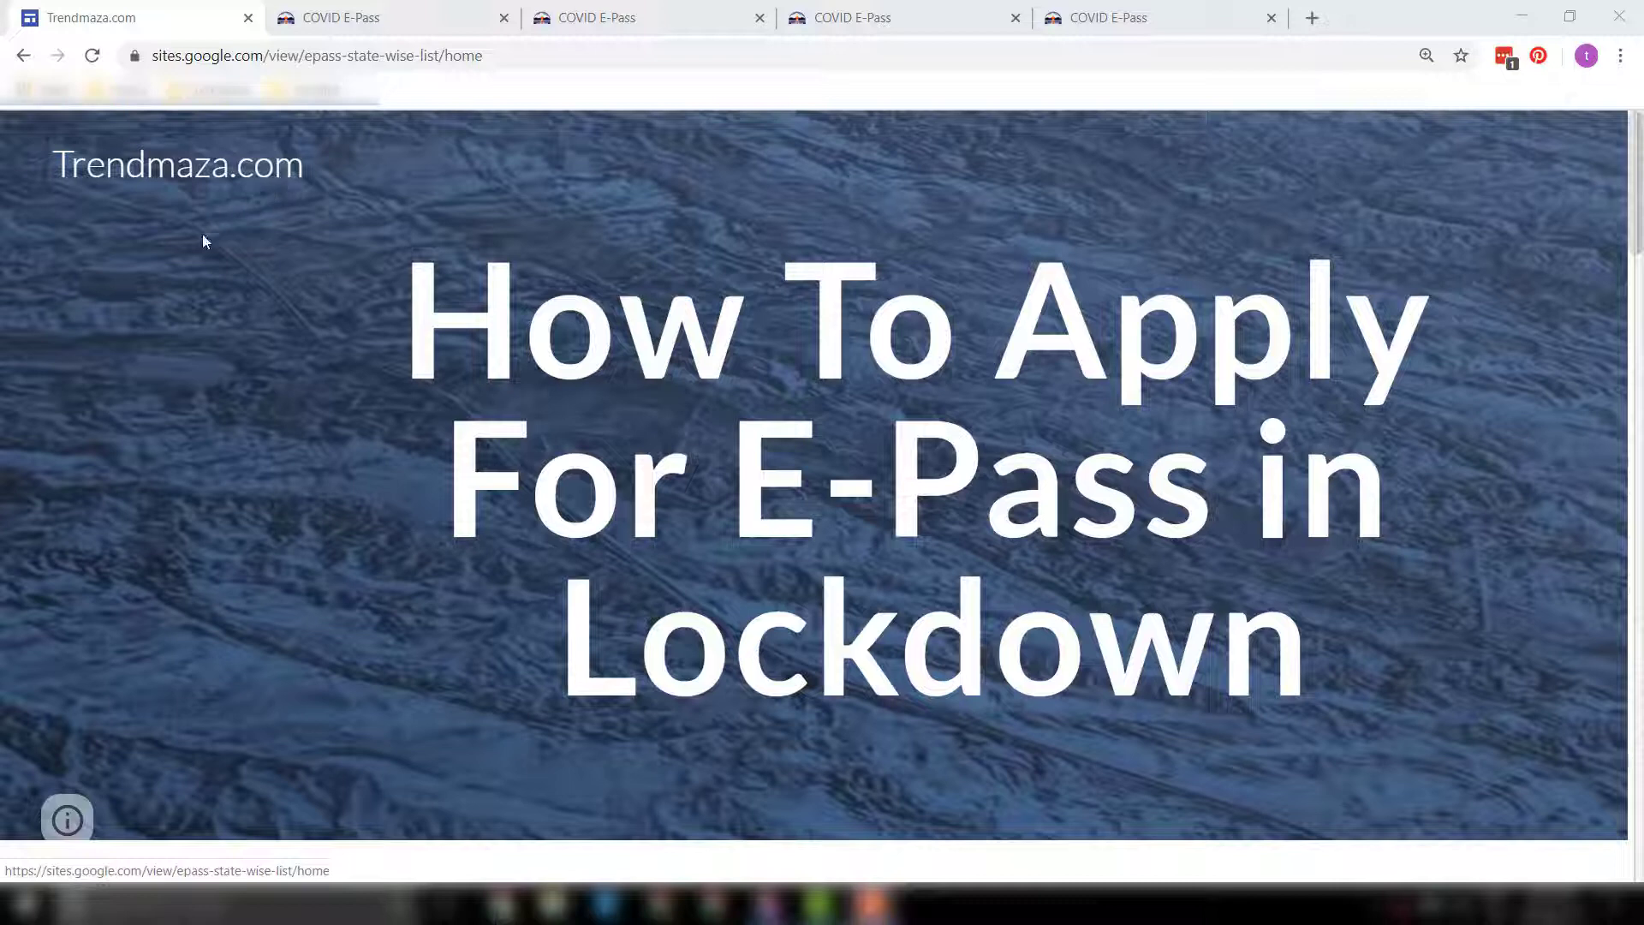
Step: Read through the list of who can apply for the e-pass in lockdown on the Trendmaza.com page
{"action": "scroll", "coordinate": [162, 268], "scroll_direction": "down", "scroll_amount": 5}
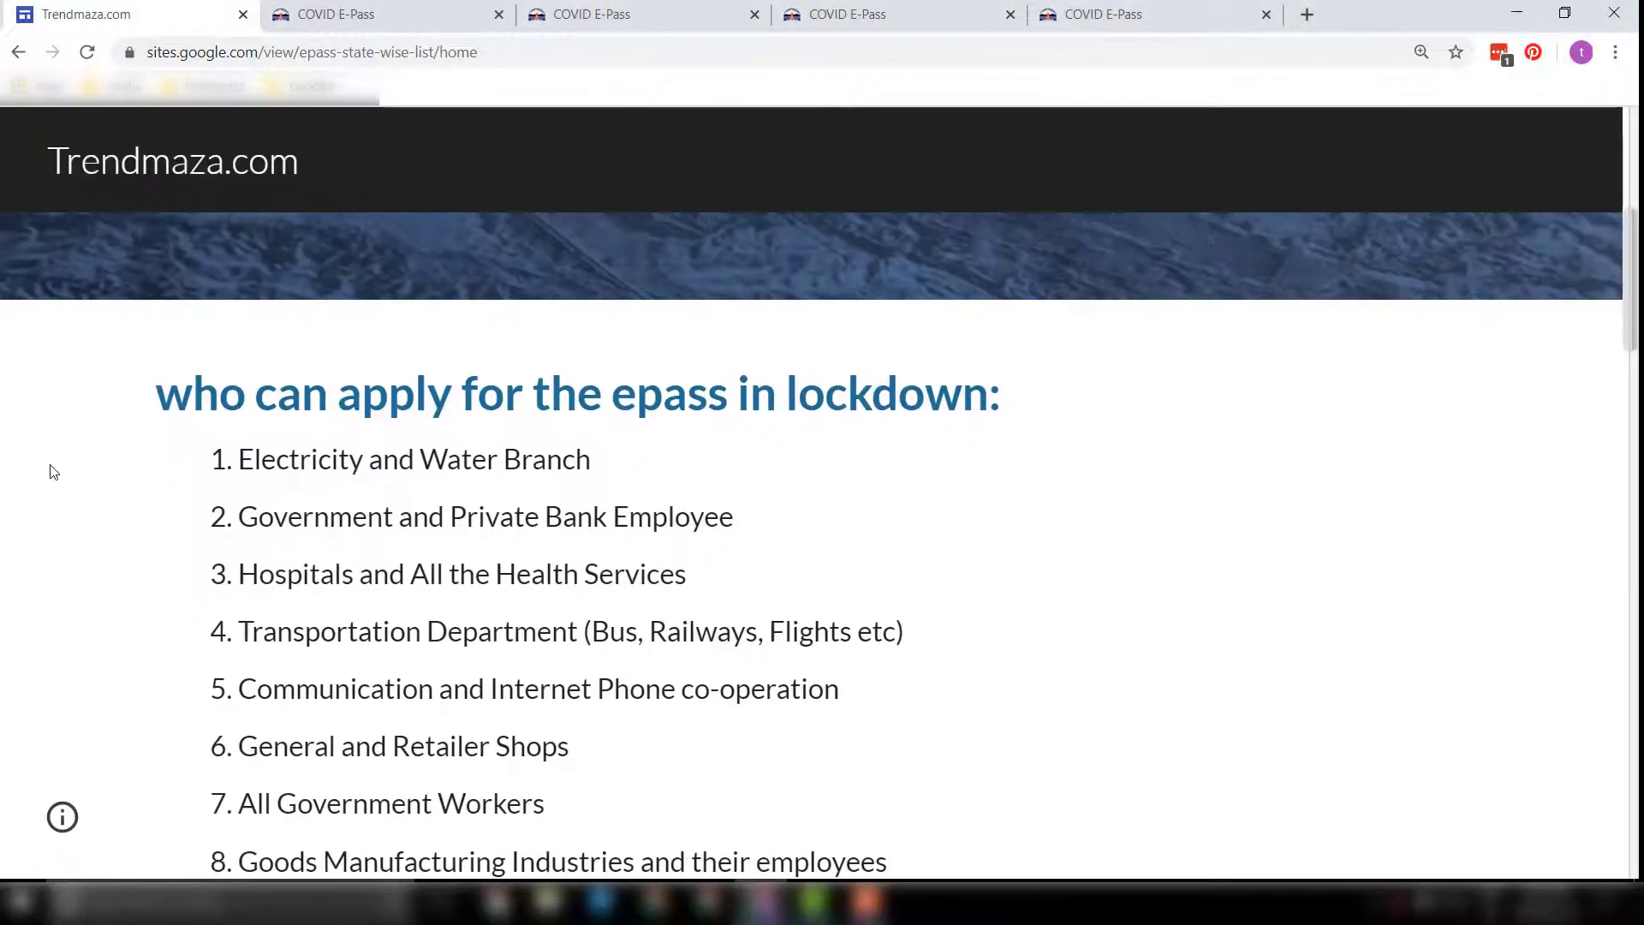
{"action": "left_click_drag", "start_coordinate": [238, 518], "coordinate": [607, 524]}
{"action": "left_click", "coordinate": [606, 525]}
{"action": "left_click_drag", "start_coordinate": [261, 571], "coordinate": [621, 567]}
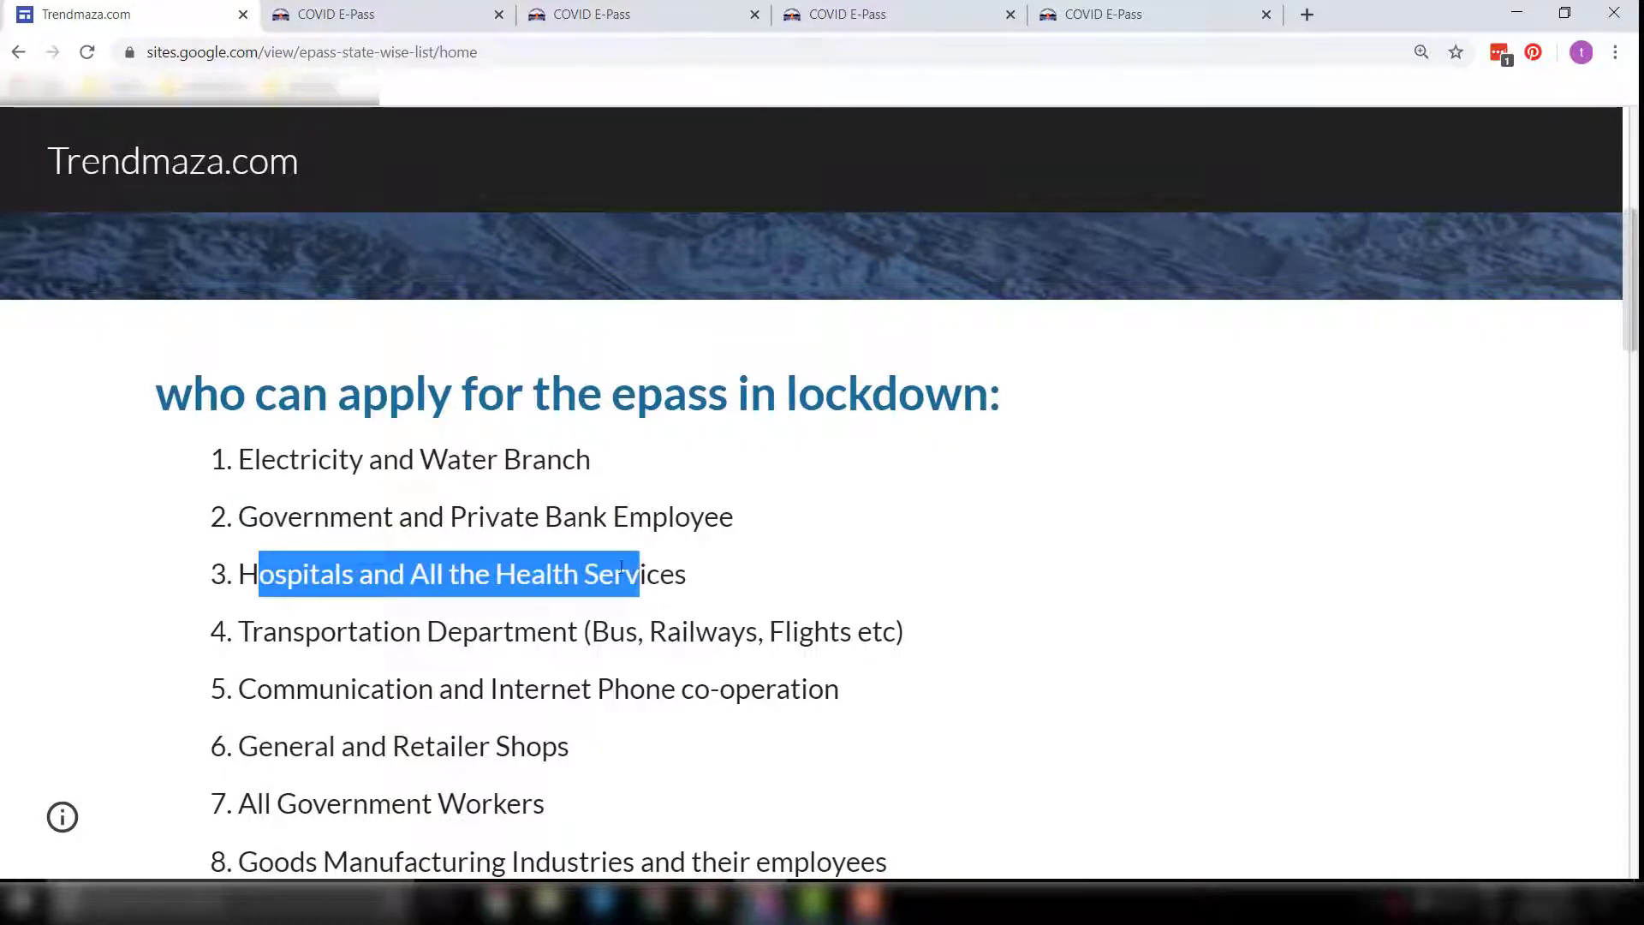
{"action": "left_click", "coordinate": [469, 575]}
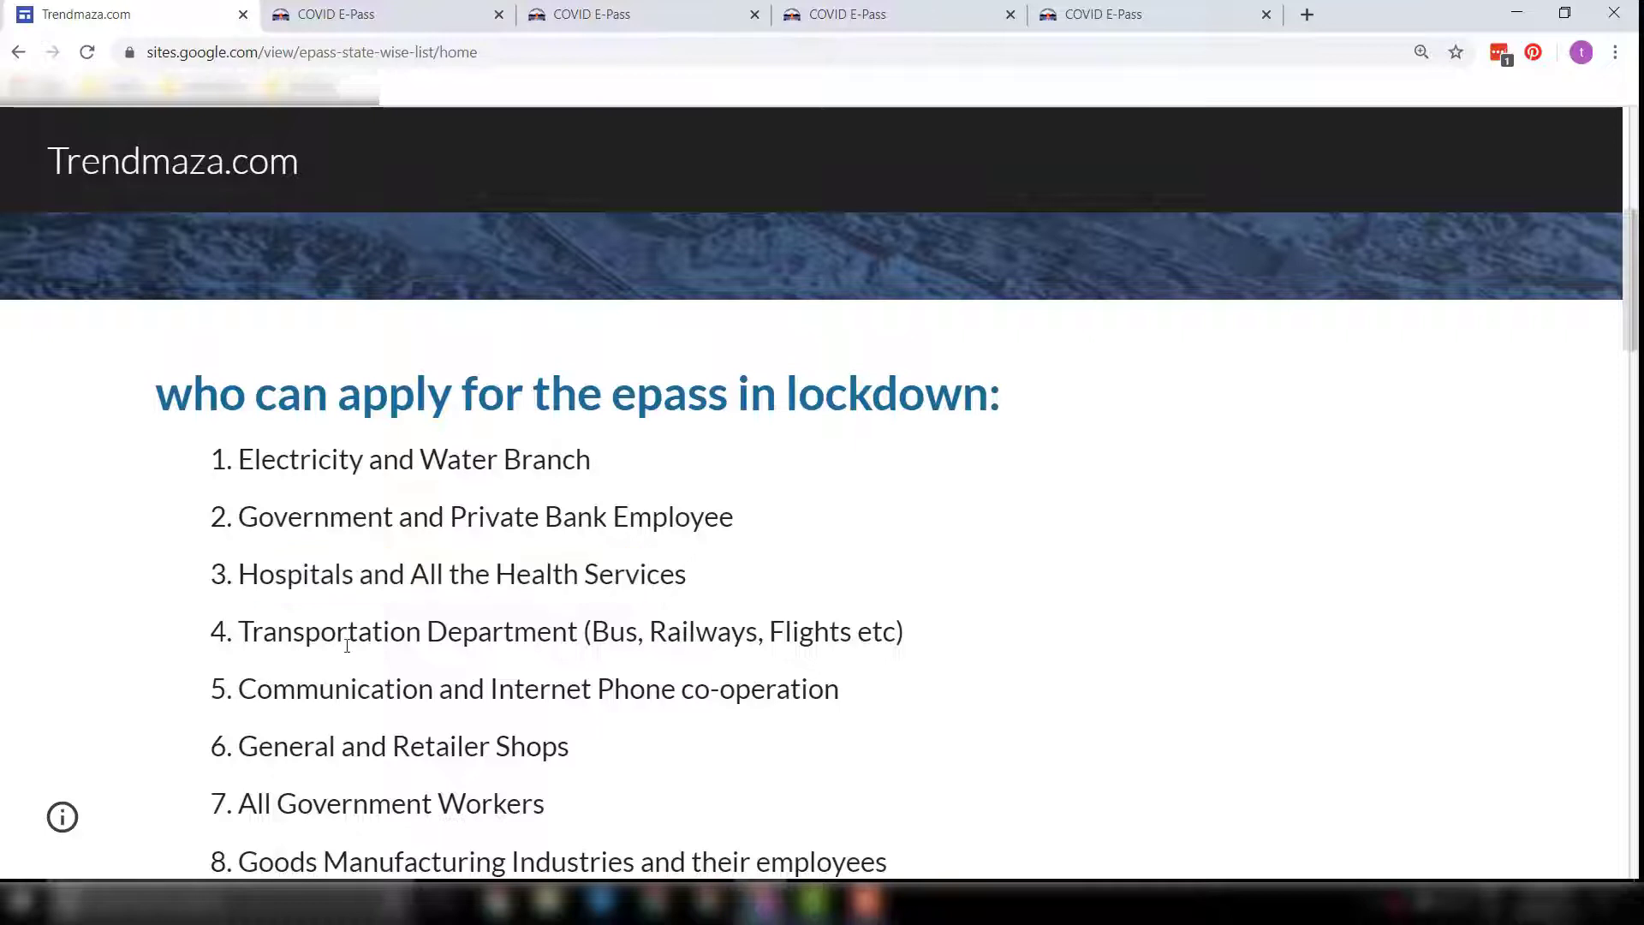
{"action": "scroll", "coordinate": [88, 565], "scroll_direction": "down", "scroll_amount": 2}
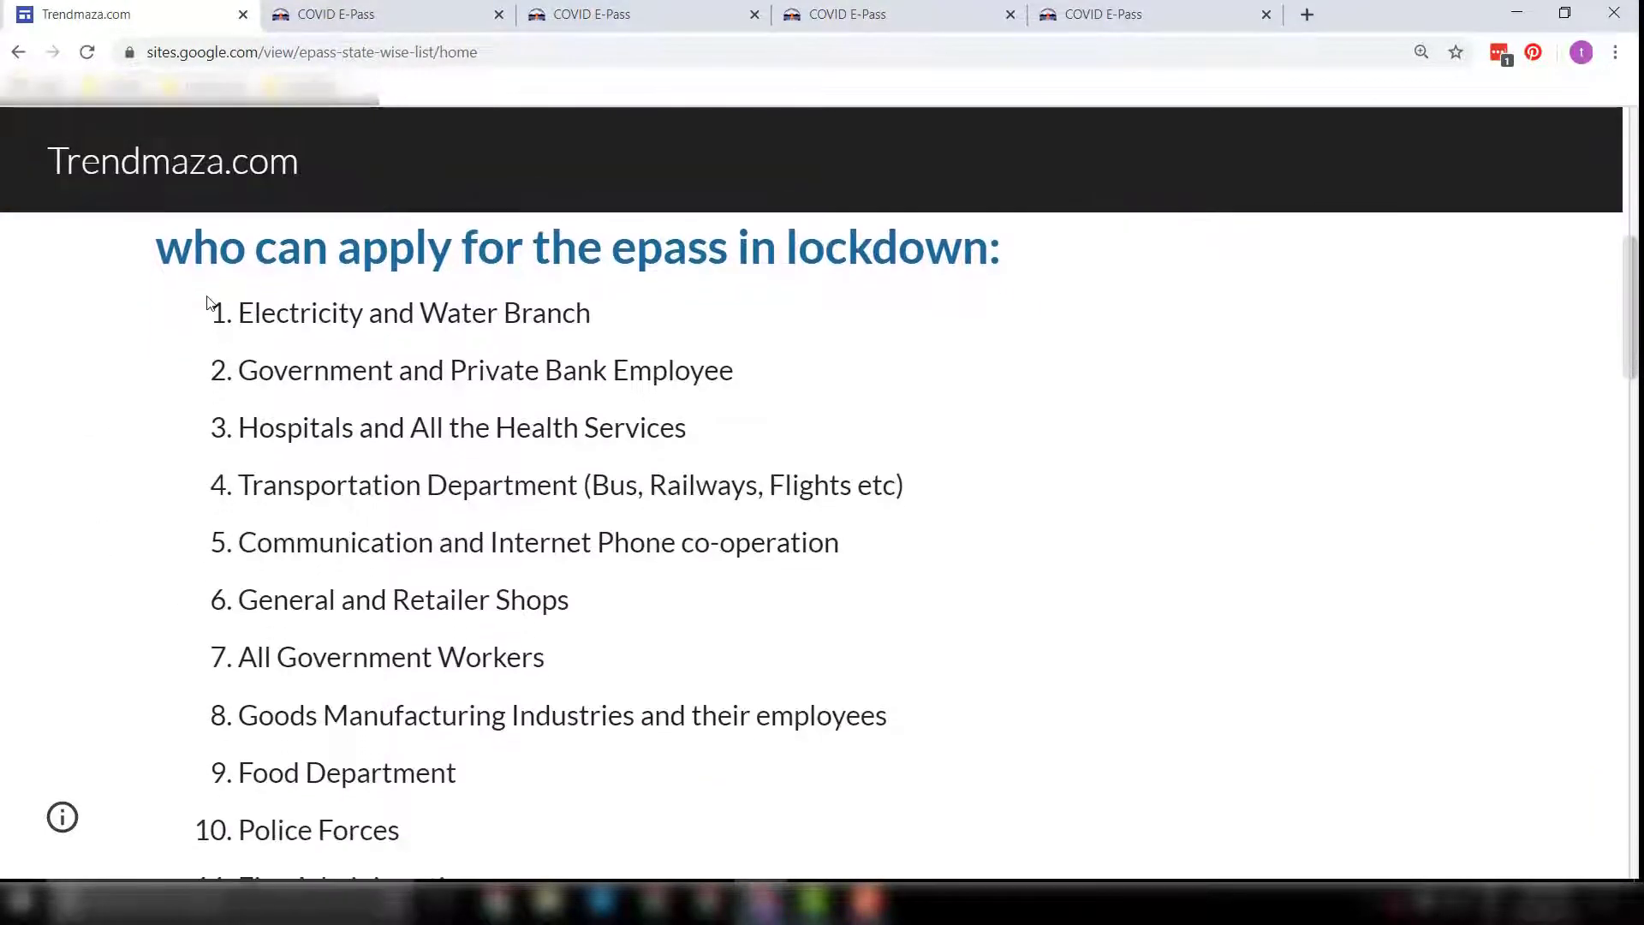
{"action": "left_click_drag", "start_coordinate": [213, 308], "coordinate": [532, 837]}
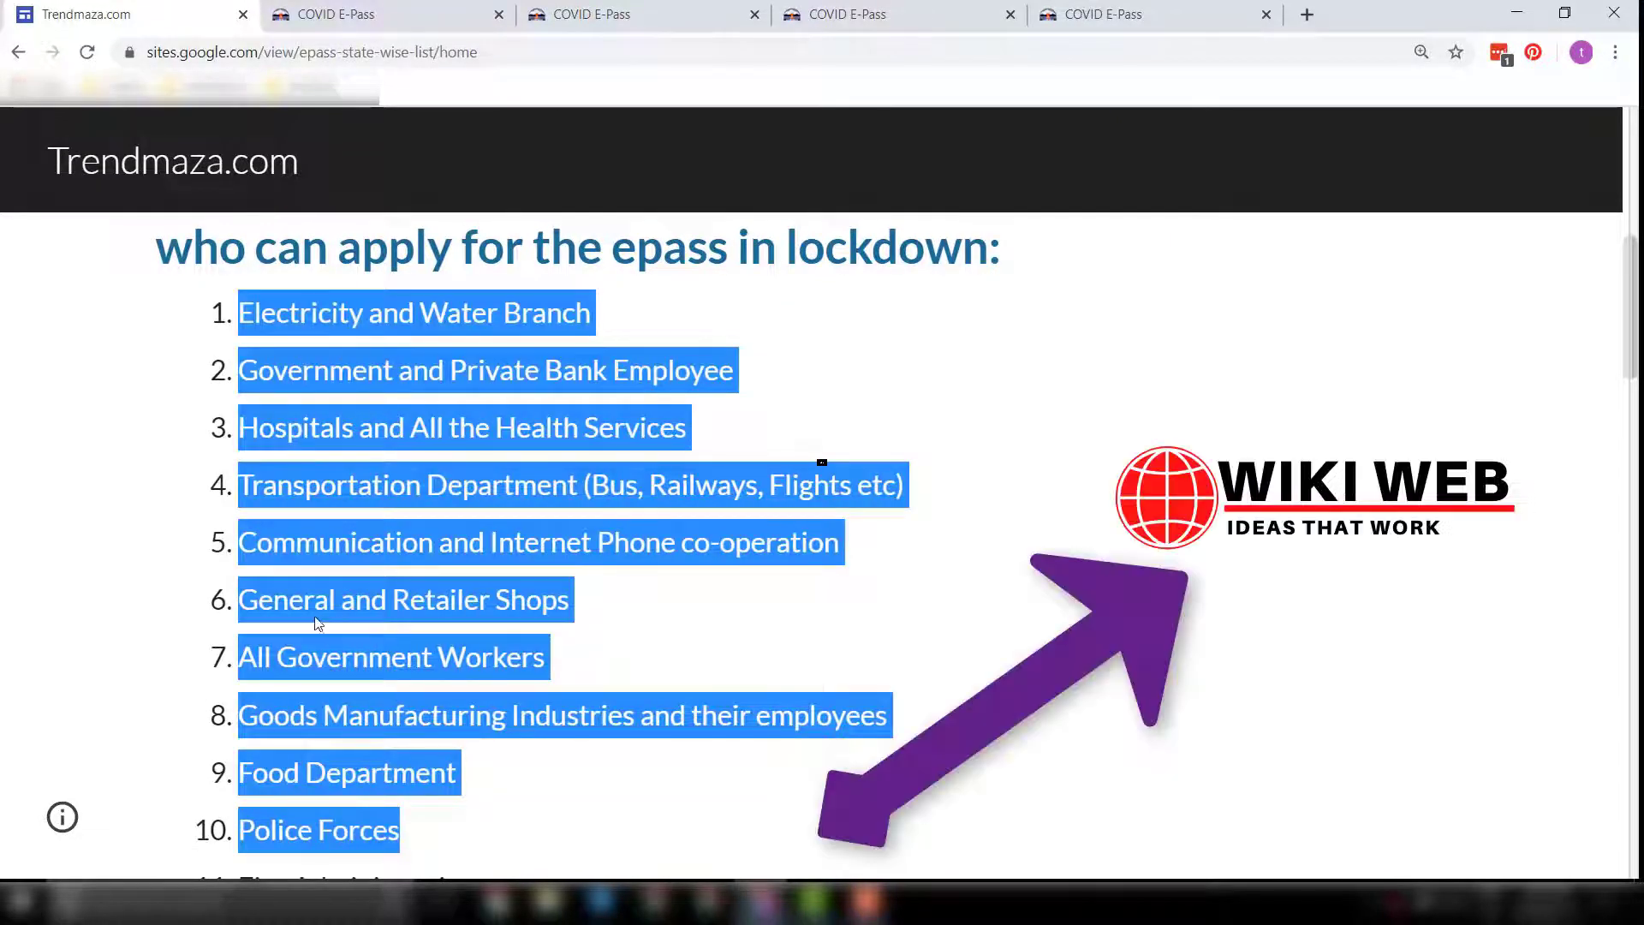
{"action": "left_click", "coordinate": [159, 511]}
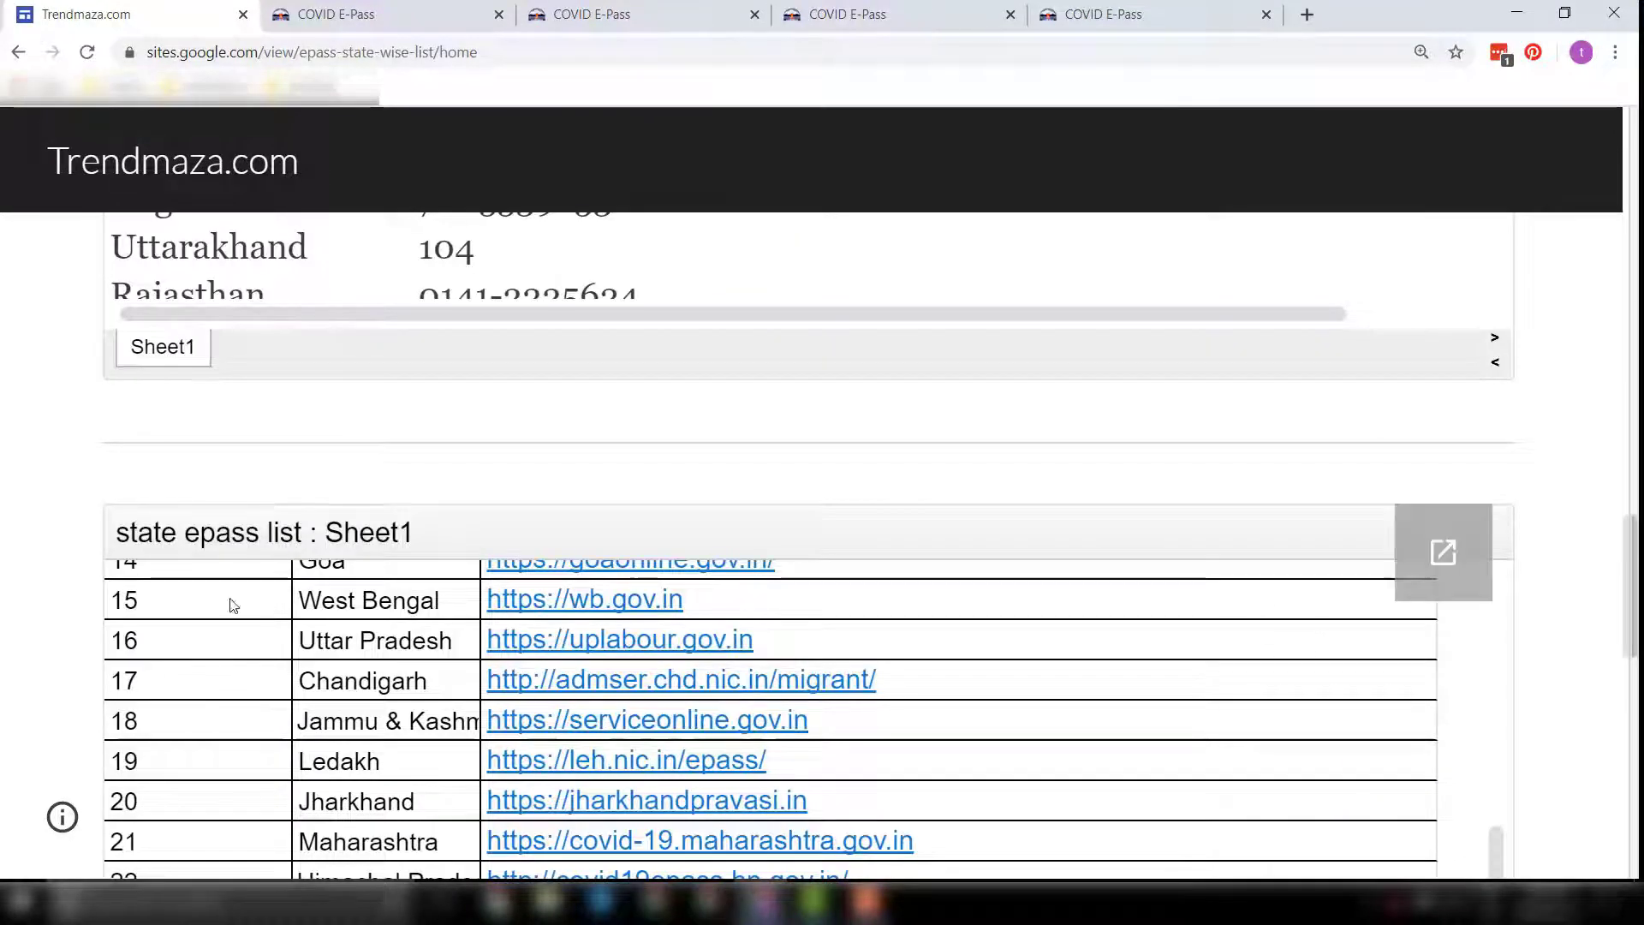
Step: Look through the state-wise e-pass link list and the state mobile number list on the Trendmaza.com page
{"action": "scroll", "coordinate": [264, 624], "scroll_direction": "up", "scroll_amount": 6}
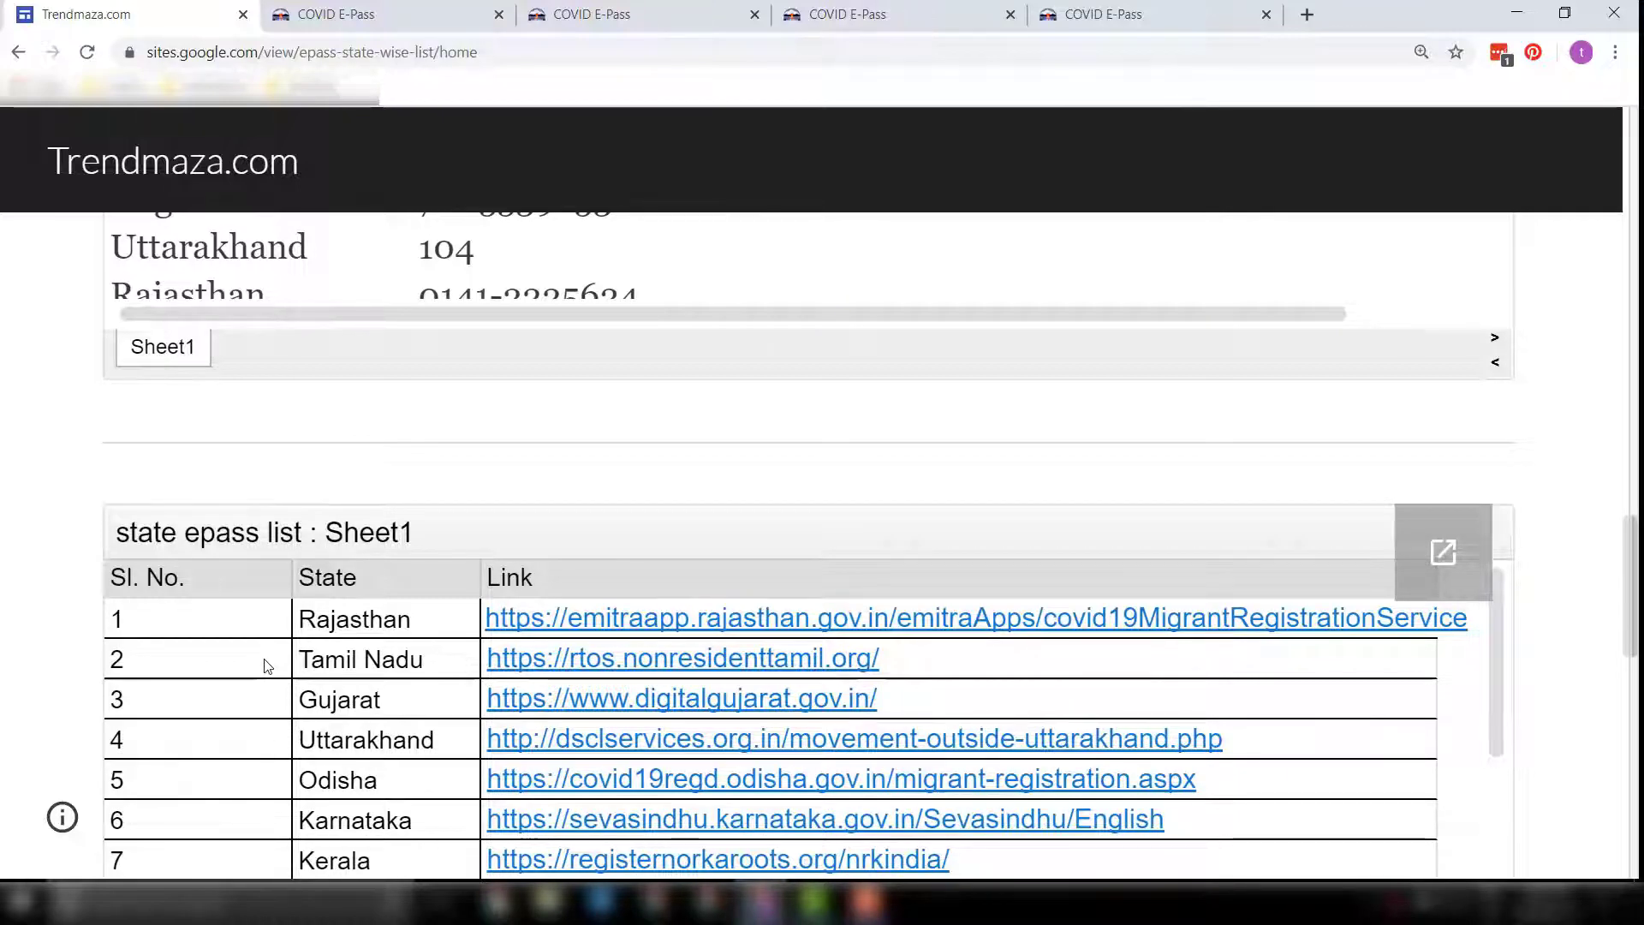
{"action": "scroll", "coordinate": [269, 656], "scroll_direction": "down", "scroll_amount": 5}
{"action": "scroll", "coordinate": [225, 618], "scroll_direction": "down", "scroll_amount": 8}
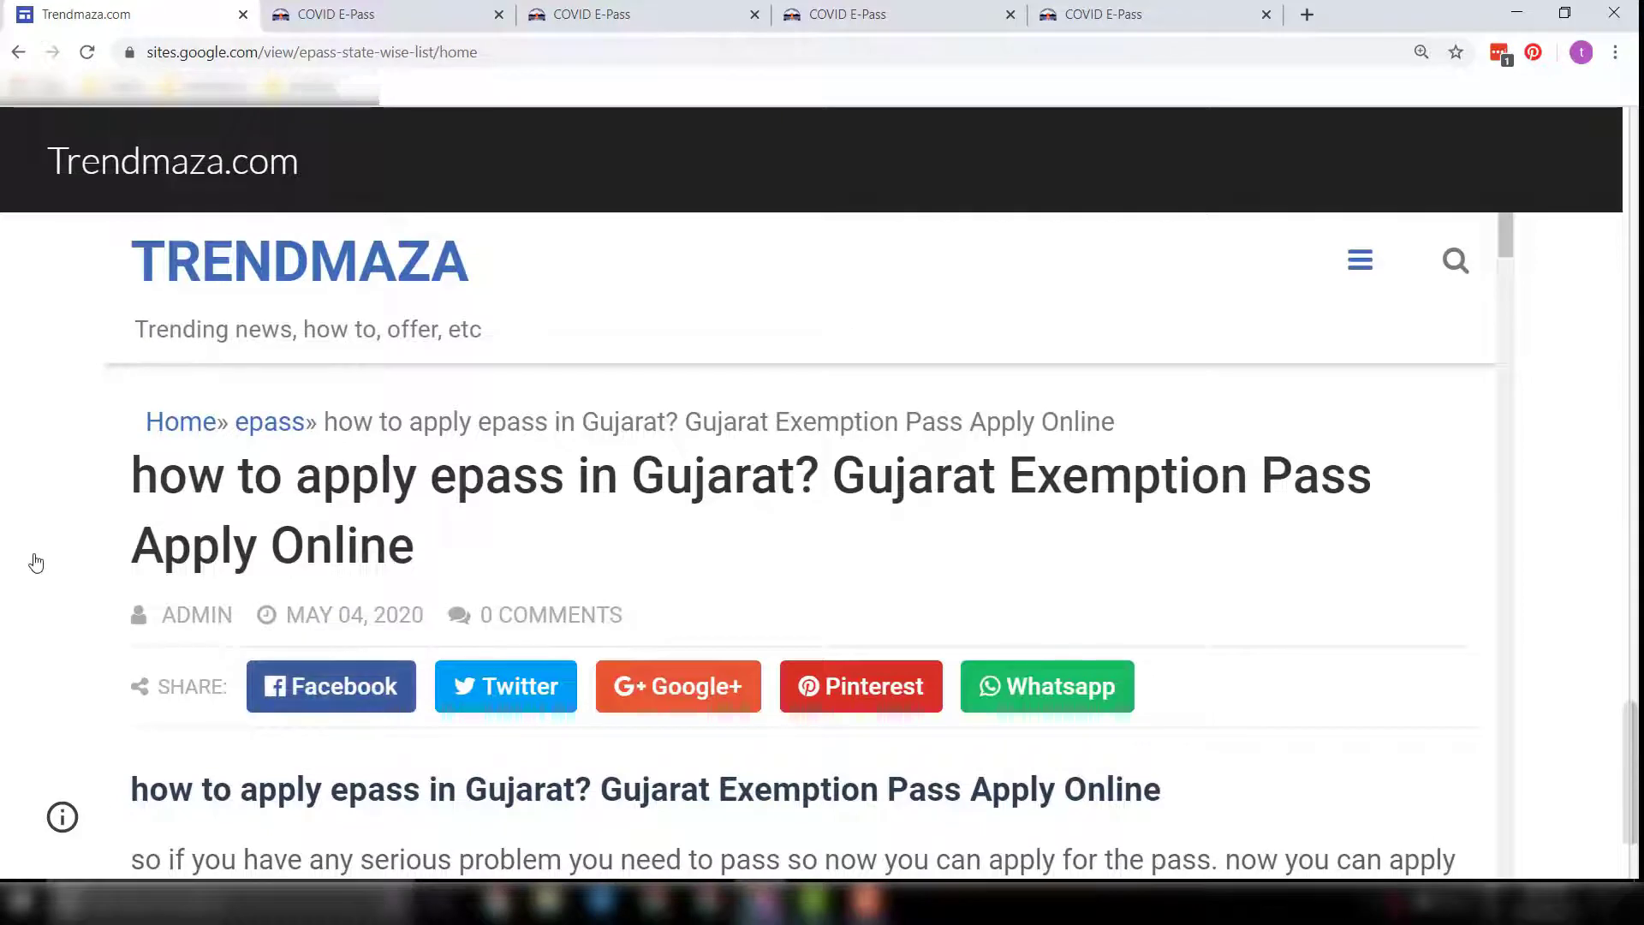
{"action": "scroll", "coordinate": [5, 514], "scroll_direction": "up", "scroll_amount": 8}
{"action": "scroll", "coordinate": [264, 587], "scroll_direction": "down", "scroll_amount": 5}
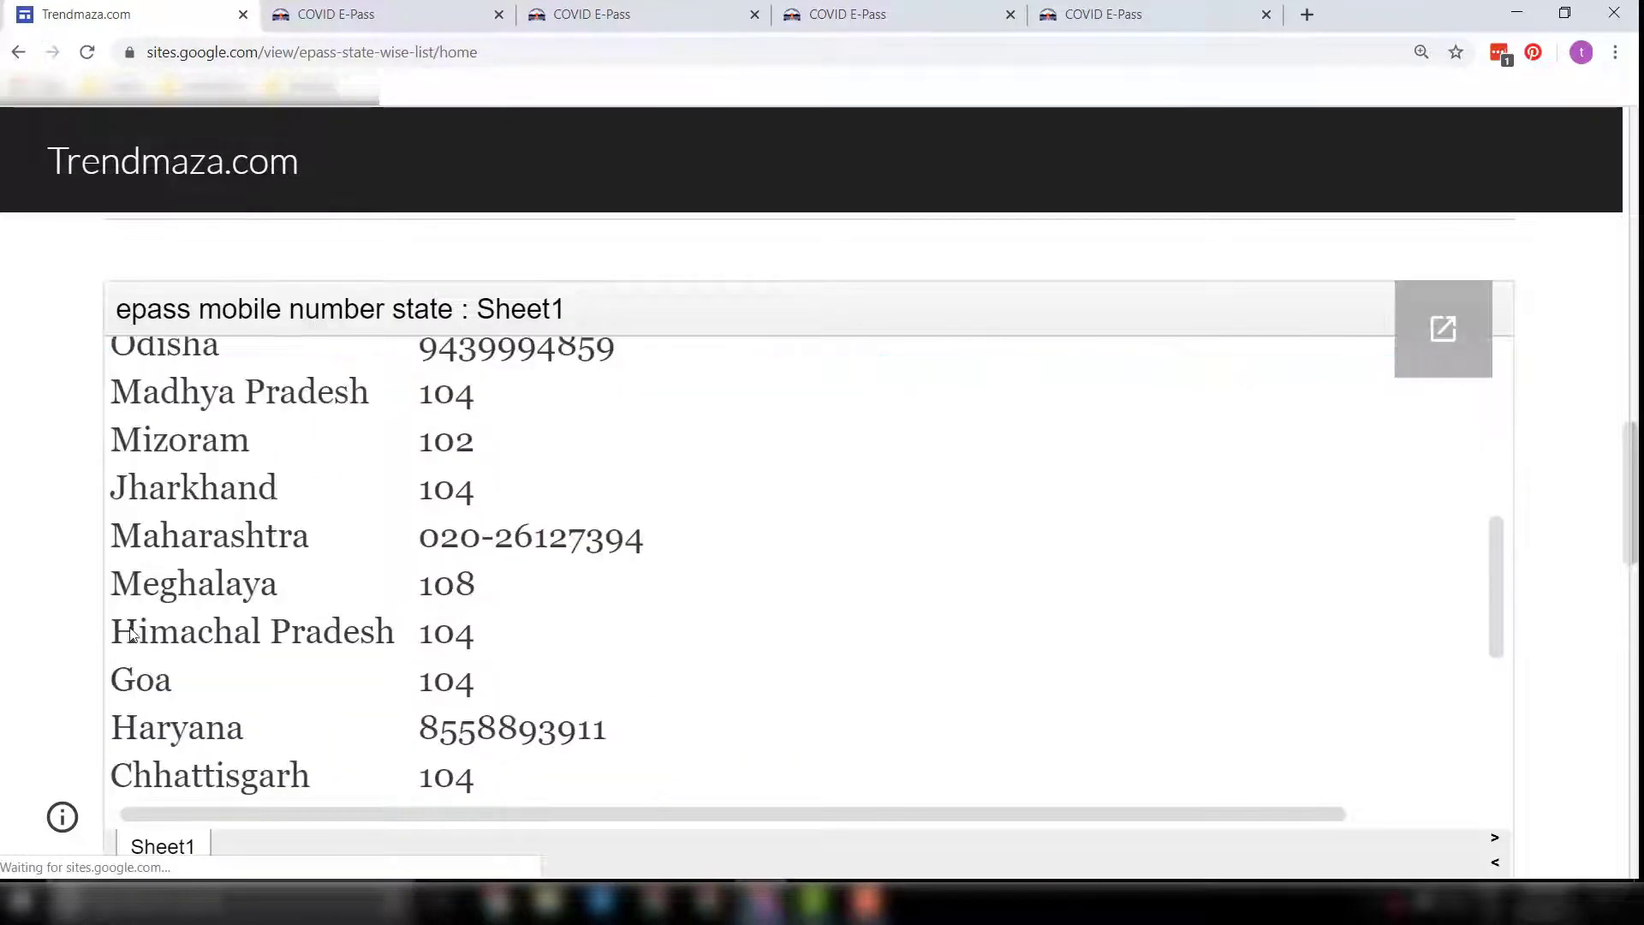
{"action": "scroll", "coordinate": [94, 565], "scroll_direction": "down", "scroll_amount": 5}
{"action": "scroll", "coordinate": [90, 565], "scroll_direction": "up", "scroll_amount": 5}
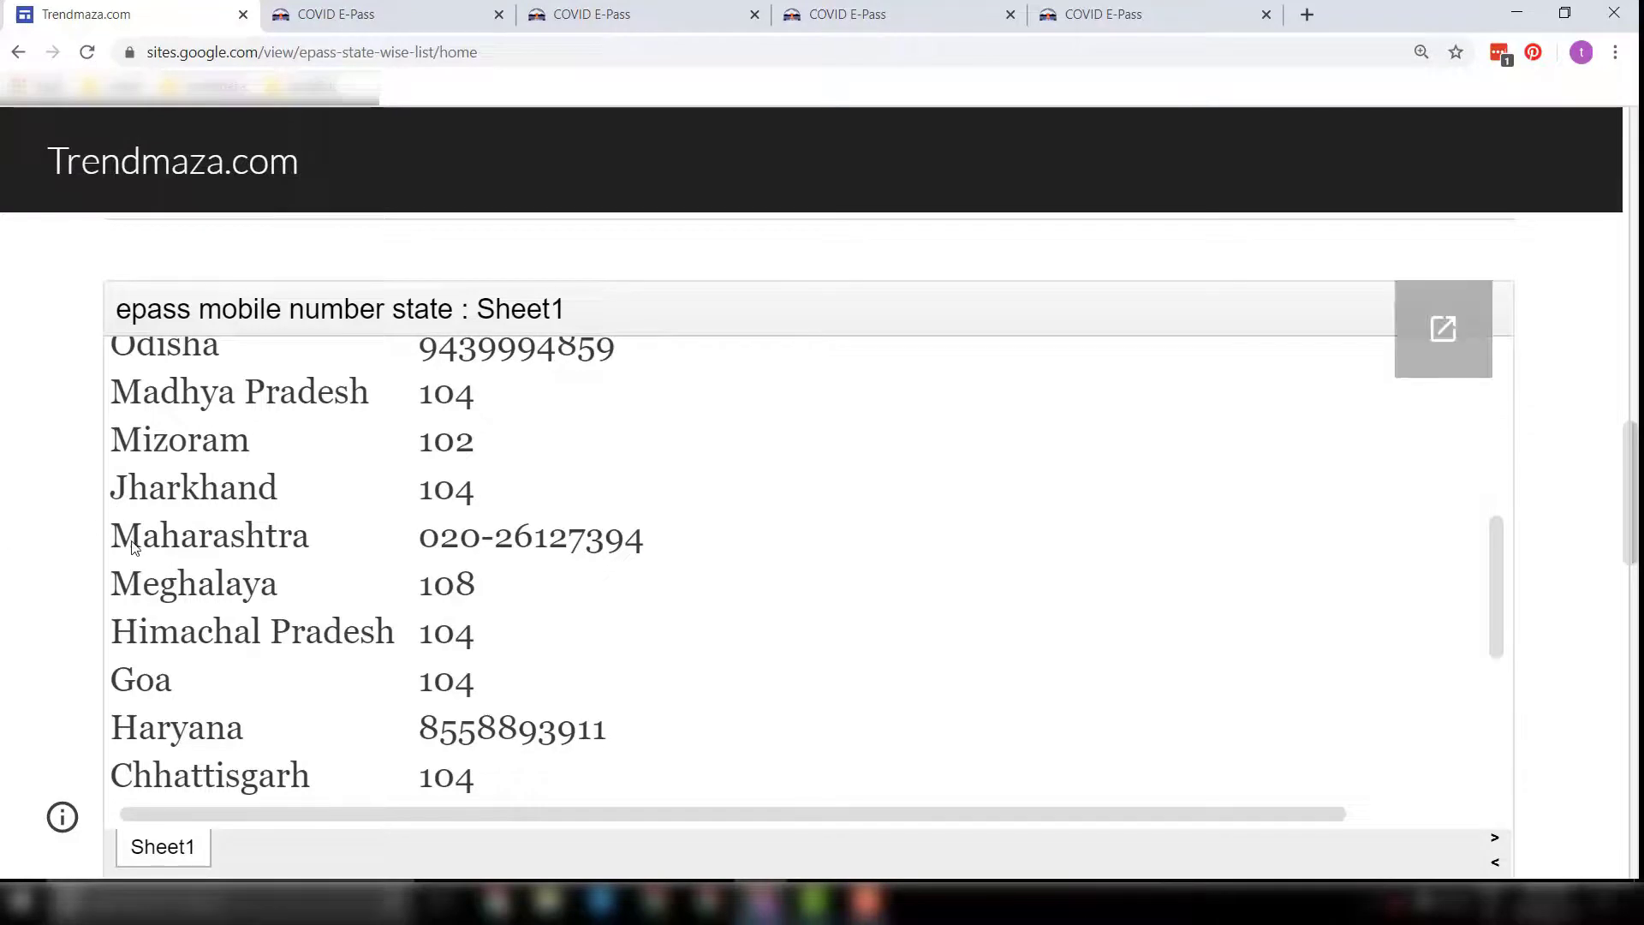
{"action": "scroll", "coordinate": [54, 533], "scroll_direction": "up", "scroll_amount": 5}
{"action": "scroll", "coordinate": [53, 530], "scroll_direction": "down", "scroll_amount": 10}
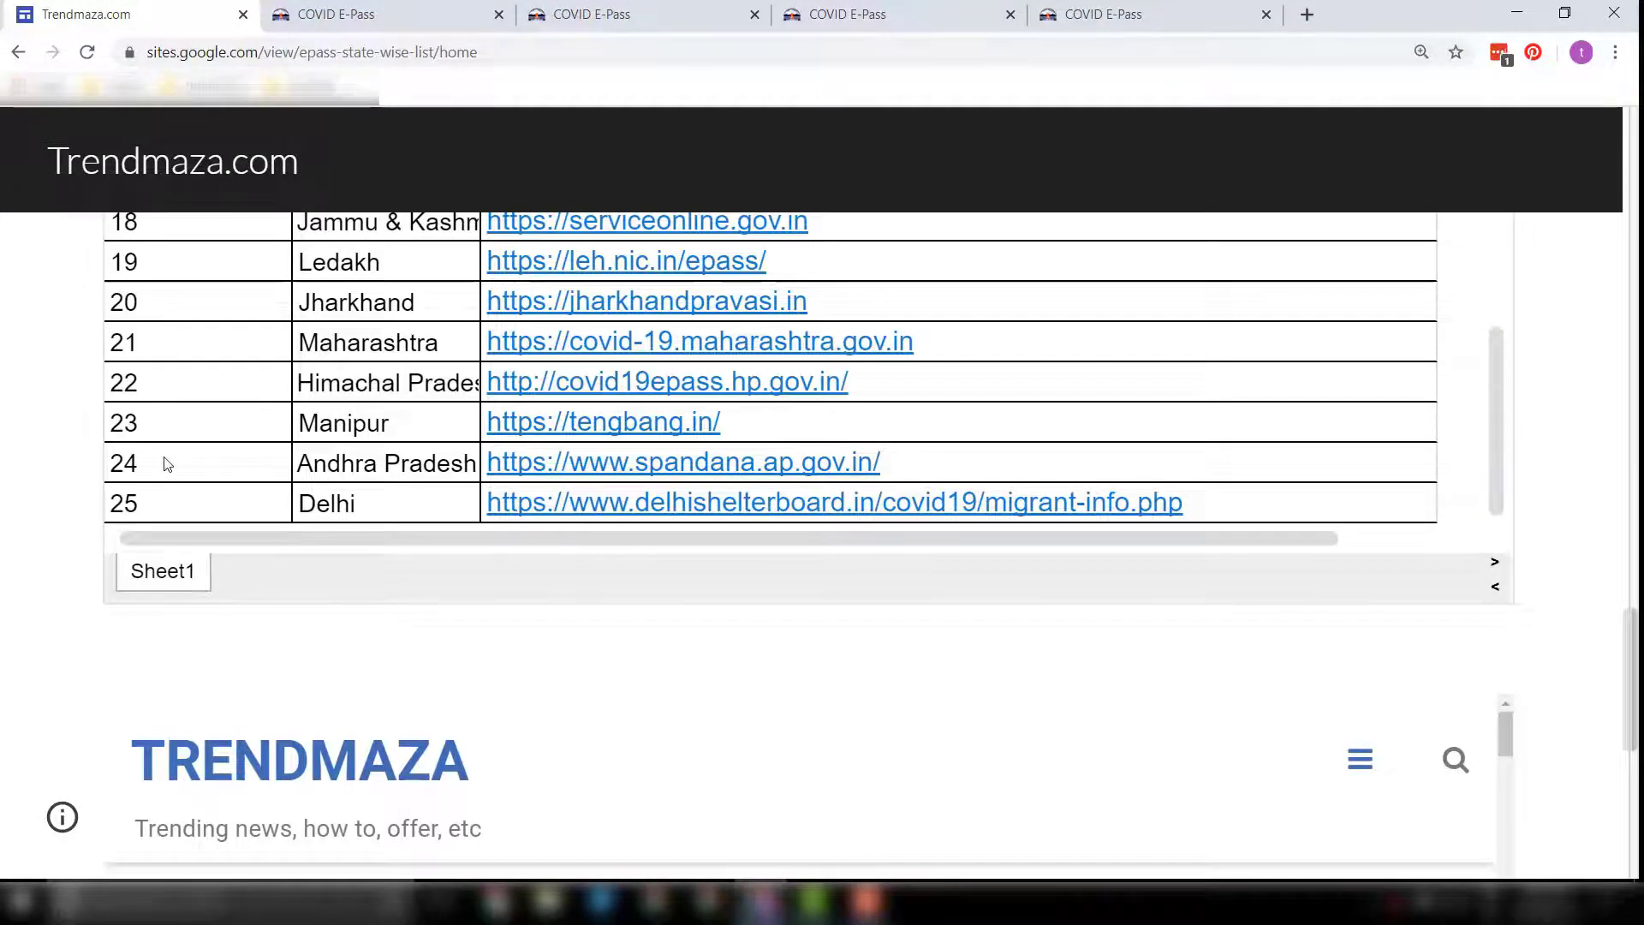
Step: Glance at the Himachal Pradesh COVID E-Pass site and return to the state e-pass link list on Trendmaza.com
{"action": "left_click", "coordinate": [417, 14]}
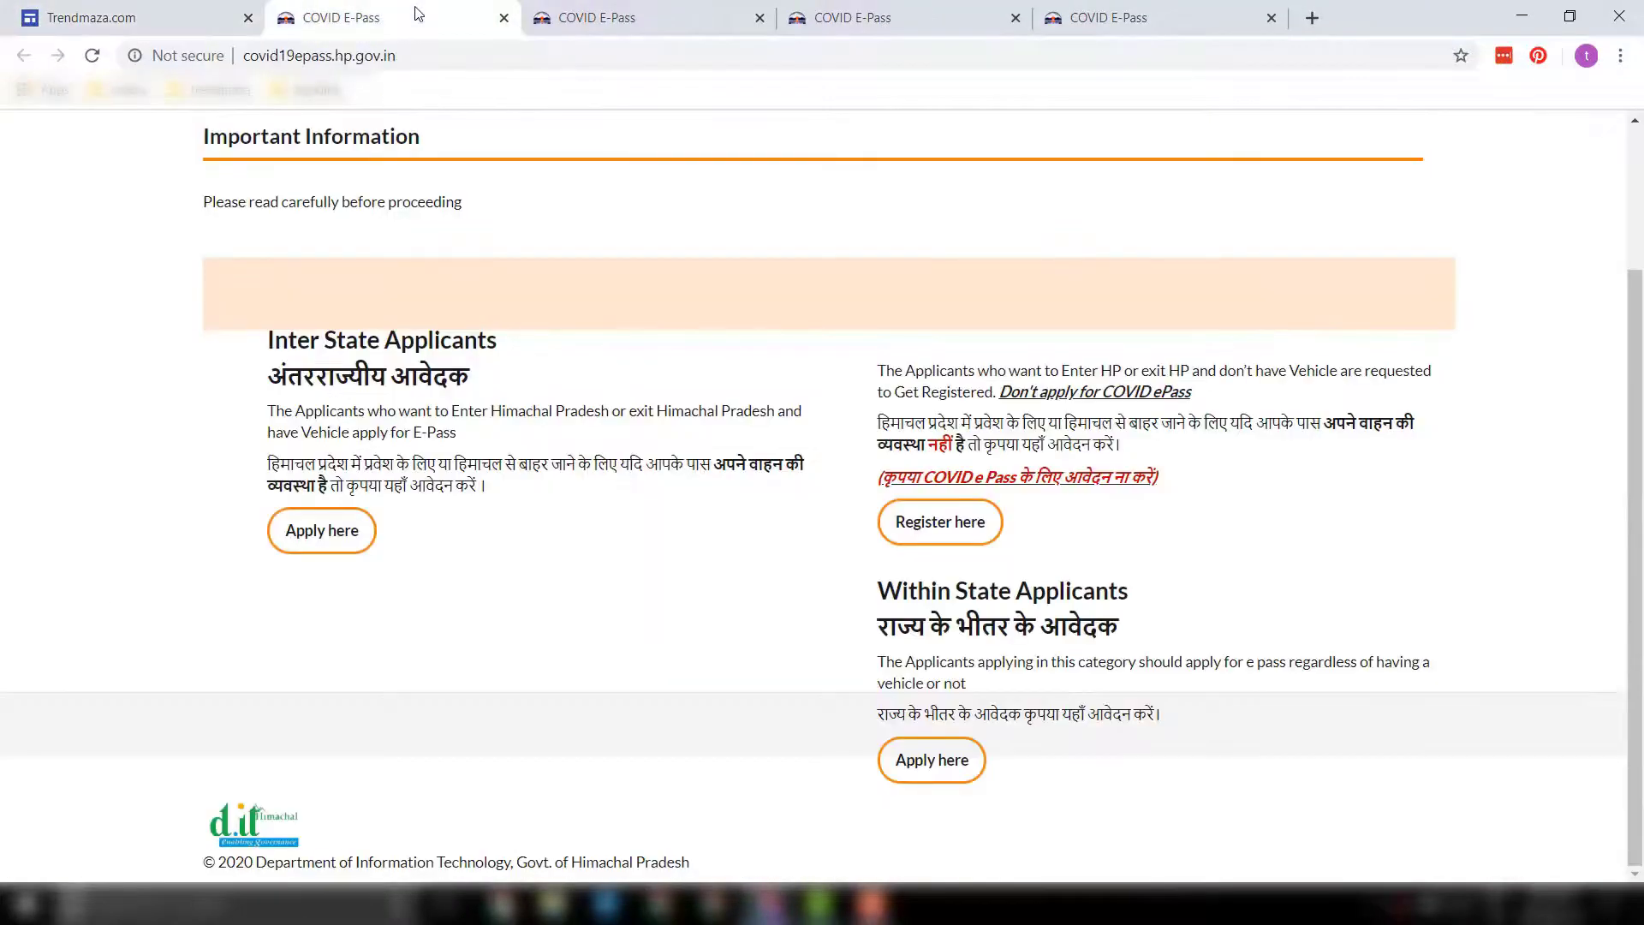
{"action": "left_click", "coordinate": [153, 8]}
{"action": "scroll", "coordinate": [323, 445], "scroll_direction": "up", "scroll_amount": 5}
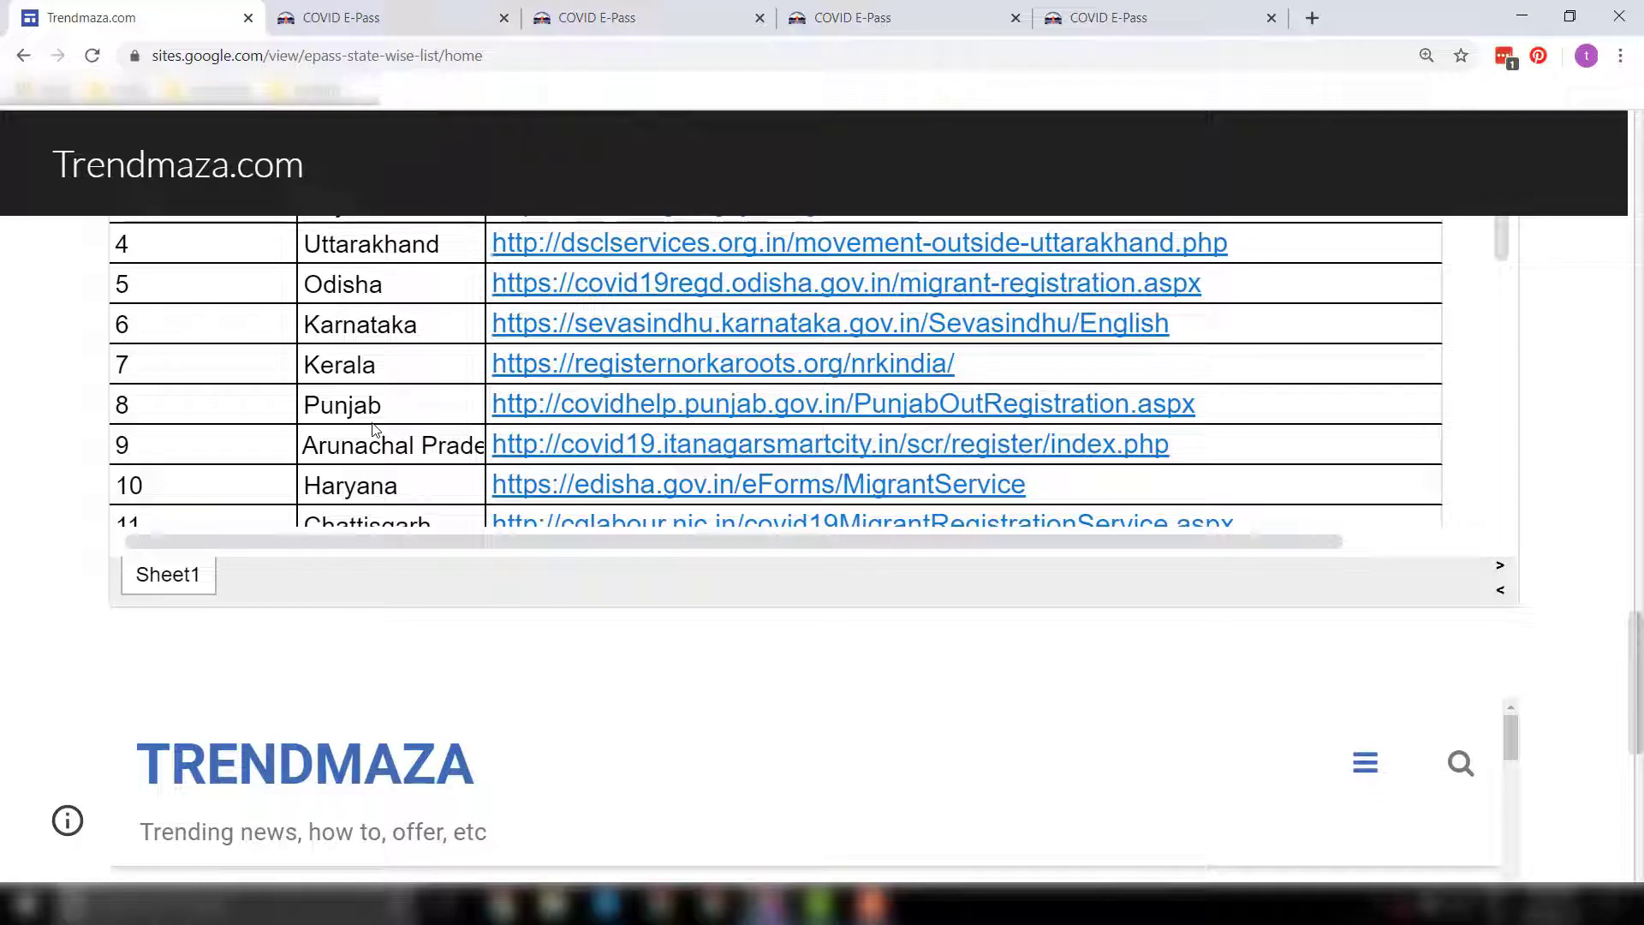
{"action": "scroll", "coordinate": [374, 428], "scroll_direction": "down", "scroll_amount": 5}
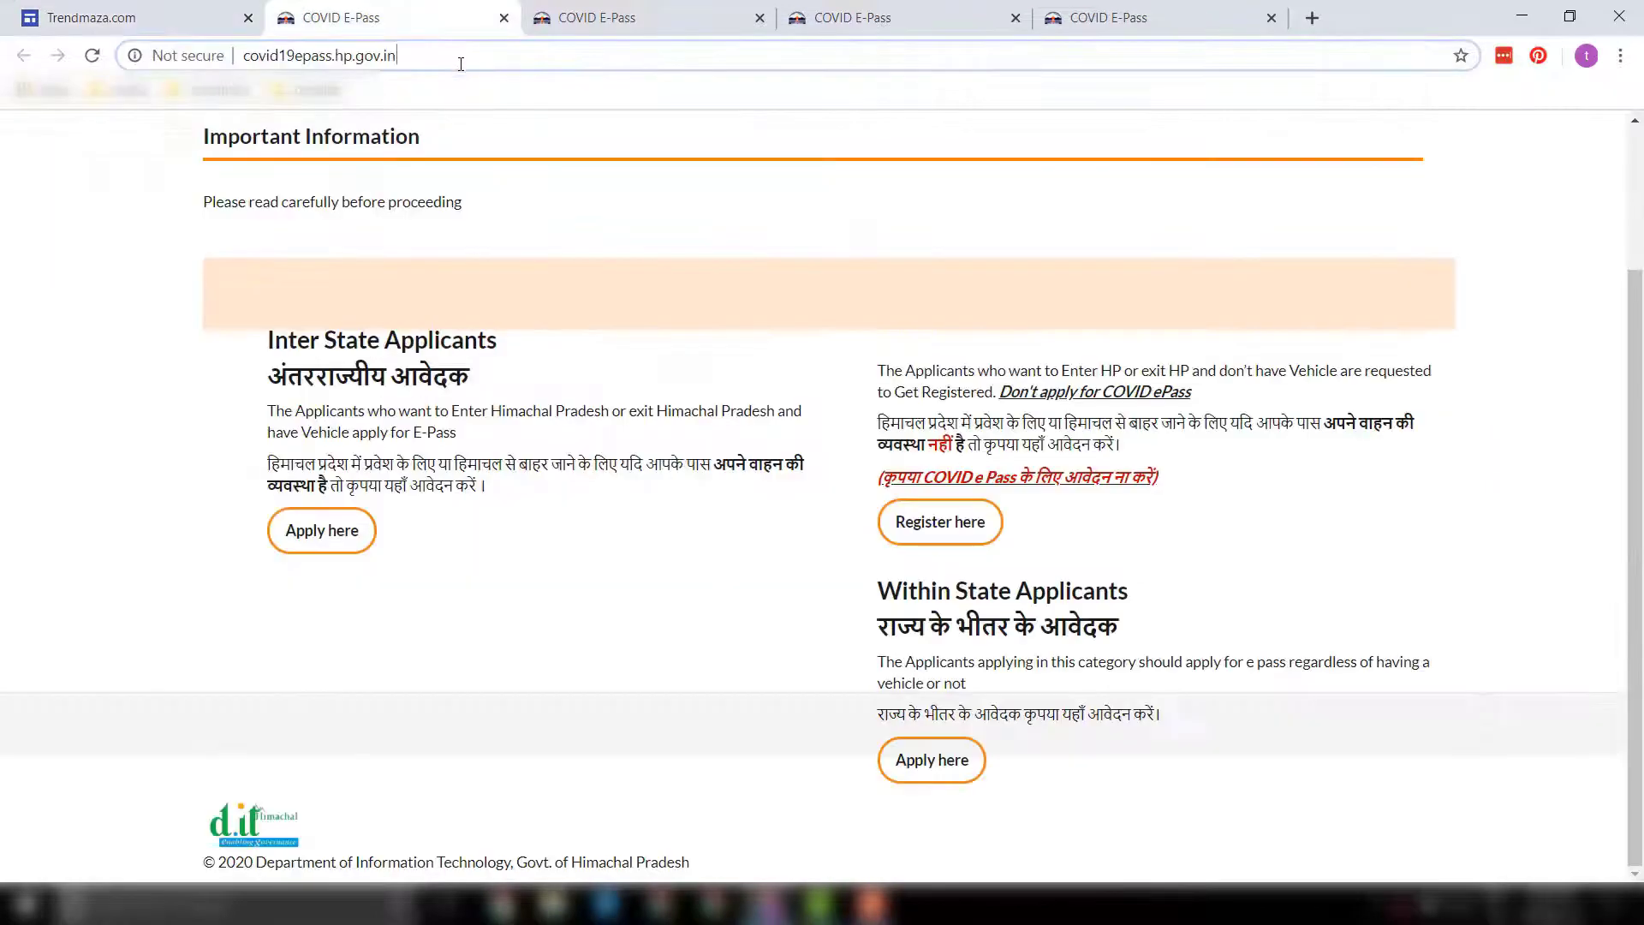
Step: Switch to the Himachal Pradesh COVID E-Pass site and read its Important Information page
{"action": "left_click", "coordinate": [428, 17]}
{"action": "left_click_drag", "start_coordinate": [206, 127], "coordinate": [445, 140]}
{"action": "left_click", "coordinate": [445, 141]}
{"action": "scroll", "coordinate": [570, 199], "scroll_direction": "up", "scroll_amount": 2}
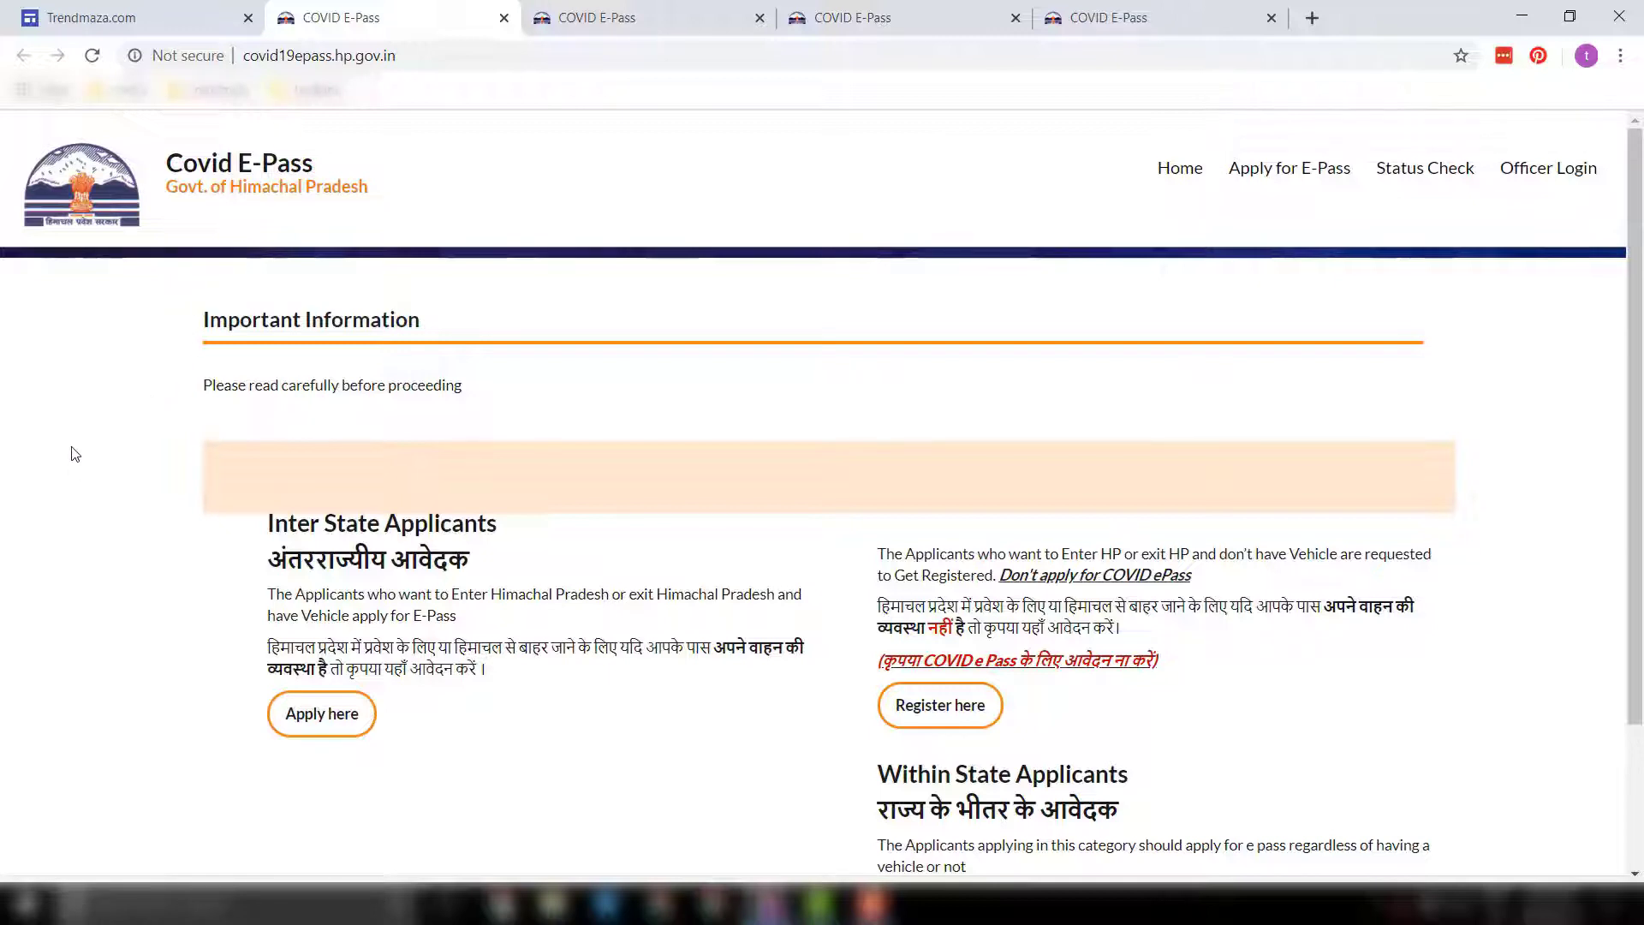
{"action": "scroll", "coordinate": [75, 459], "scroll_direction": "down", "scroll_amount": 2}
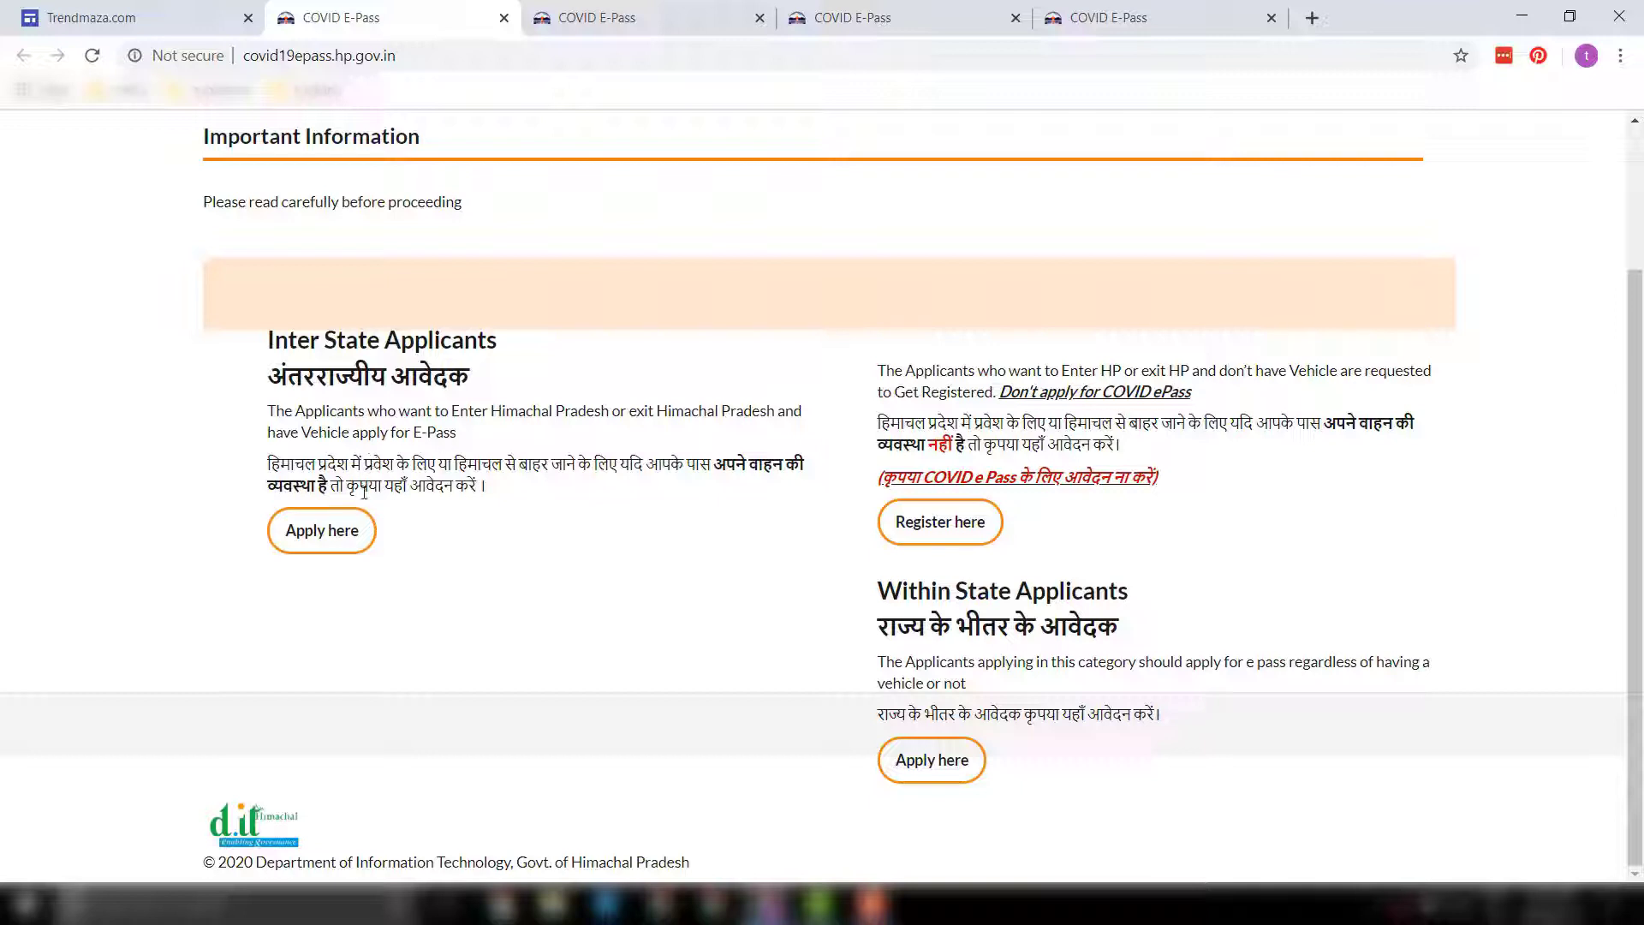
Step: Examine the Inter State Applicants section of the Important Information page
{"action": "left_click_drag", "start_coordinate": [283, 379], "coordinate": [487, 378]}
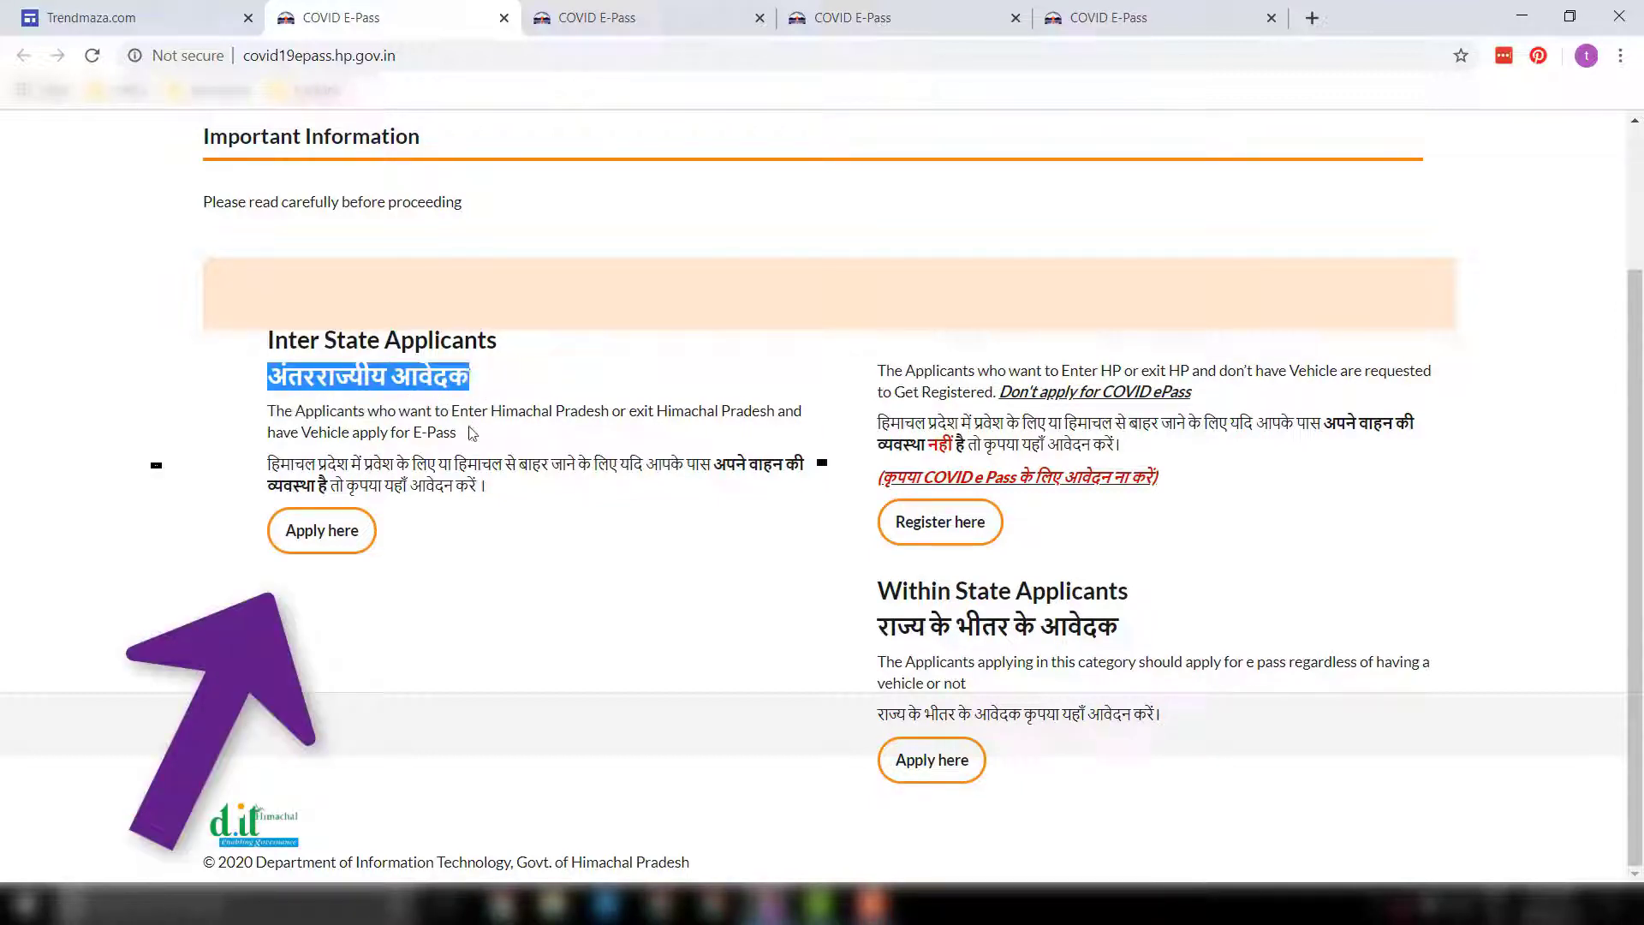
{"action": "left_click", "coordinate": [428, 426]}
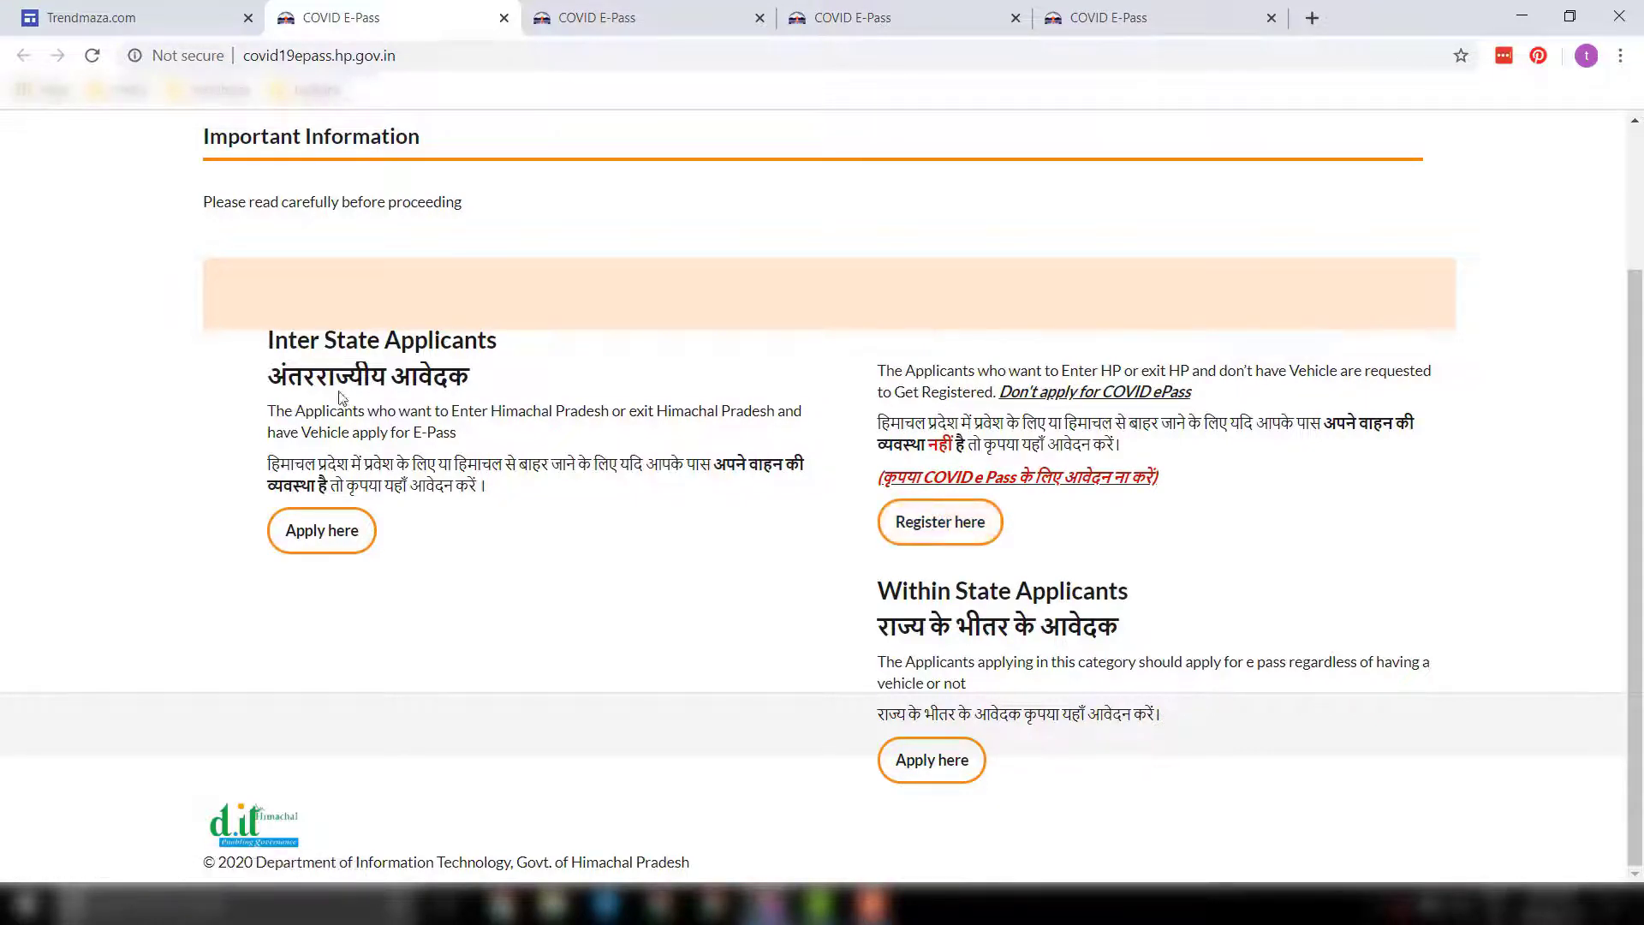
{"action": "left_click_drag", "start_coordinate": [267, 375], "coordinate": [469, 371]}
{"action": "left_click", "coordinate": [833, 640]}
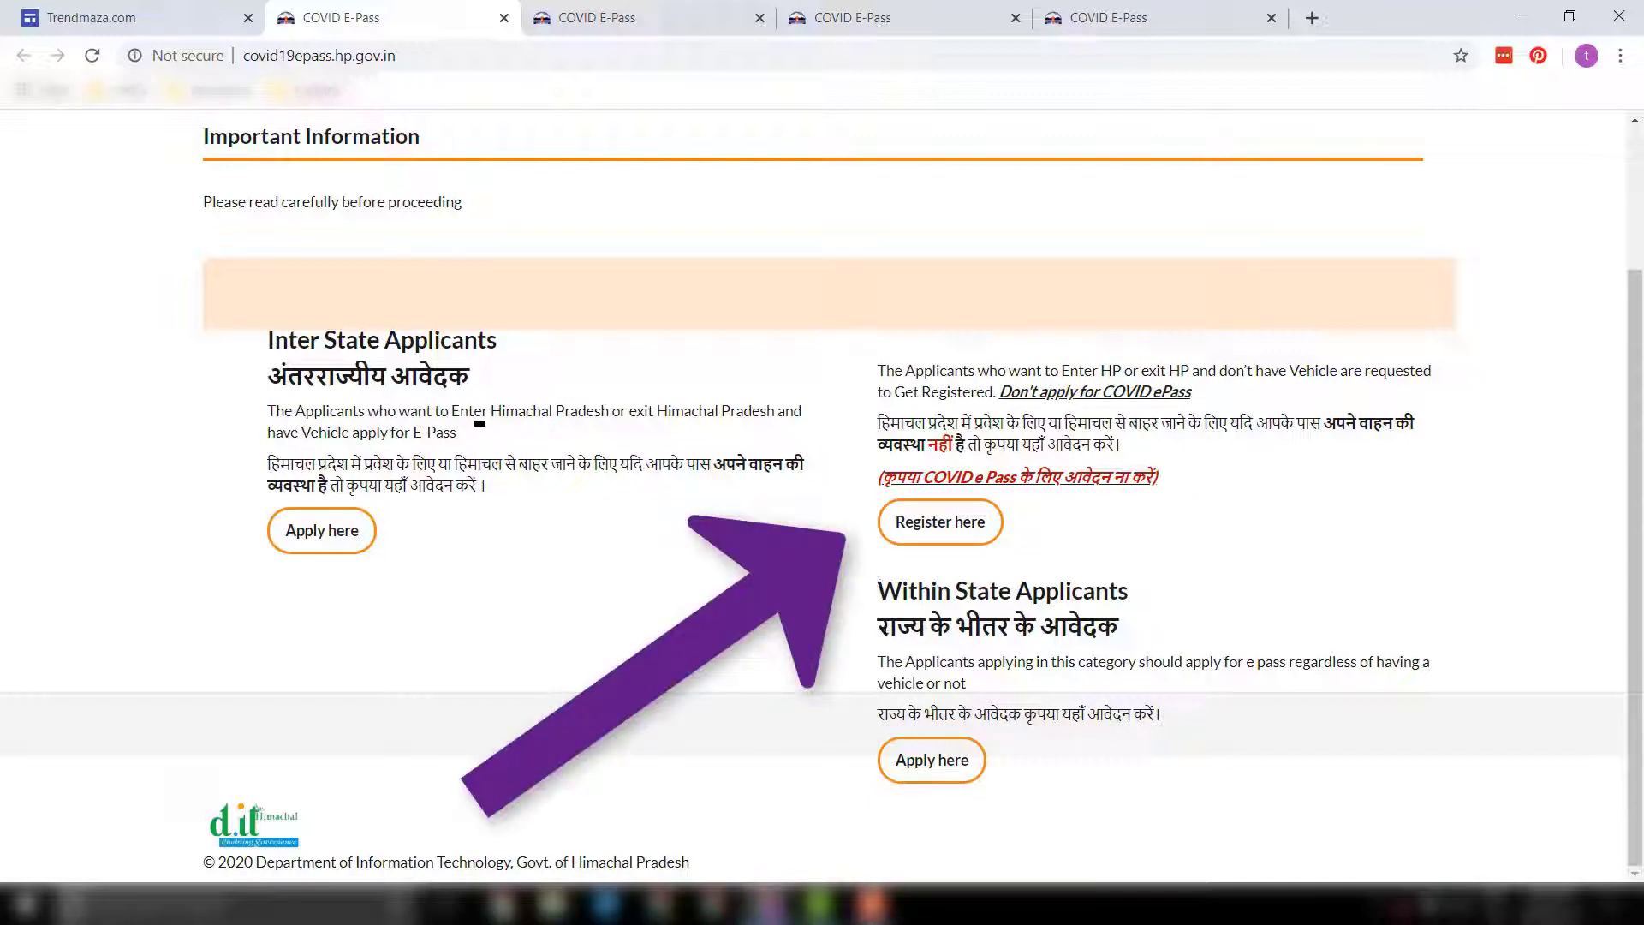
Step: Open the ePass application form for Within State Applicants
{"action": "left_click_drag", "start_coordinate": [880, 626], "coordinate": [1141, 632]}
{"action": "left_click", "coordinate": [1031, 690]}
{"action": "left_click", "coordinate": [924, 754]}
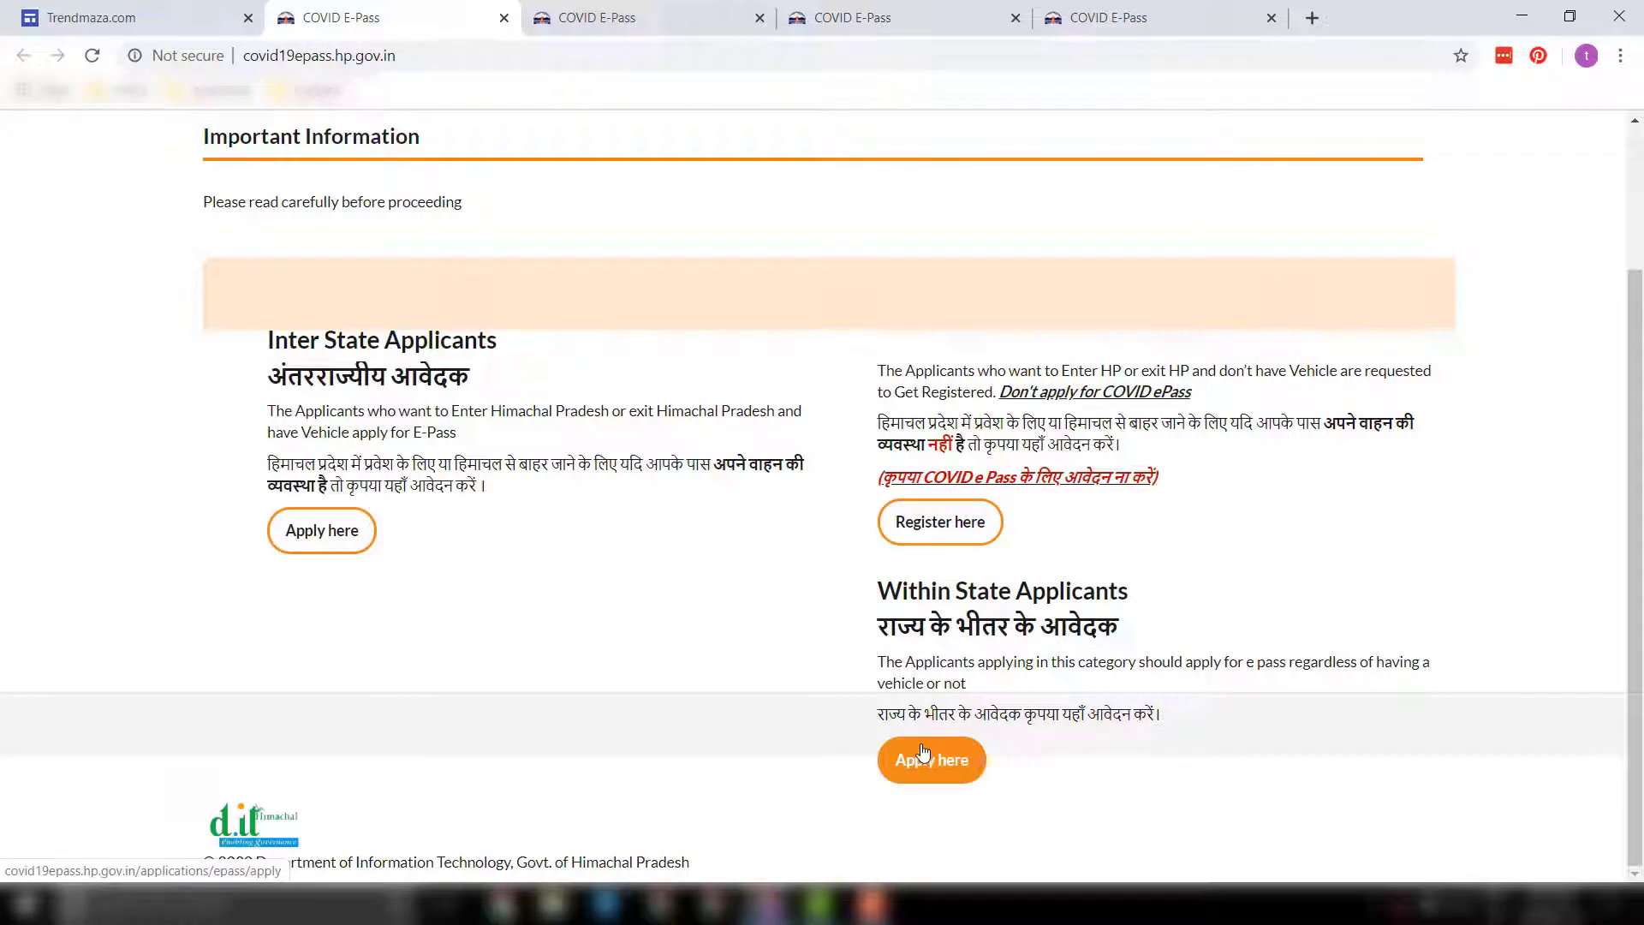
{"action": "left_click", "coordinate": [923, 754]}
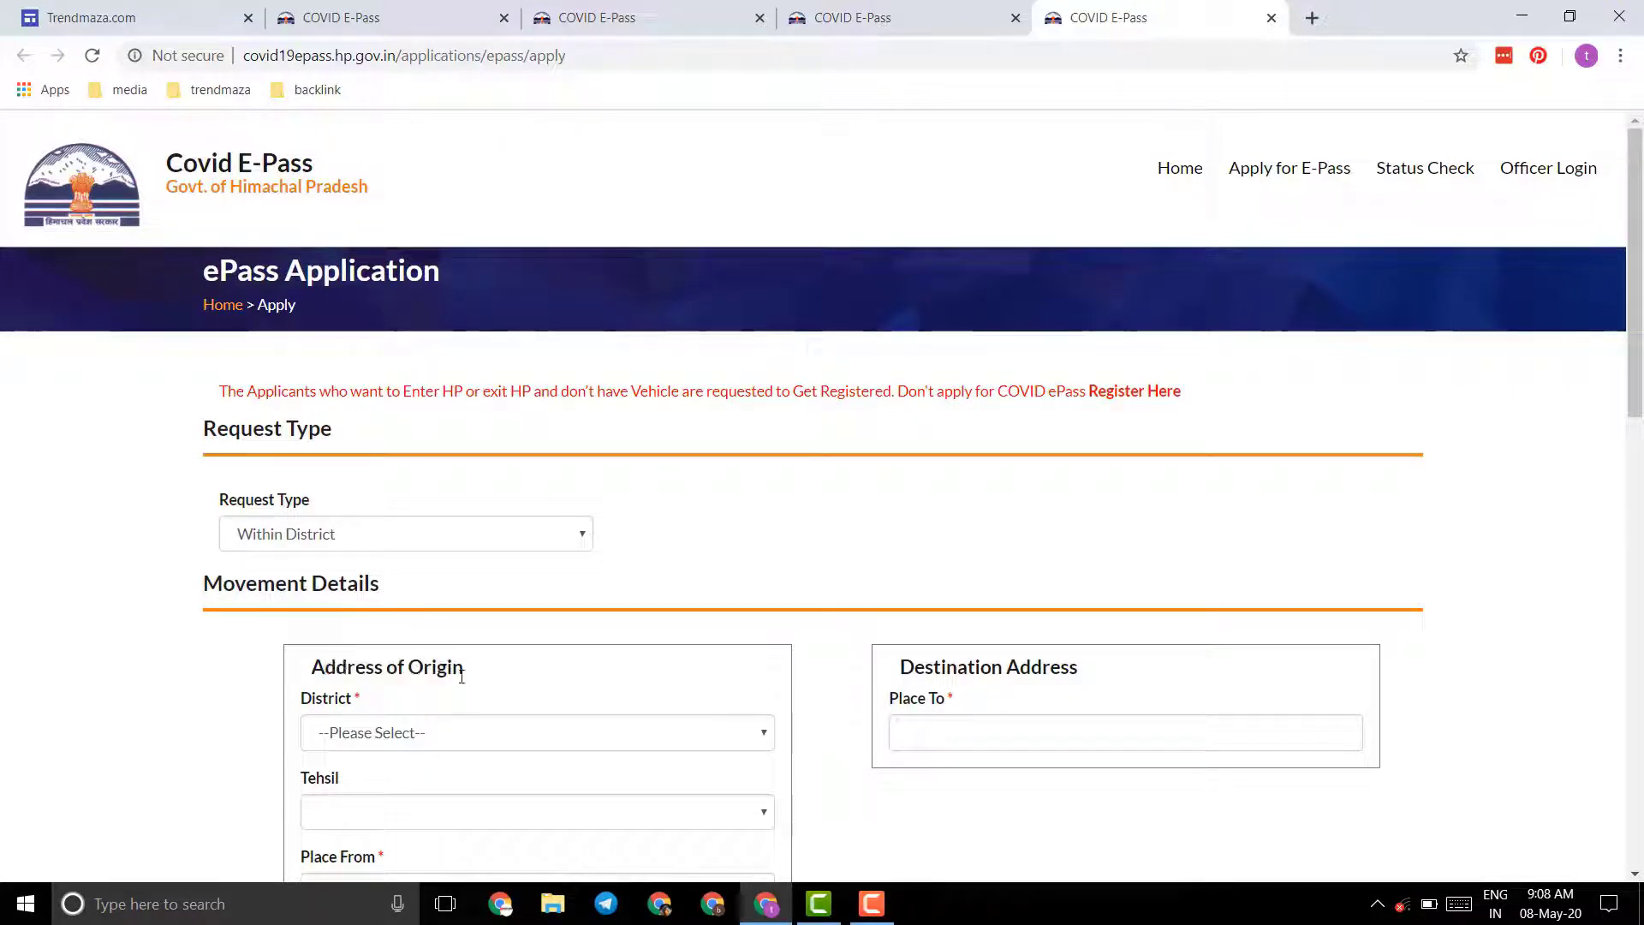
Step: Select Kullu as the district in the Address of Origin and check the Tehsil field
{"action": "scroll", "coordinate": [346, 403], "scroll_direction": "down", "scroll_amount": 5}
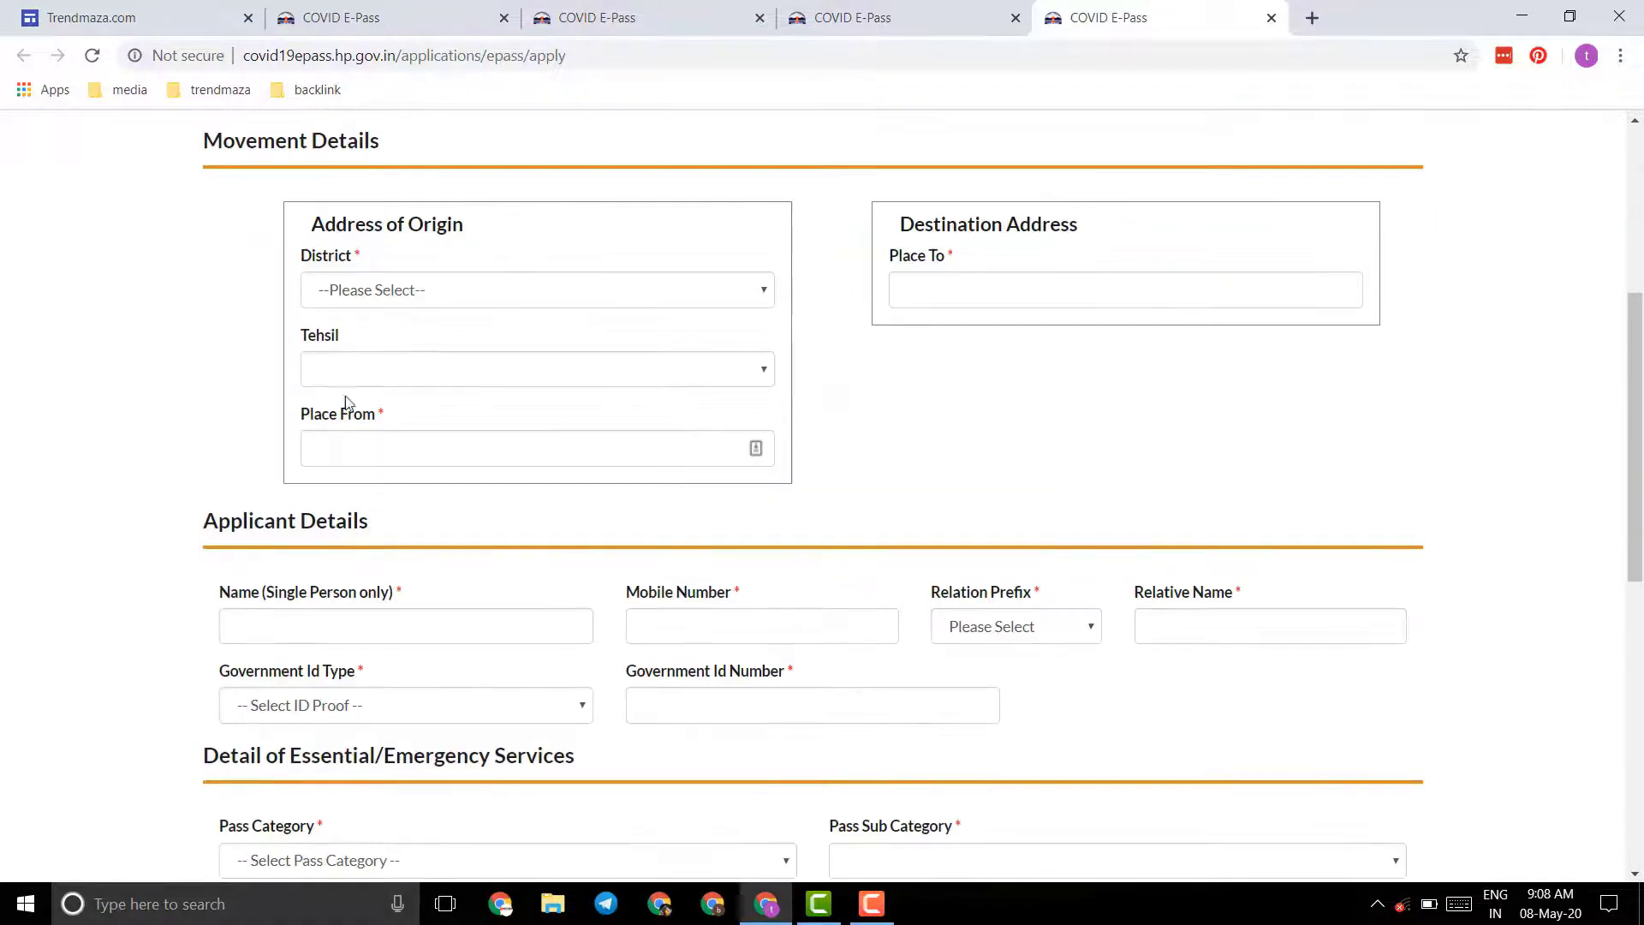
{"action": "left_click", "coordinate": [385, 287]}
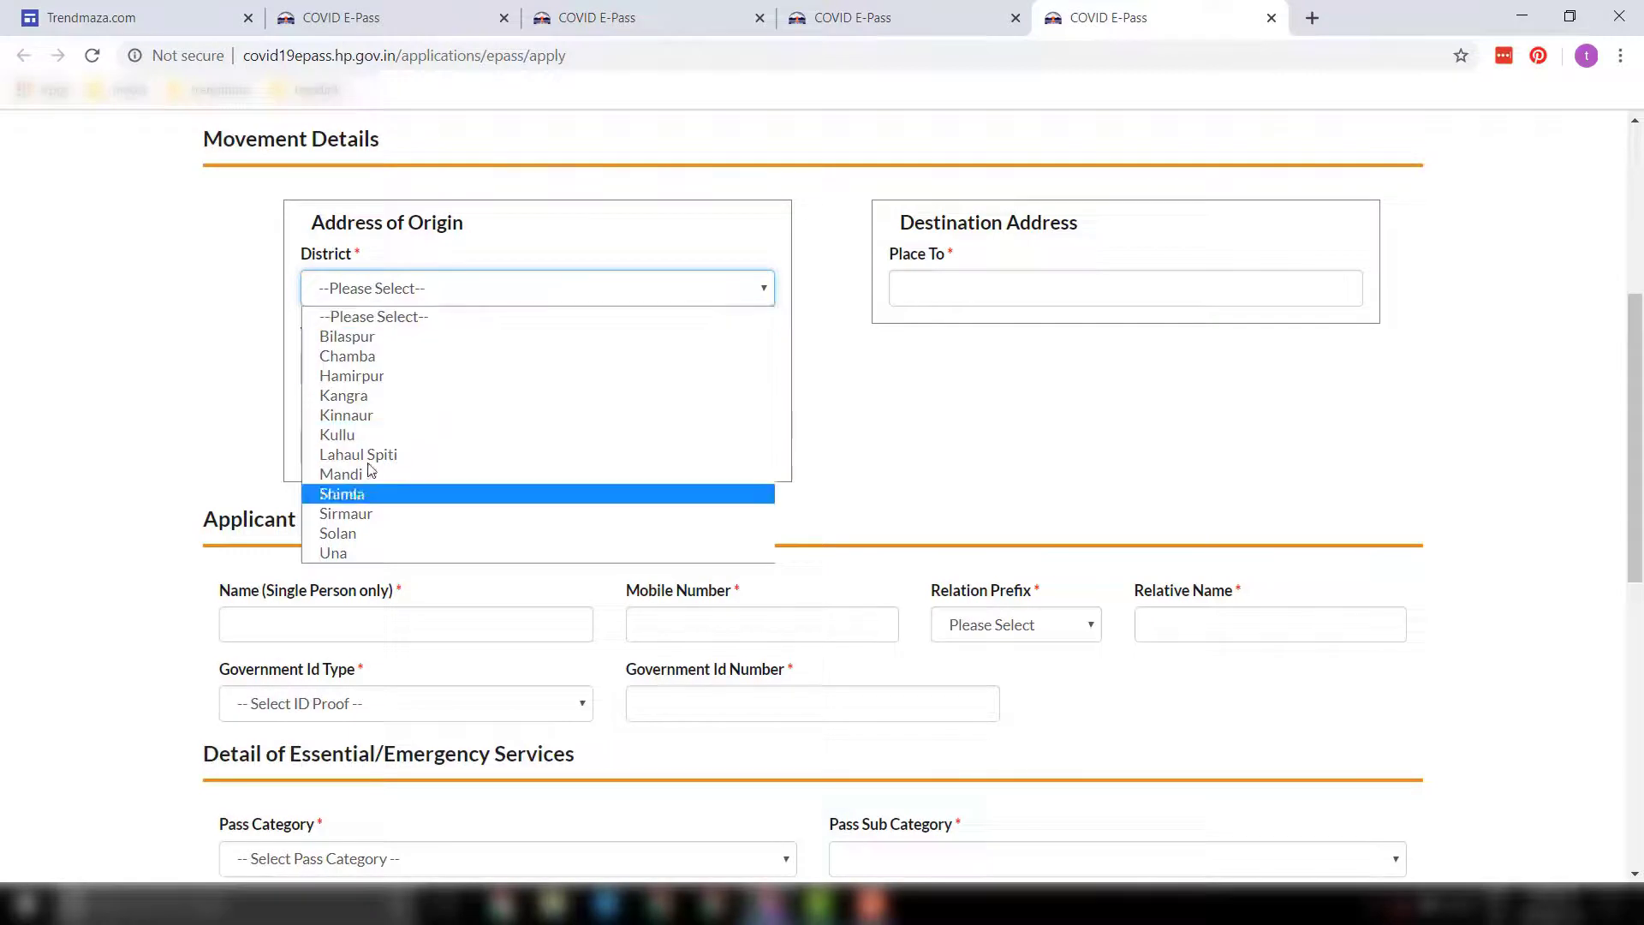
{"action": "left_click", "coordinate": [360, 437]}
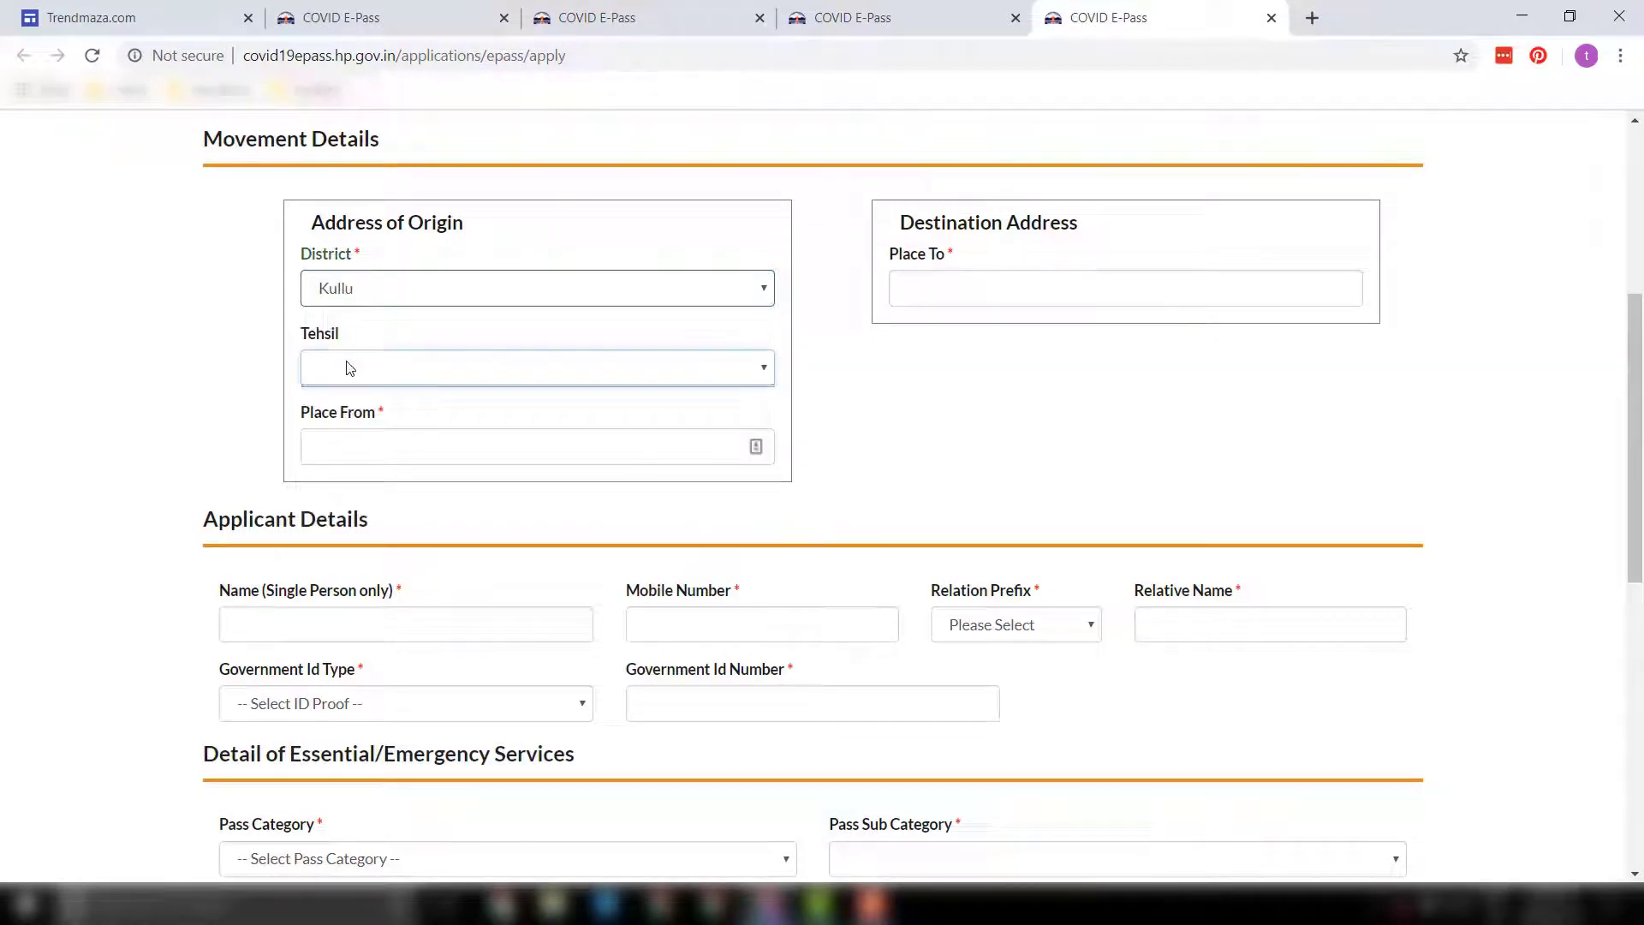
{"action": "double_click", "coordinate": [325, 336]}
Step: Go through the Place From field of the origin address and the Place To field of the destination address
{"action": "left_click", "coordinate": [361, 441]}
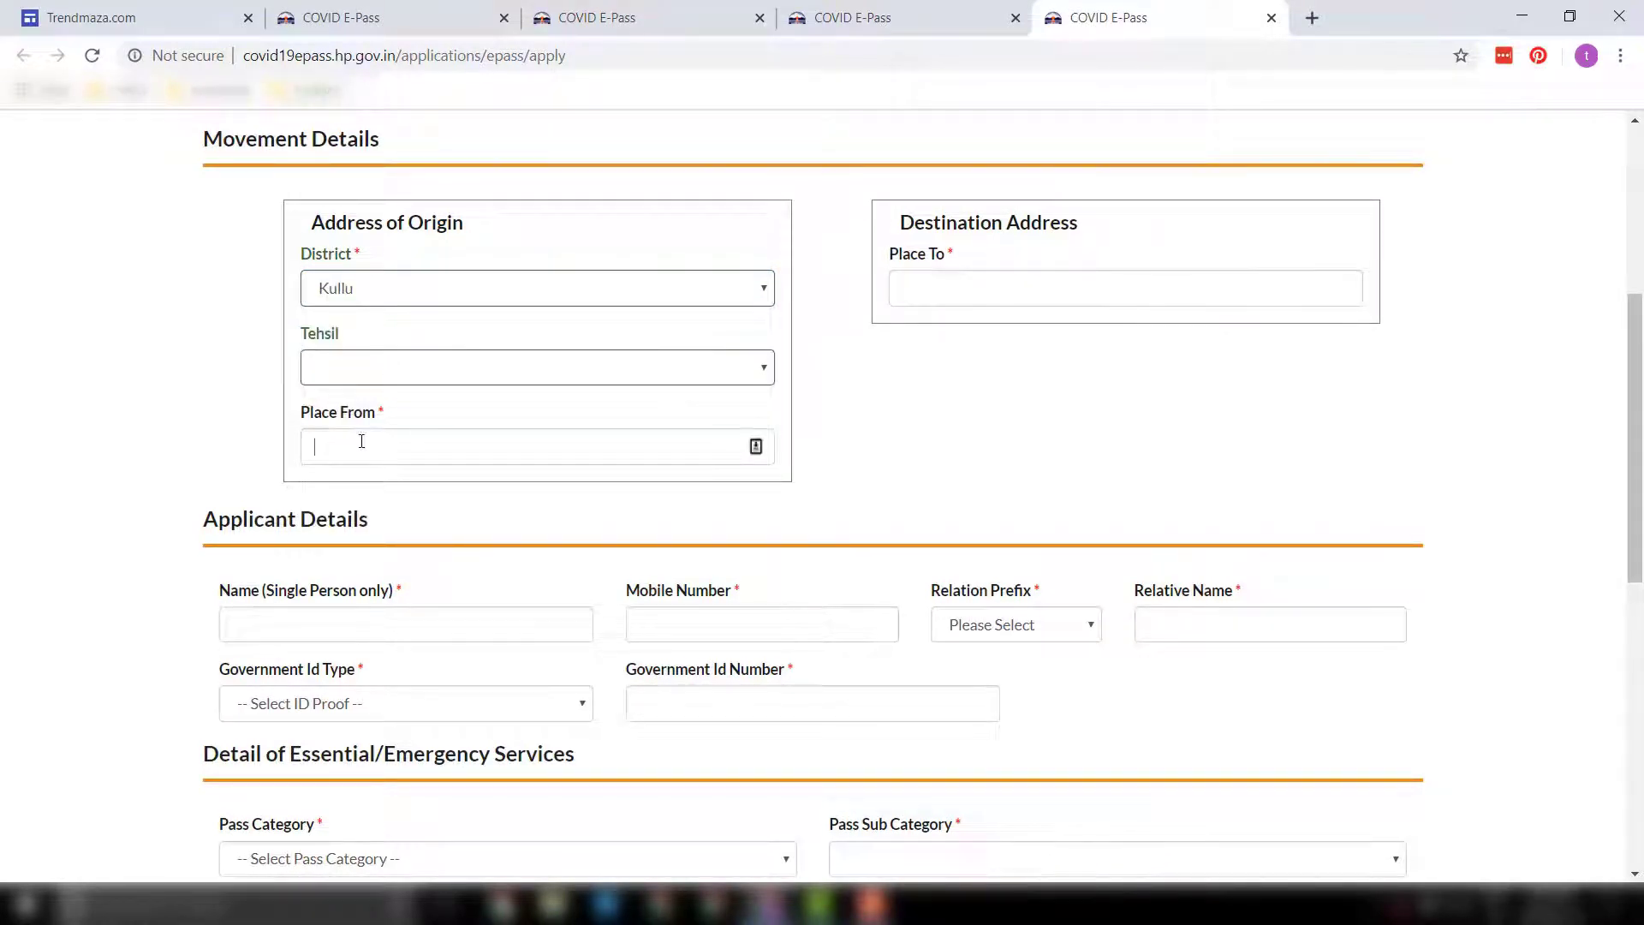
{"action": "left_click", "coordinate": [160, 396]}
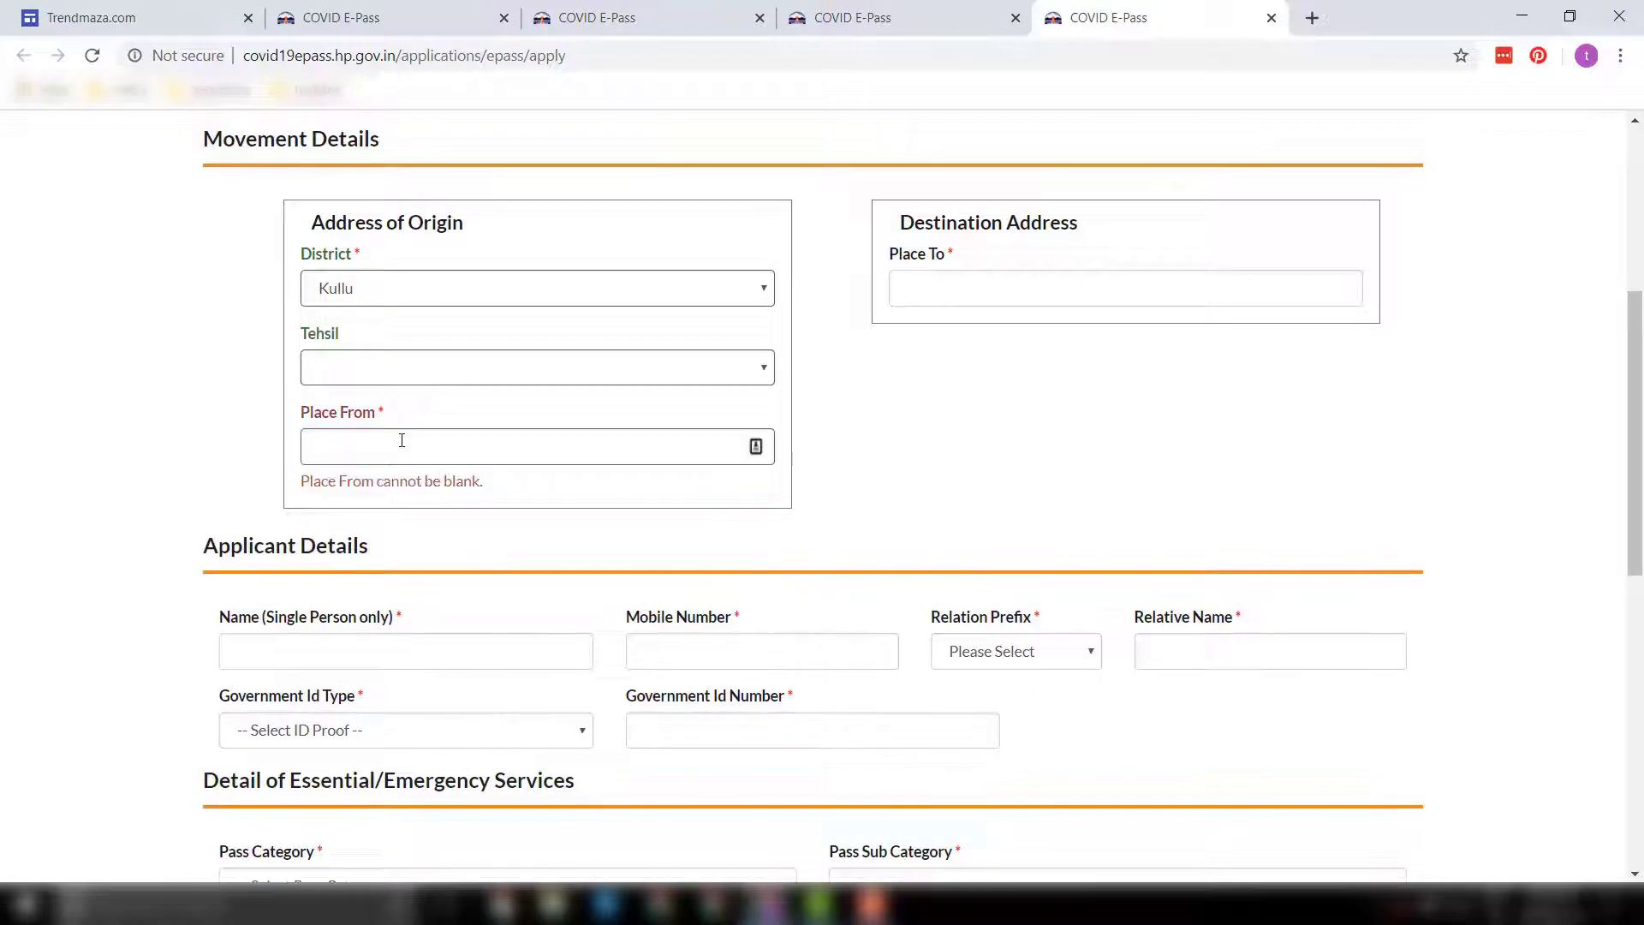
{"action": "left_click", "coordinate": [936, 288]}
{"action": "left_click", "coordinate": [932, 397]}
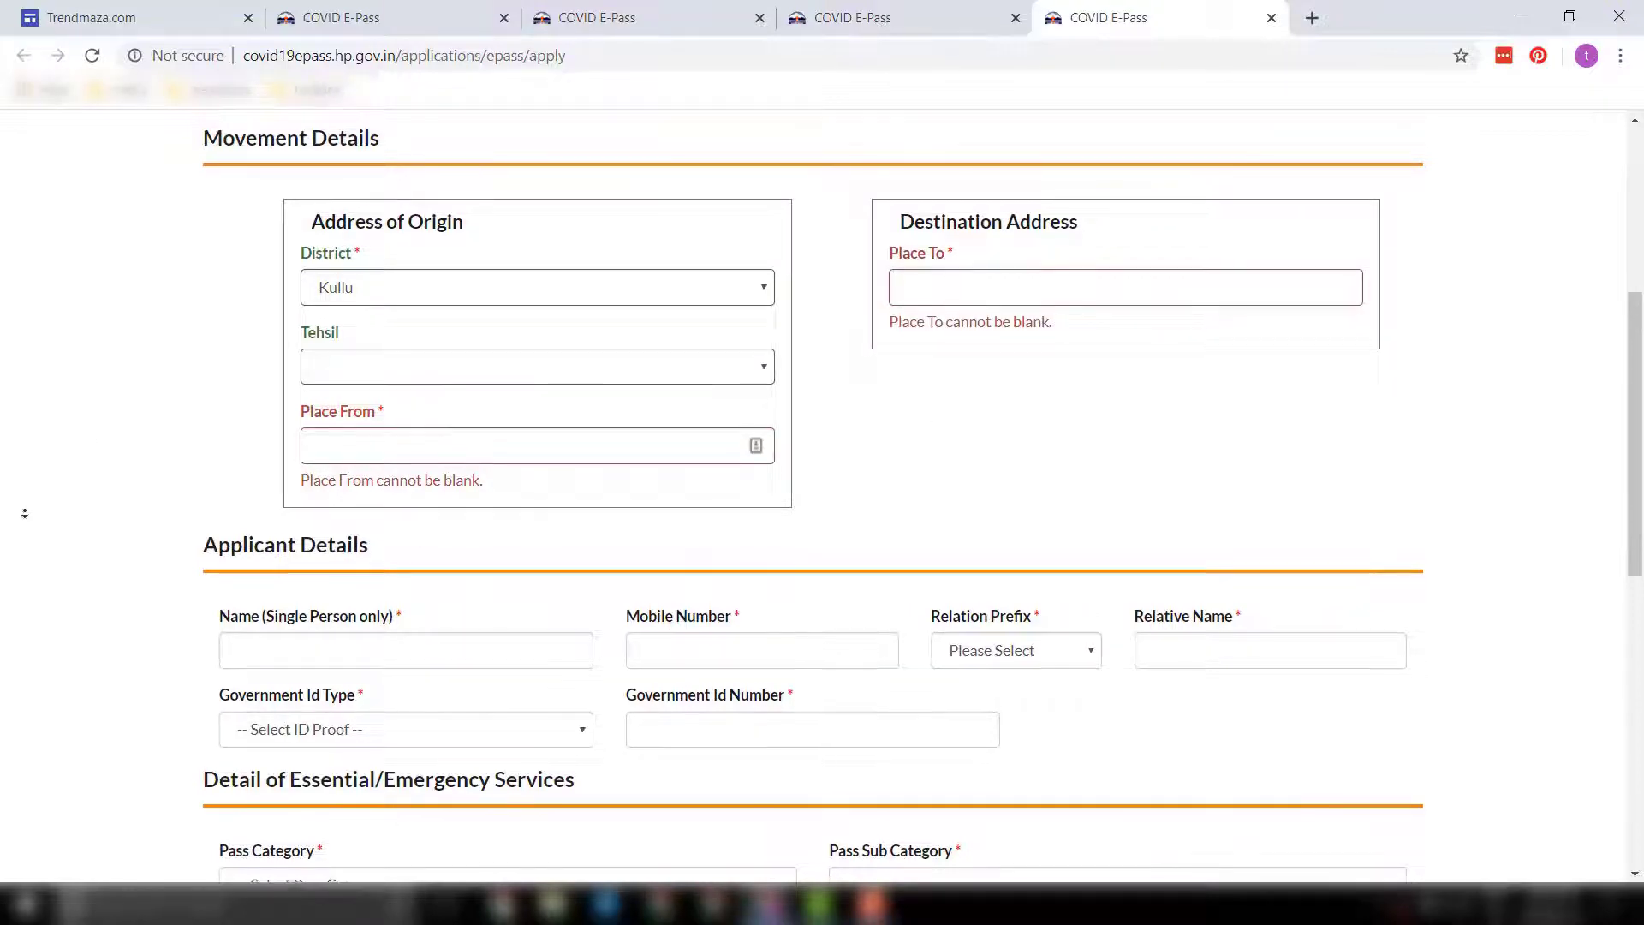
Step: Go through the applicant's Name and Mobile Number fields and the Relation Prefix options in Applicant Details
{"action": "scroll", "coordinate": [24, 513], "scroll_direction": "down", "scroll_amount": 2}
{"action": "left_click_drag", "start_coordinate": [206, 351], "coordinate": [445, 356]}
{"action": "left_click", "coordinate": [314, 425]}
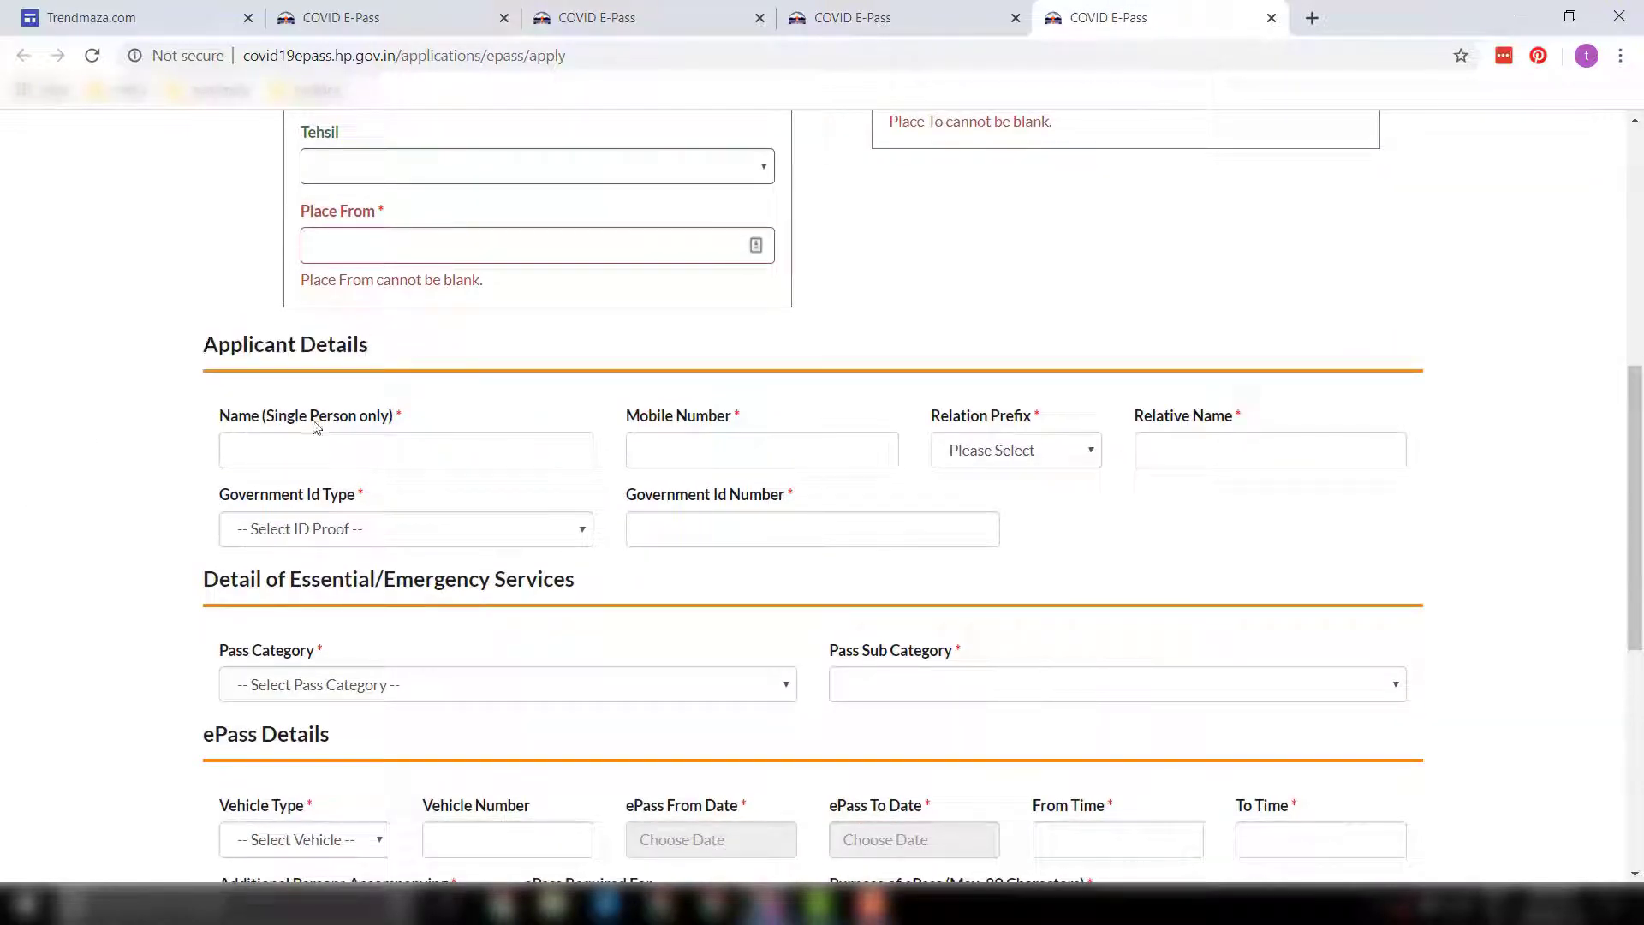
{"action": "left_click", "coordinate": [232, 449]}
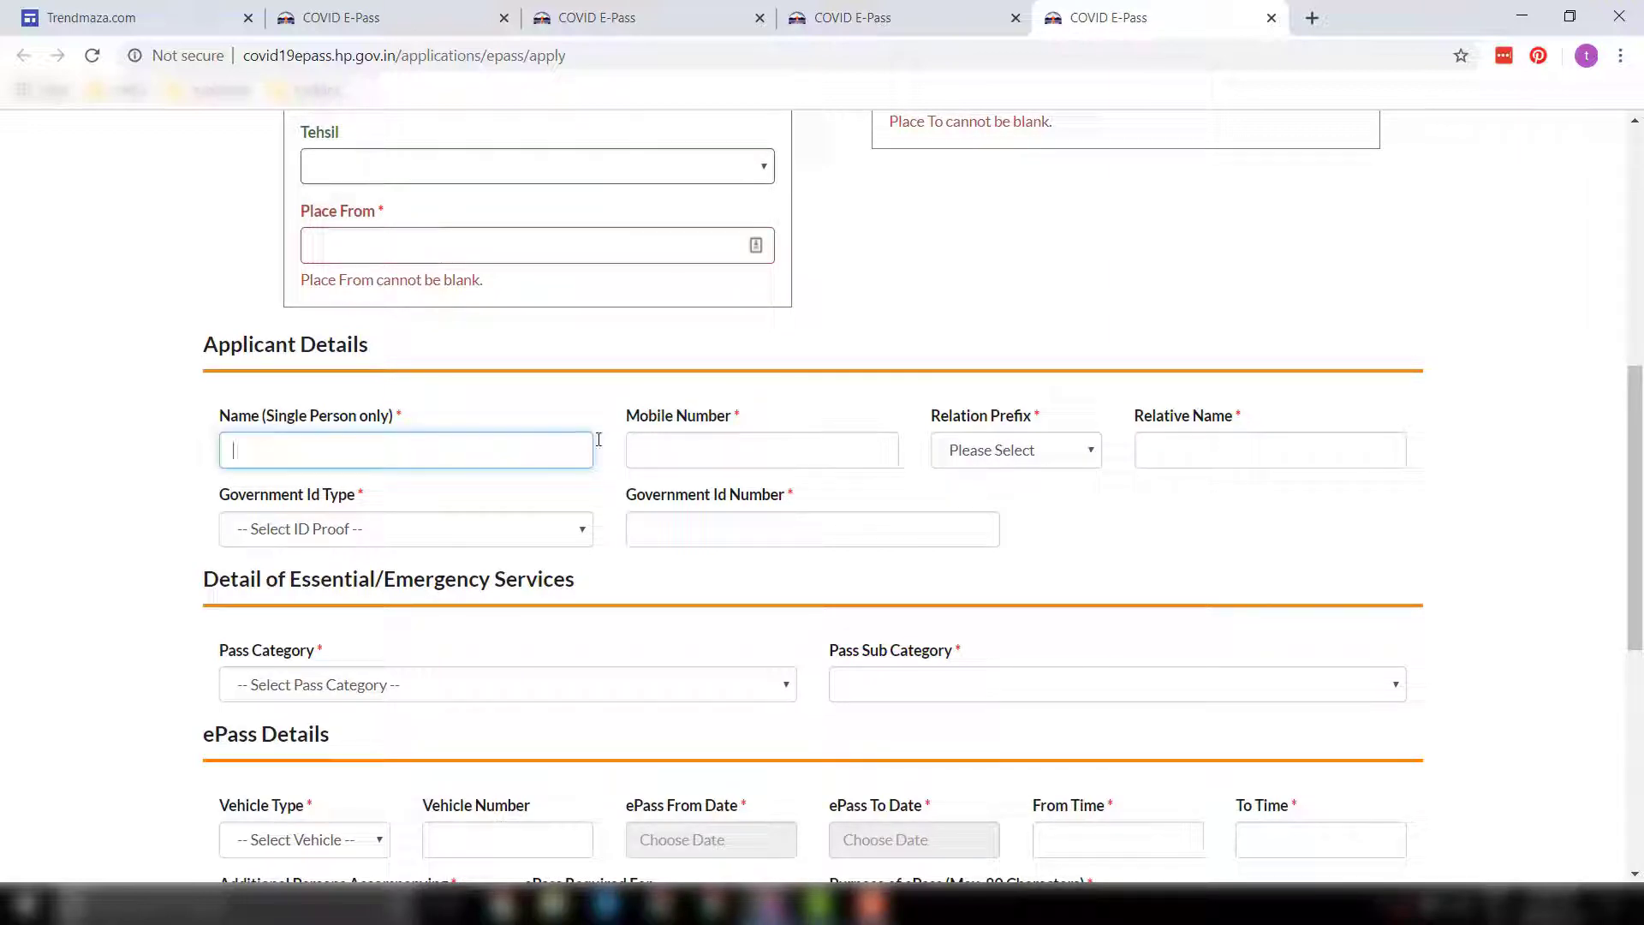
{"action": "left_click", "coordinate": [699, 451]}
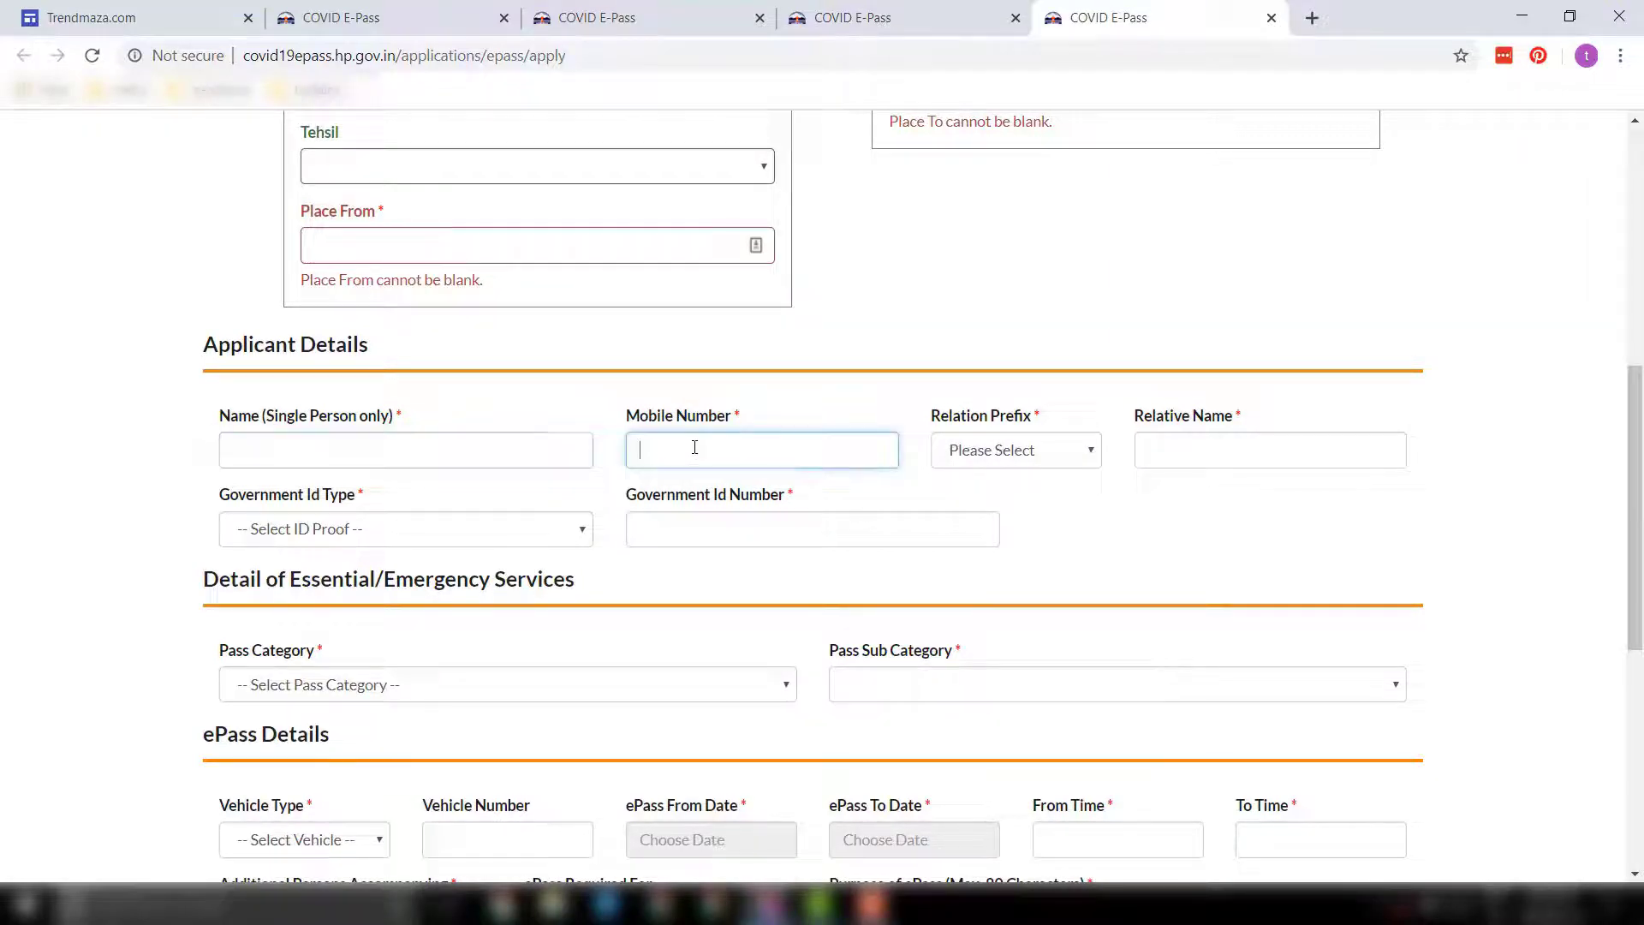
{"action": "left_click", "coordinate": [954, 449]}
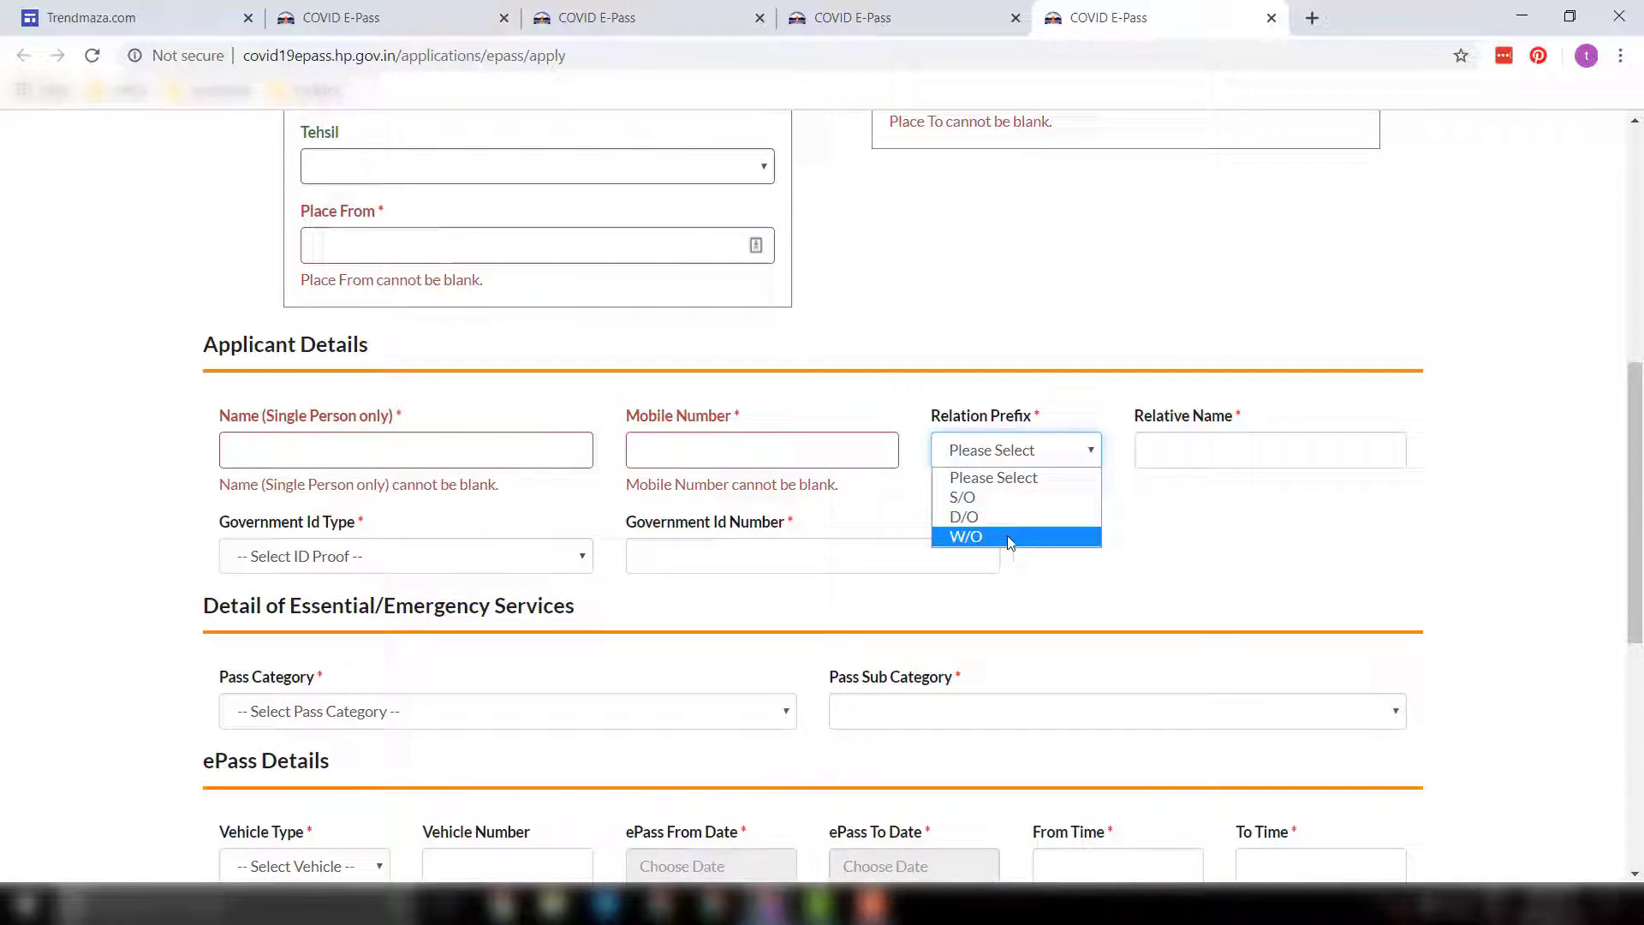
{"action": "left_click", "coordinate": [1148, 527]}
Step: Examine the Relative Name and Government Id Type fields in Applicant Details without filling them in
{"action": "left_click", "coordinate": [1148, 448]}
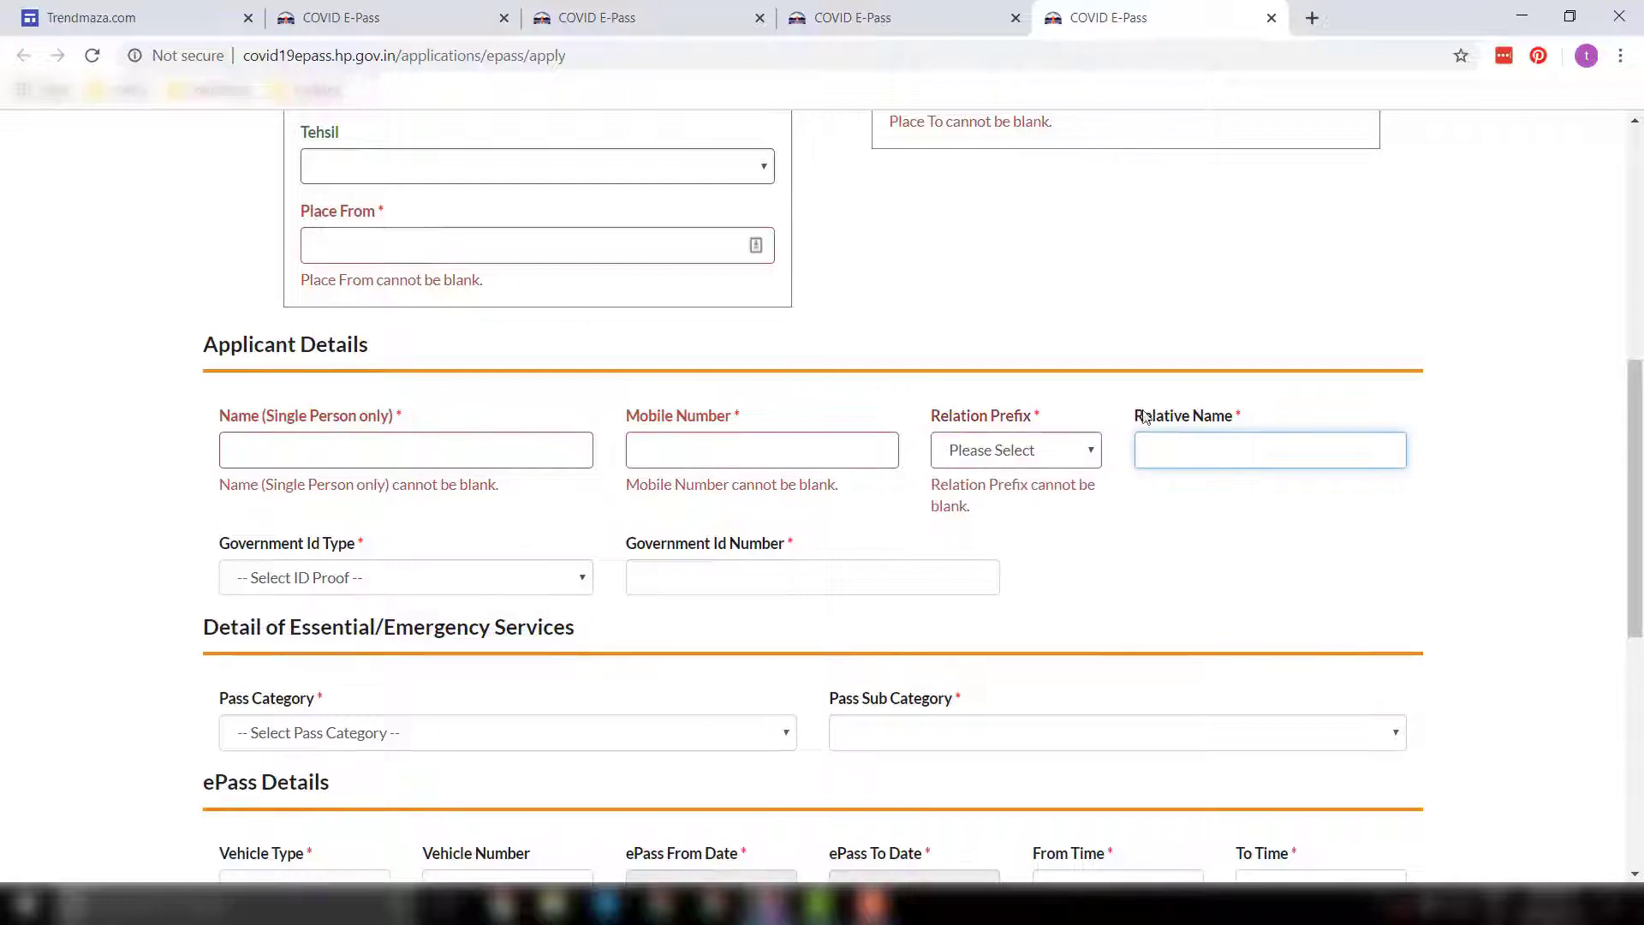
{"action": "left_click_drag", "start_coordinate": [1143, 416], "coordinate": [1217, 419]}
{"action": "left_click", "coordinate": [1201, 451]}
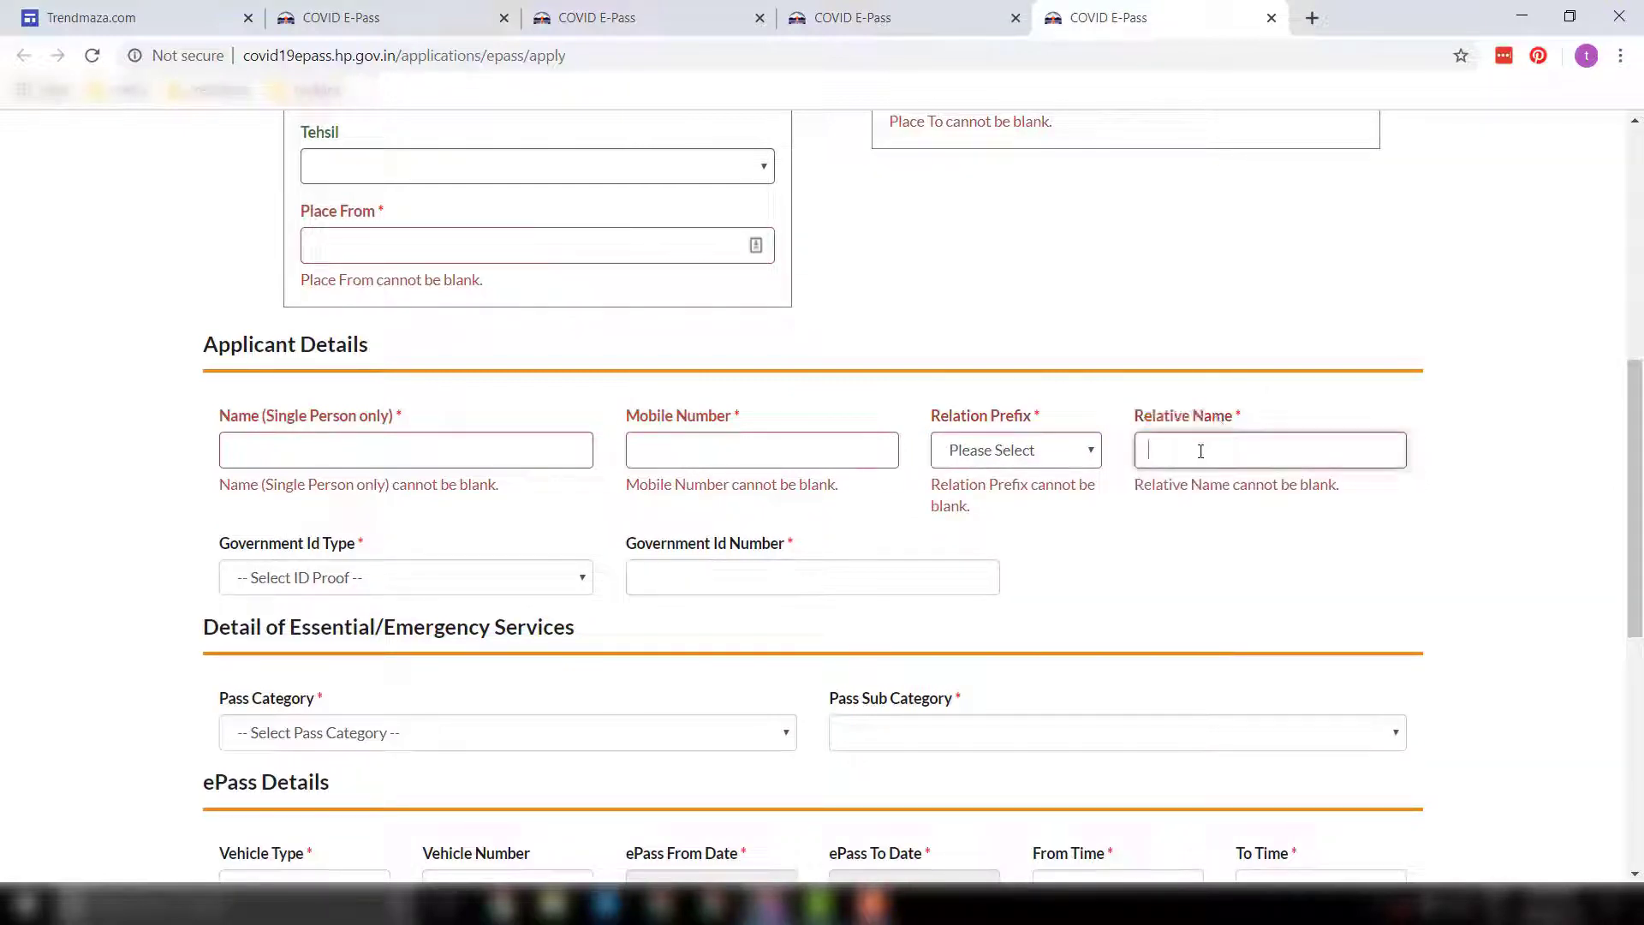
{"action": "left_click", "coordinate": [1170, 524]}
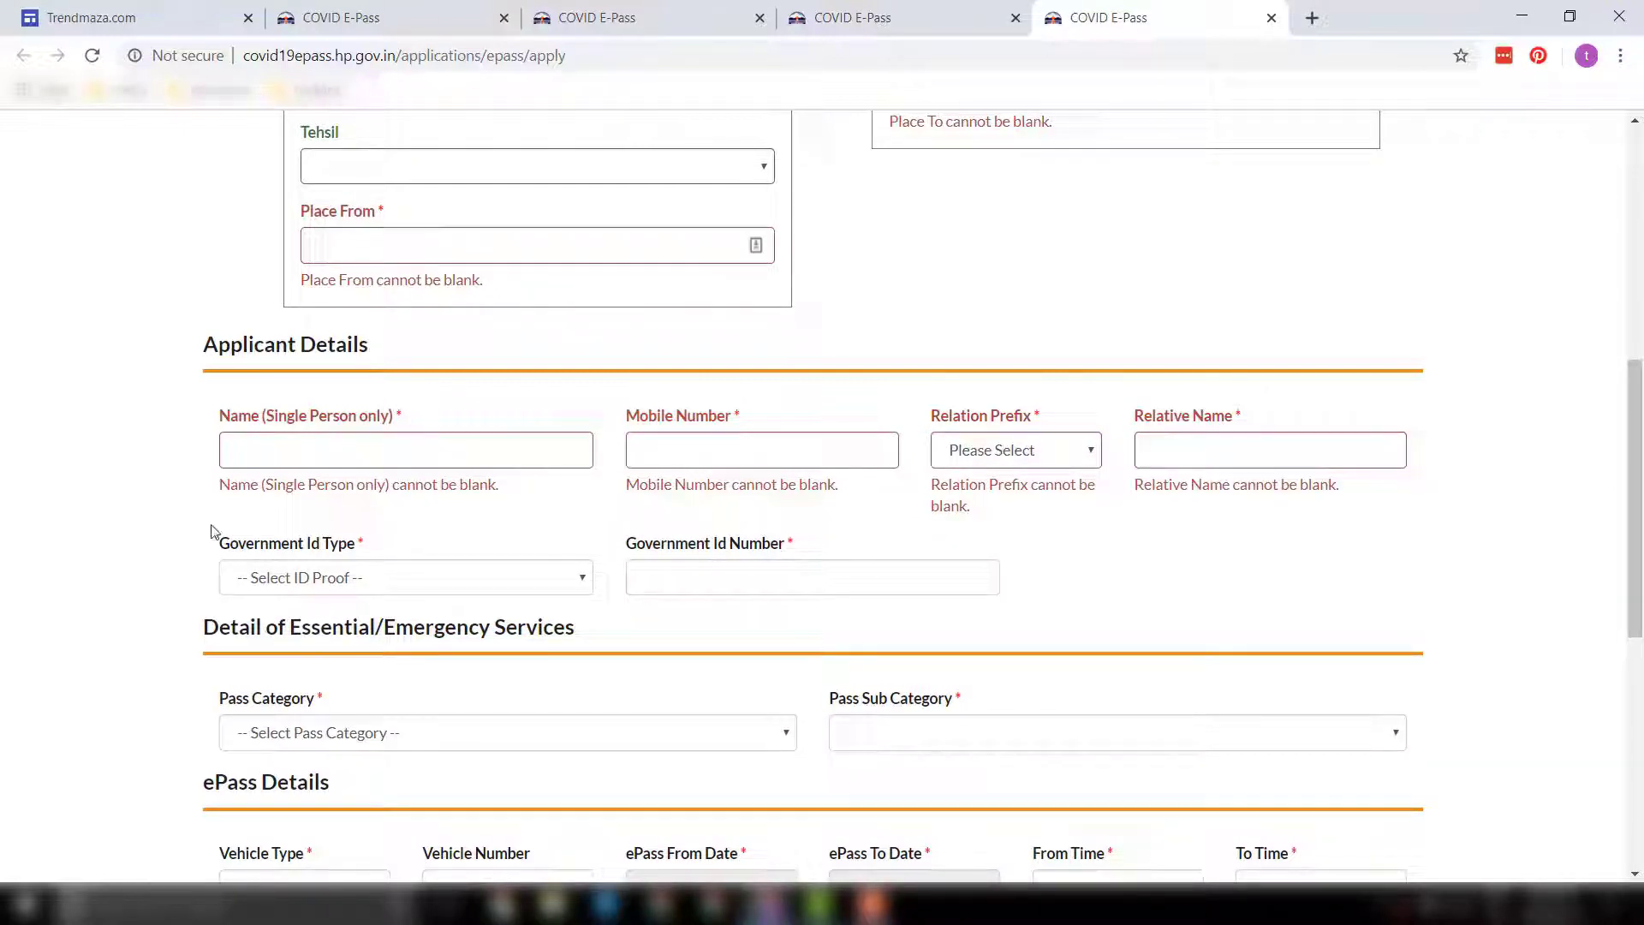
{"action": "left_click_drag", "start_coordinate": [217, 541], "coordinate": [353, 542]}
{"action": "left_click", "coordinate": [371, 538]}
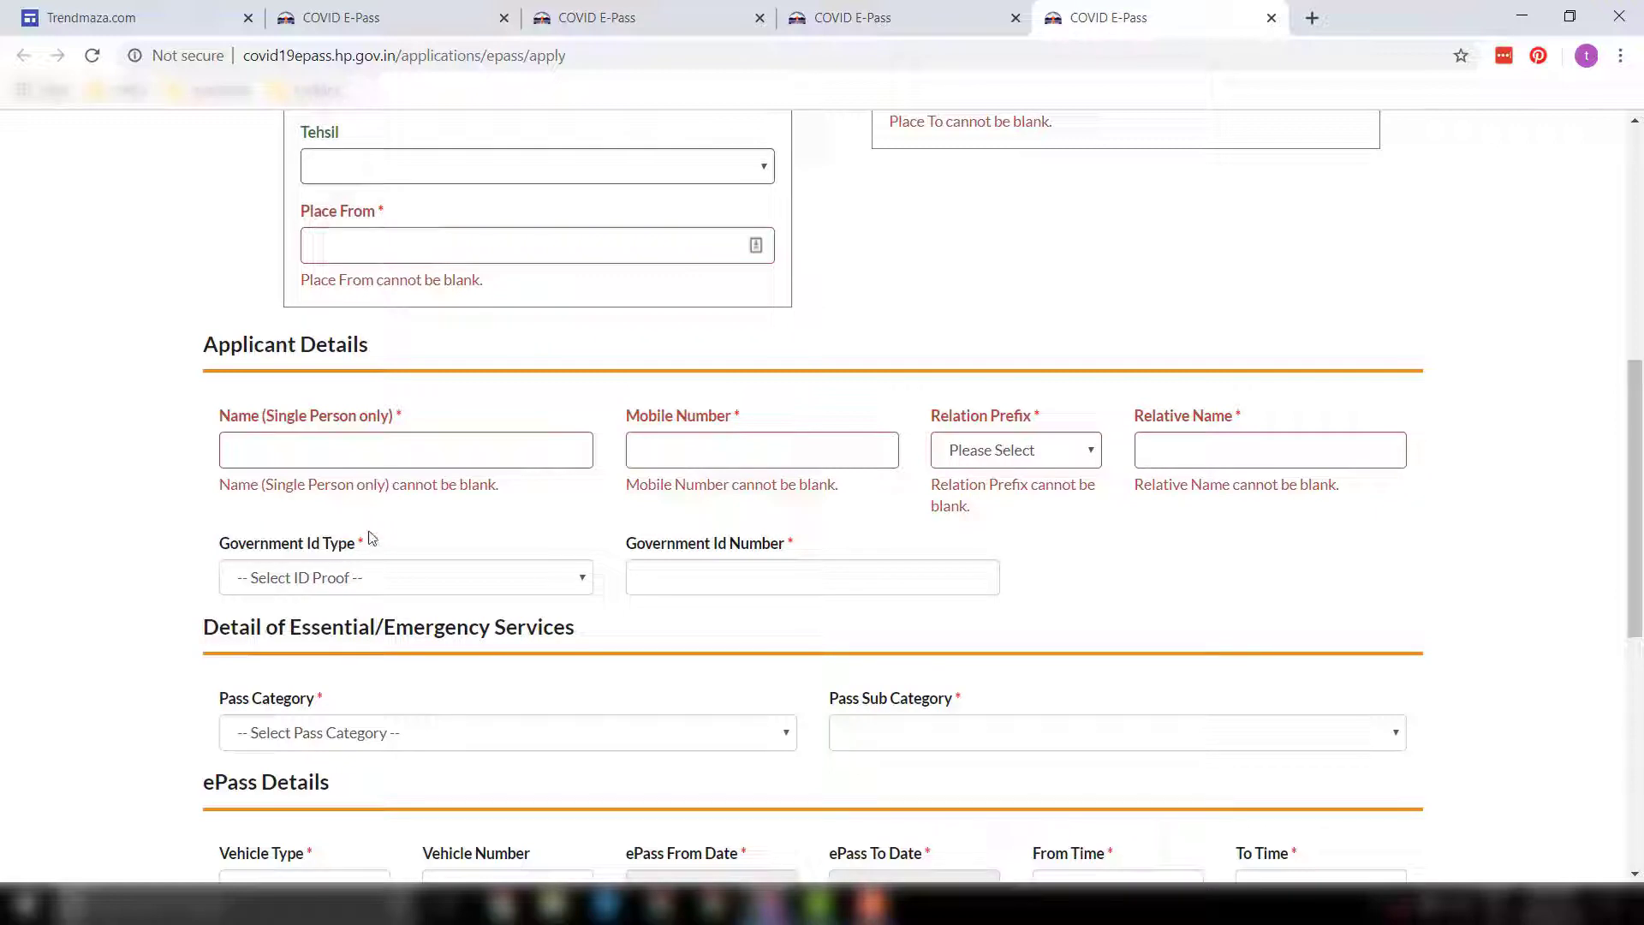
Step: Set the applicant's Government Id Type to Voter ID Card and check the Government Id Number field
{"action": "left_click", "coordinate": [337, 577]}
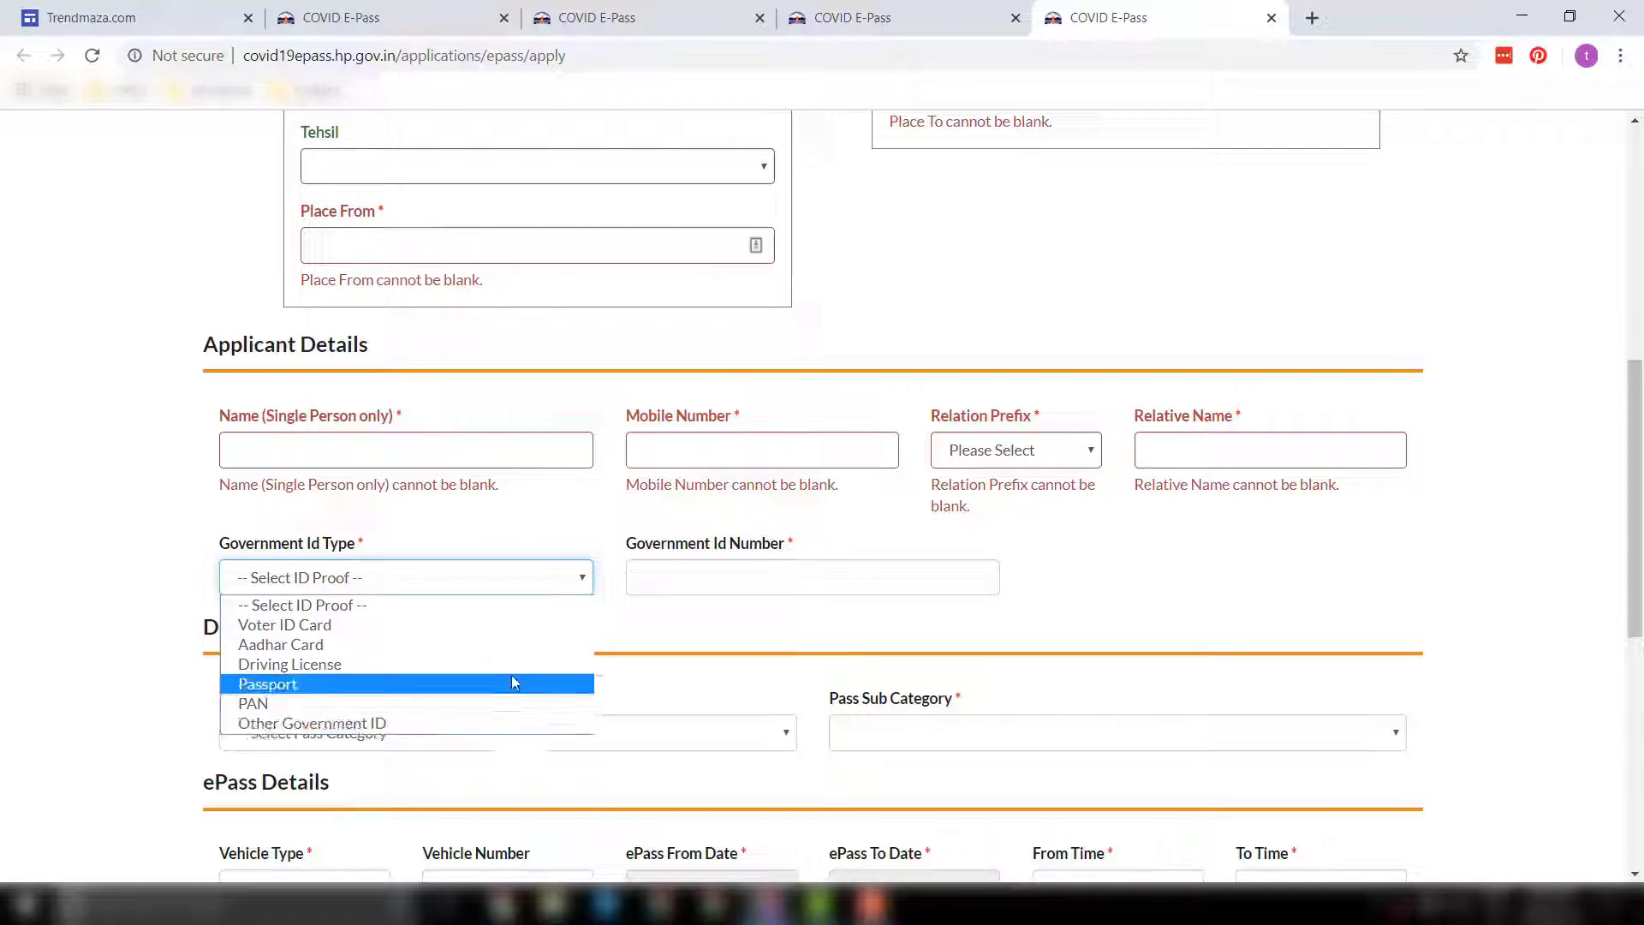
{"action": "left_click", "coordinate": [404, 724]}
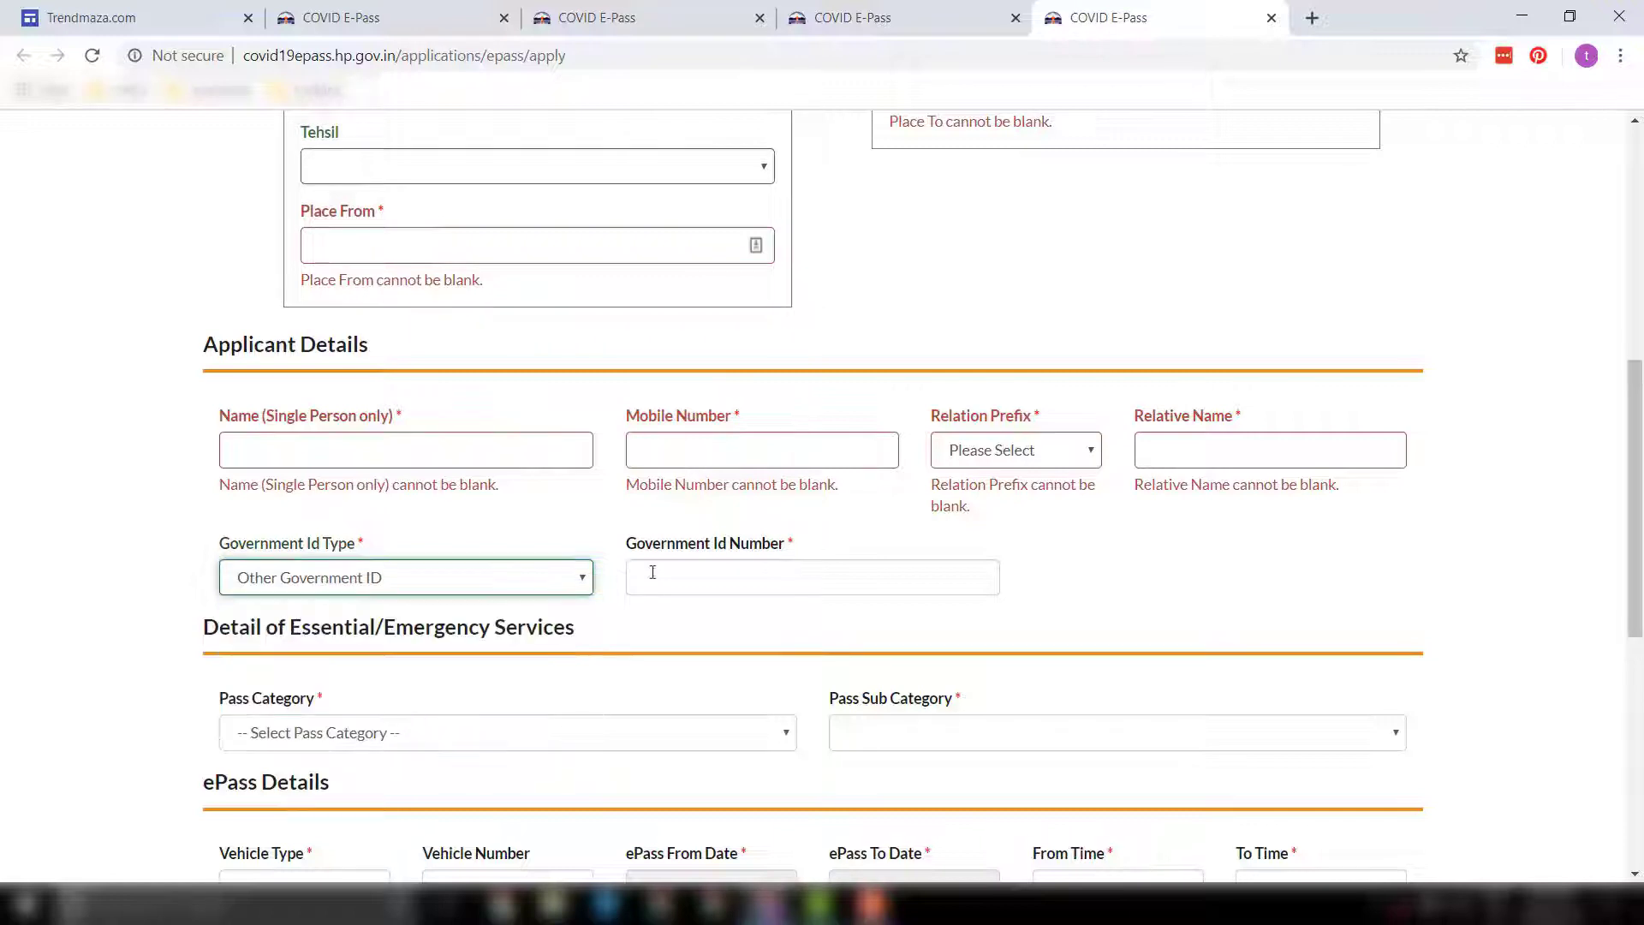
{"action": "left_click", "coordinate": [657, 577]}
{"action": "left_click", "coordinate": [502, 579]}
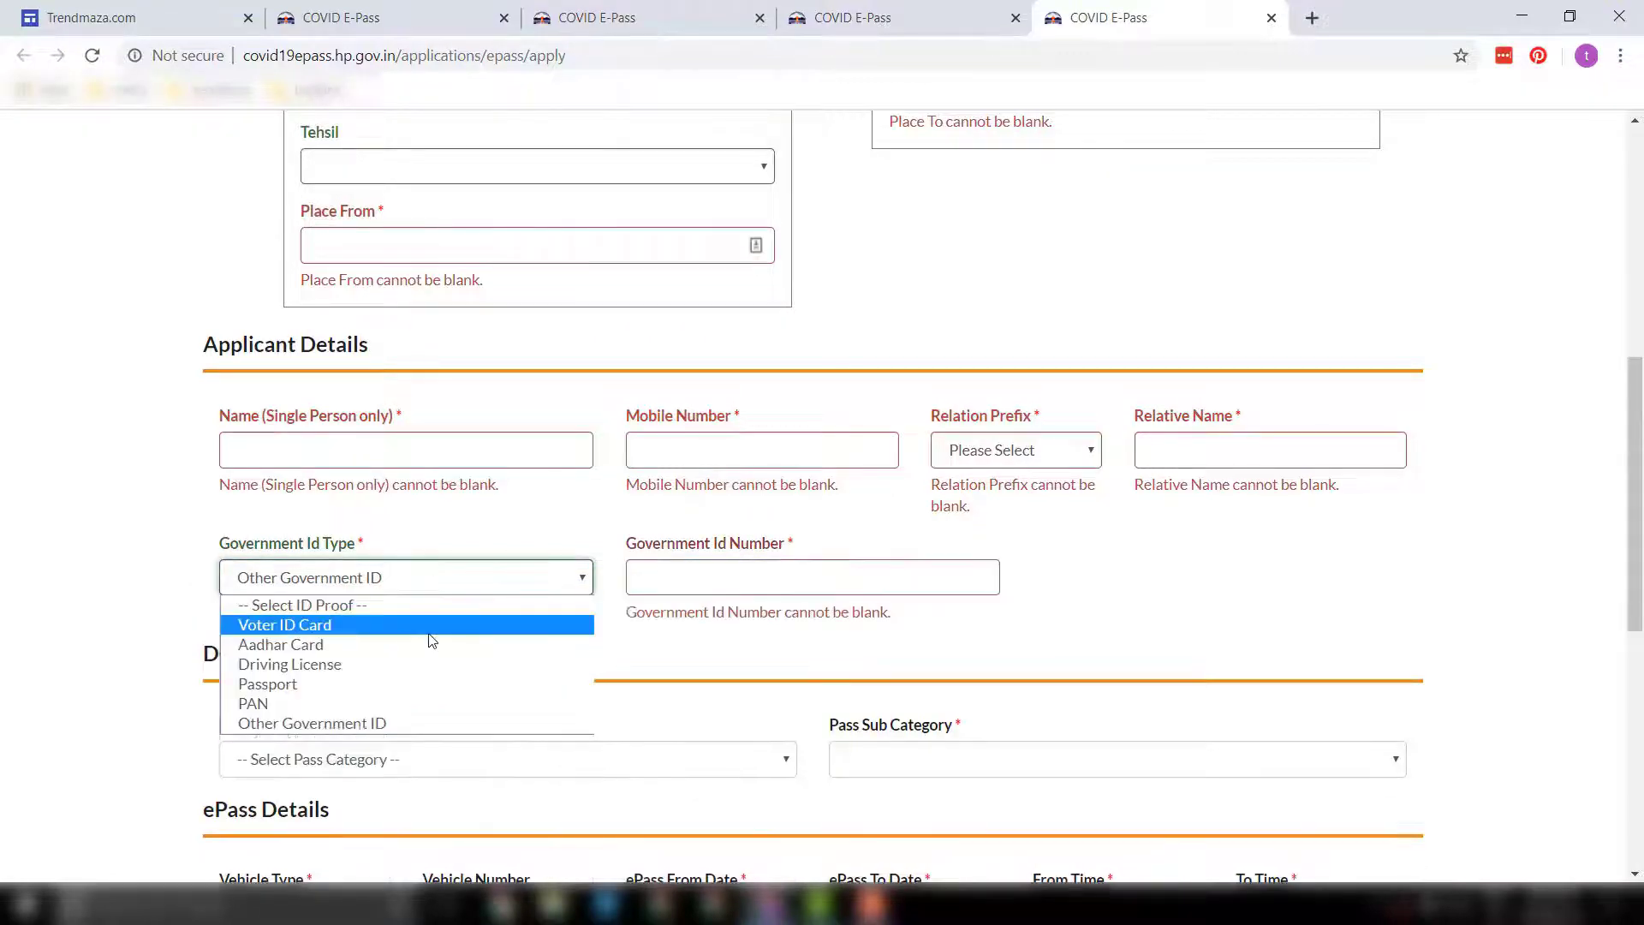
{"action": "left_click", "coordinate": [429, 629]}
{"action": "left_click", "coordinate": [660, 579]}
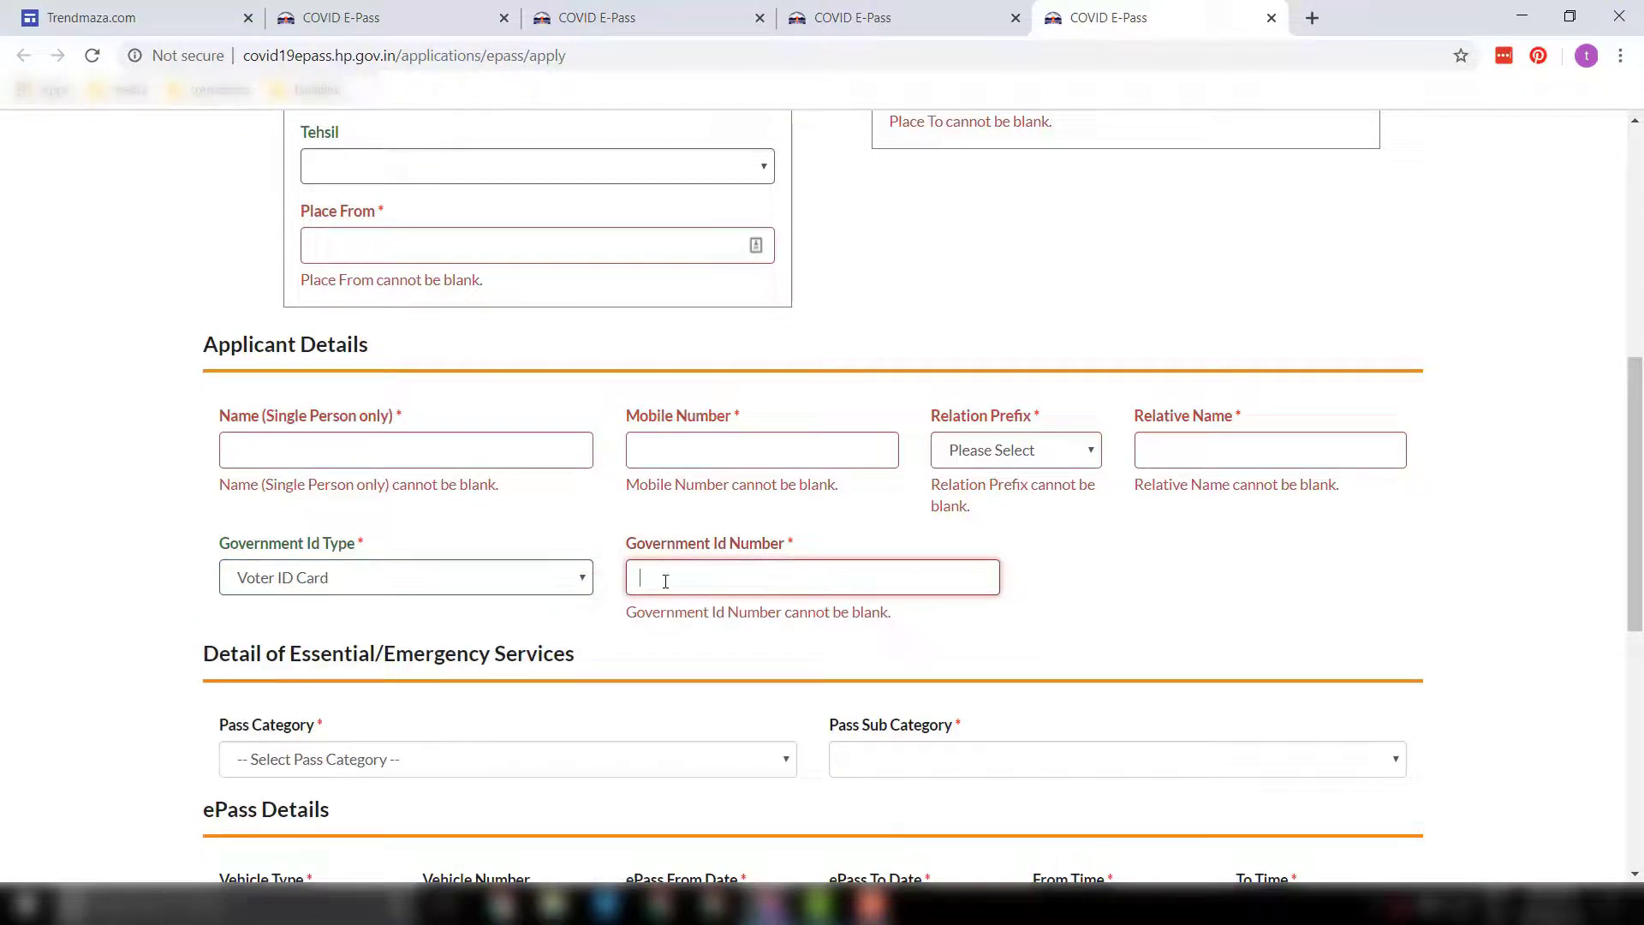
{"action": "left_click", "coordinate": [19, 594]}
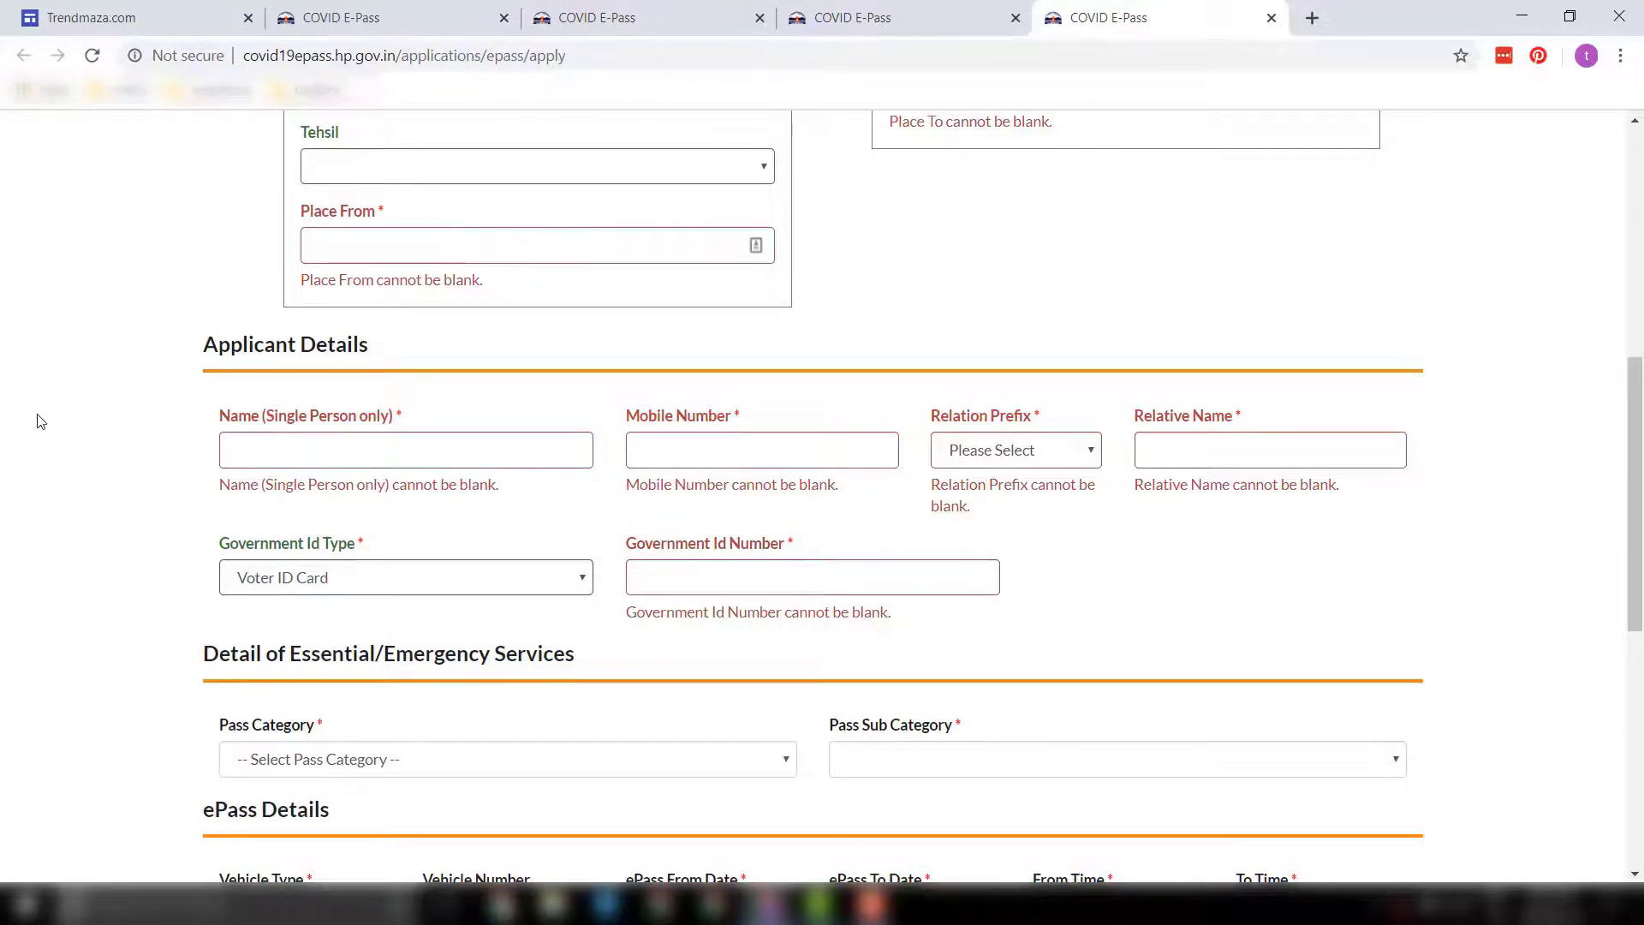
Step: Set the Pass Category to Essential Service Provider and check the Pass Sub Category options under Detail of Essential/Emergency Services
{"action": "scroll", "coordinate": [28, 544], "scroll_direction": "down", "scroll_amount": 5}
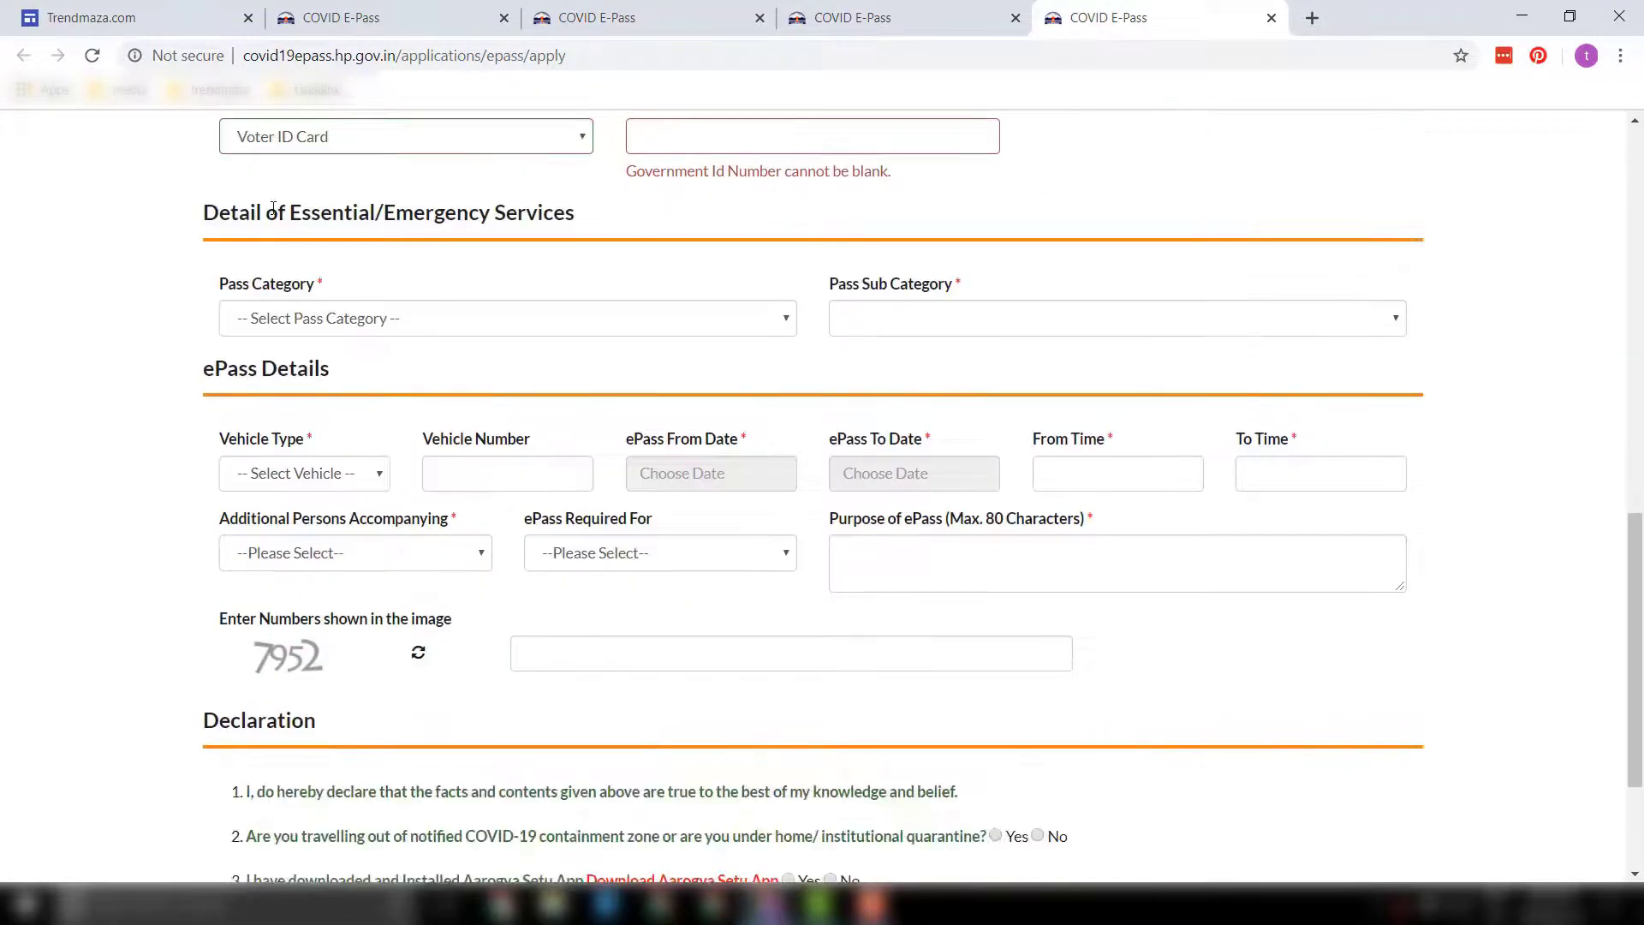
{"action": "left_click_drag", "start_coordinate": [273, 208], "coordinate": [569, 214]}
{"action": "left_click", "coordinate": [569, 214]}
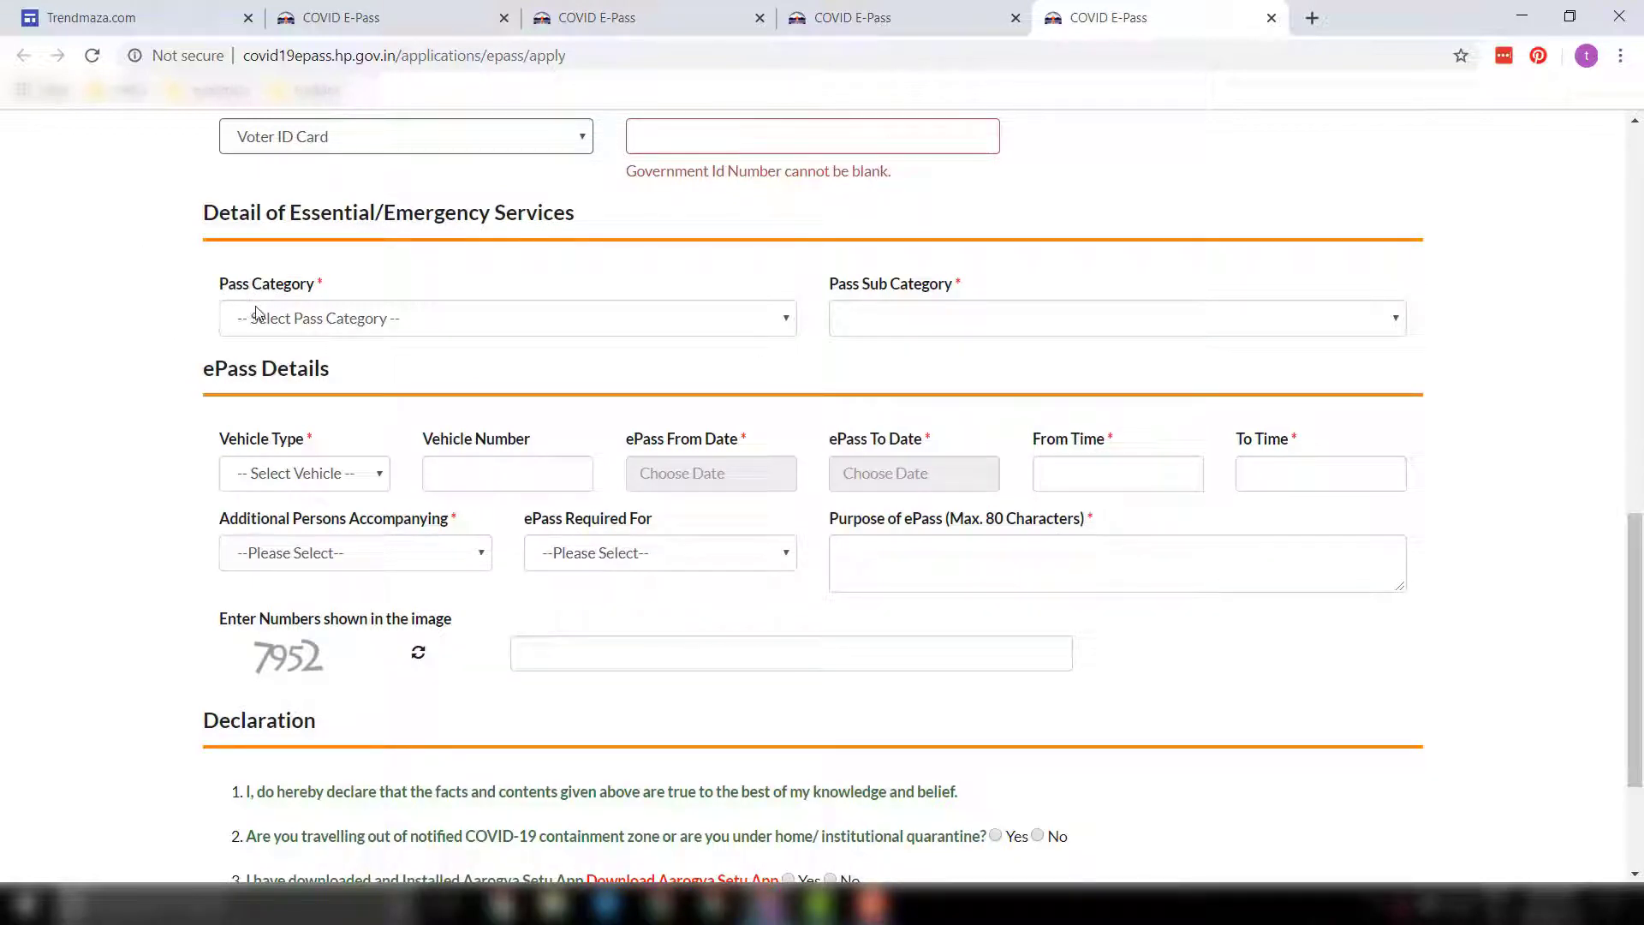
{"action": "left_click_drag", "start_coordinate": [235, 286], "coordinate": [360, 289]}
{"action": "left_click", "coordinate": [387, 317]}
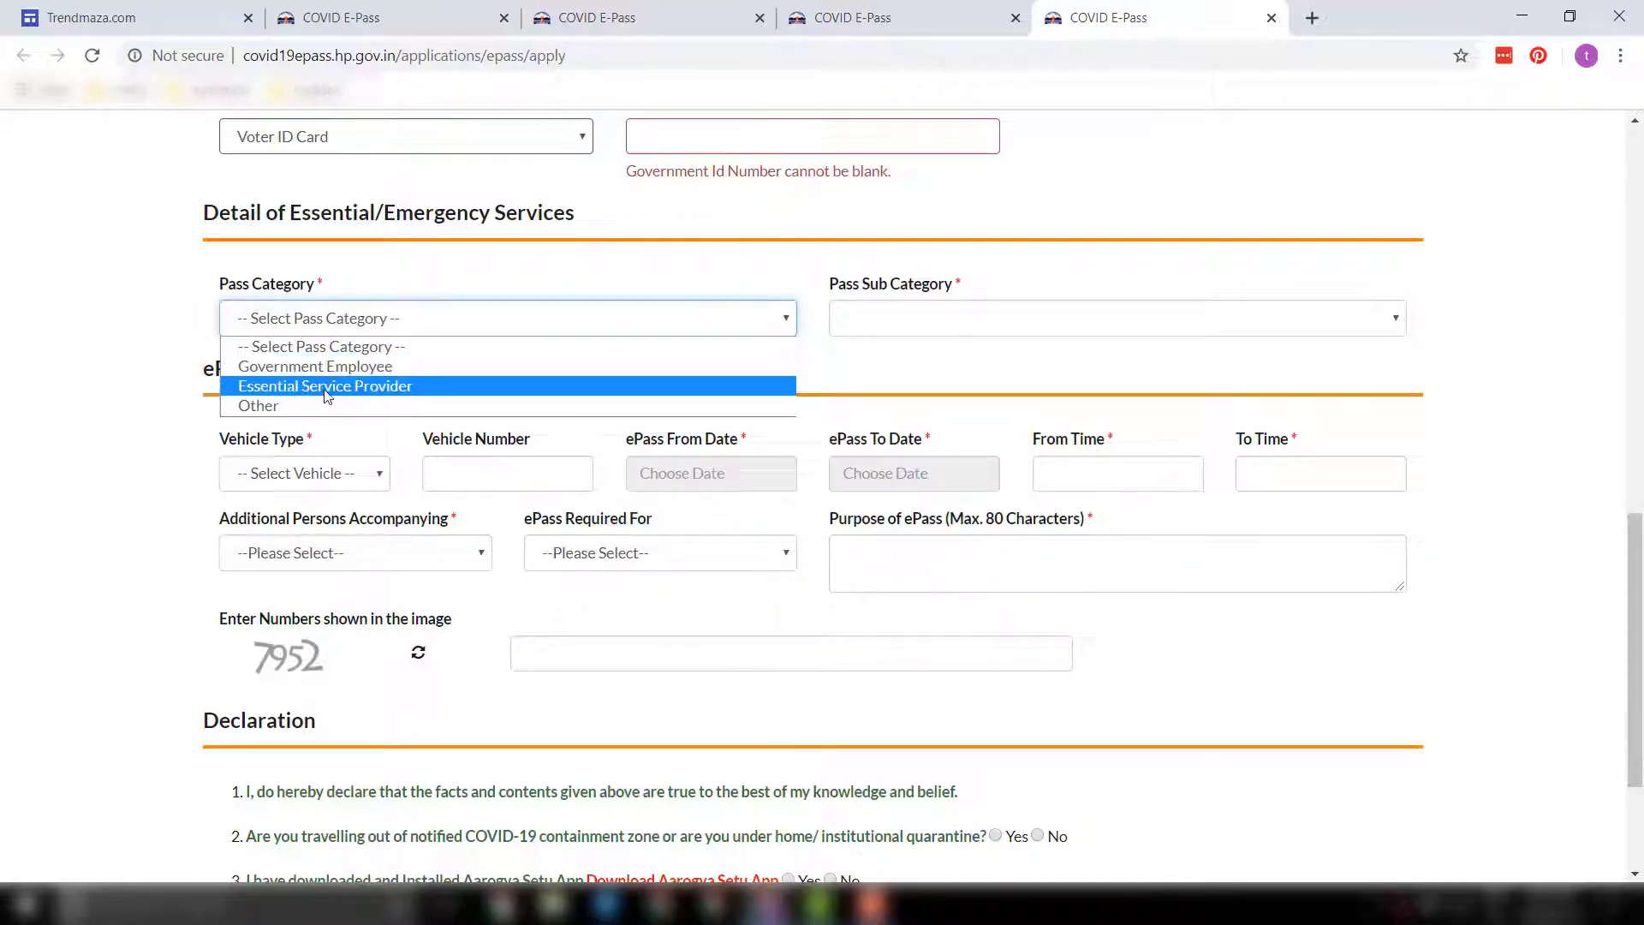
{"action": "left_click", "coordinate": [109, 319]}
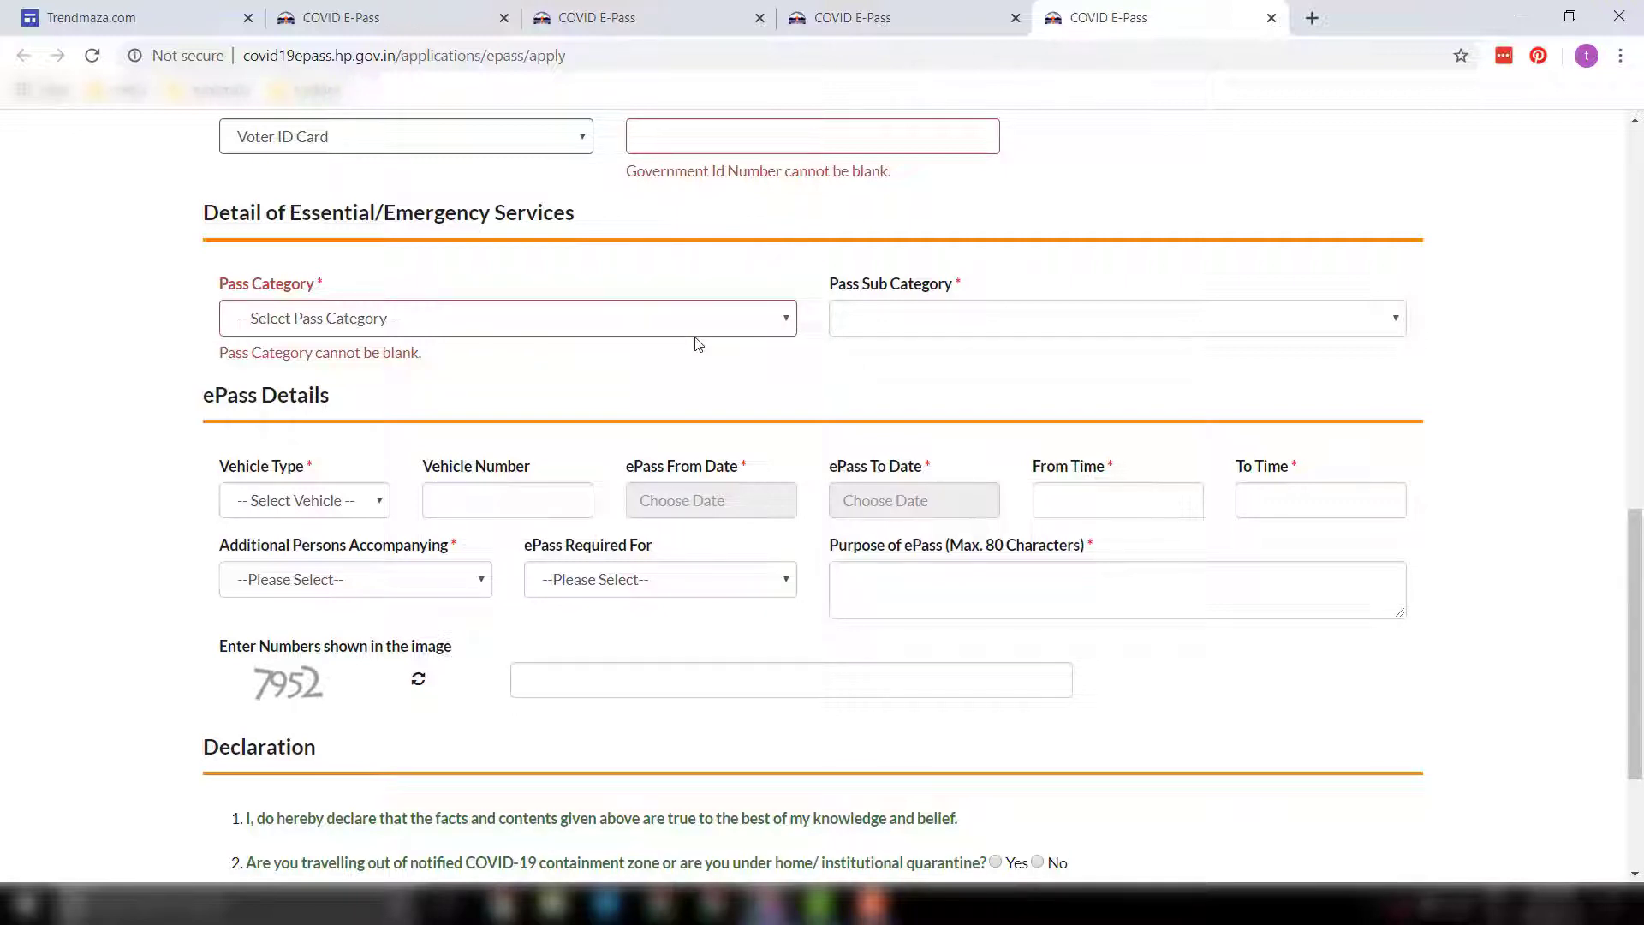
{"action": "left_click", "coordinate": [627, 326]}
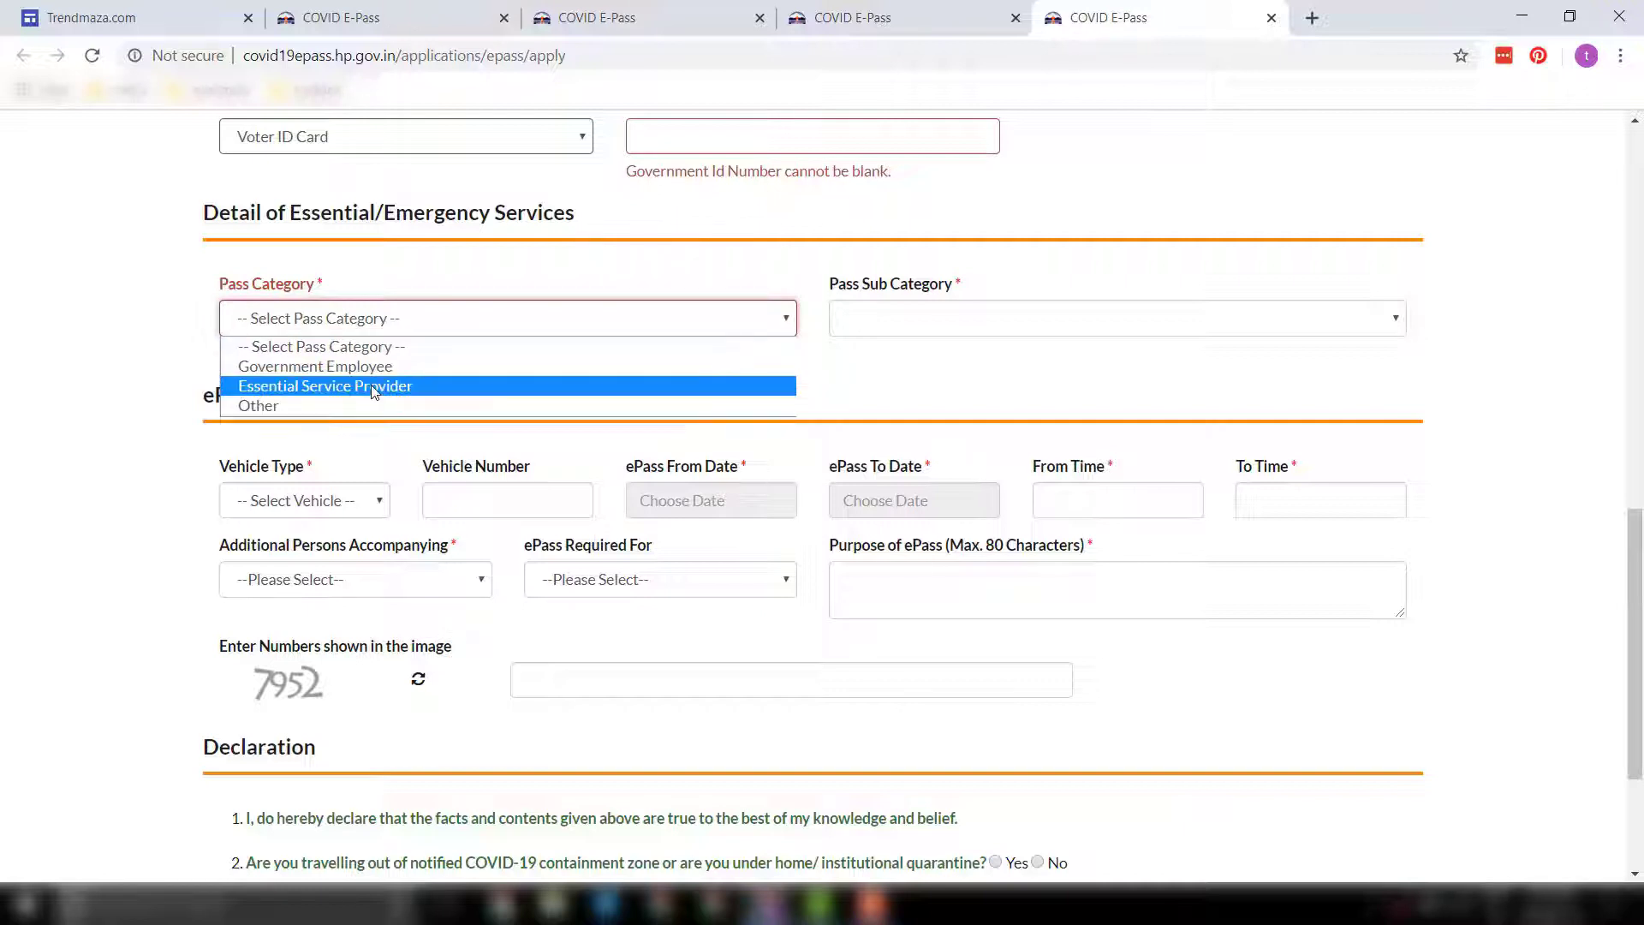
{"action": "left_click", "coordinate": [374, 386]}
{"action": "left_click", "coordinate": [896, 318]}
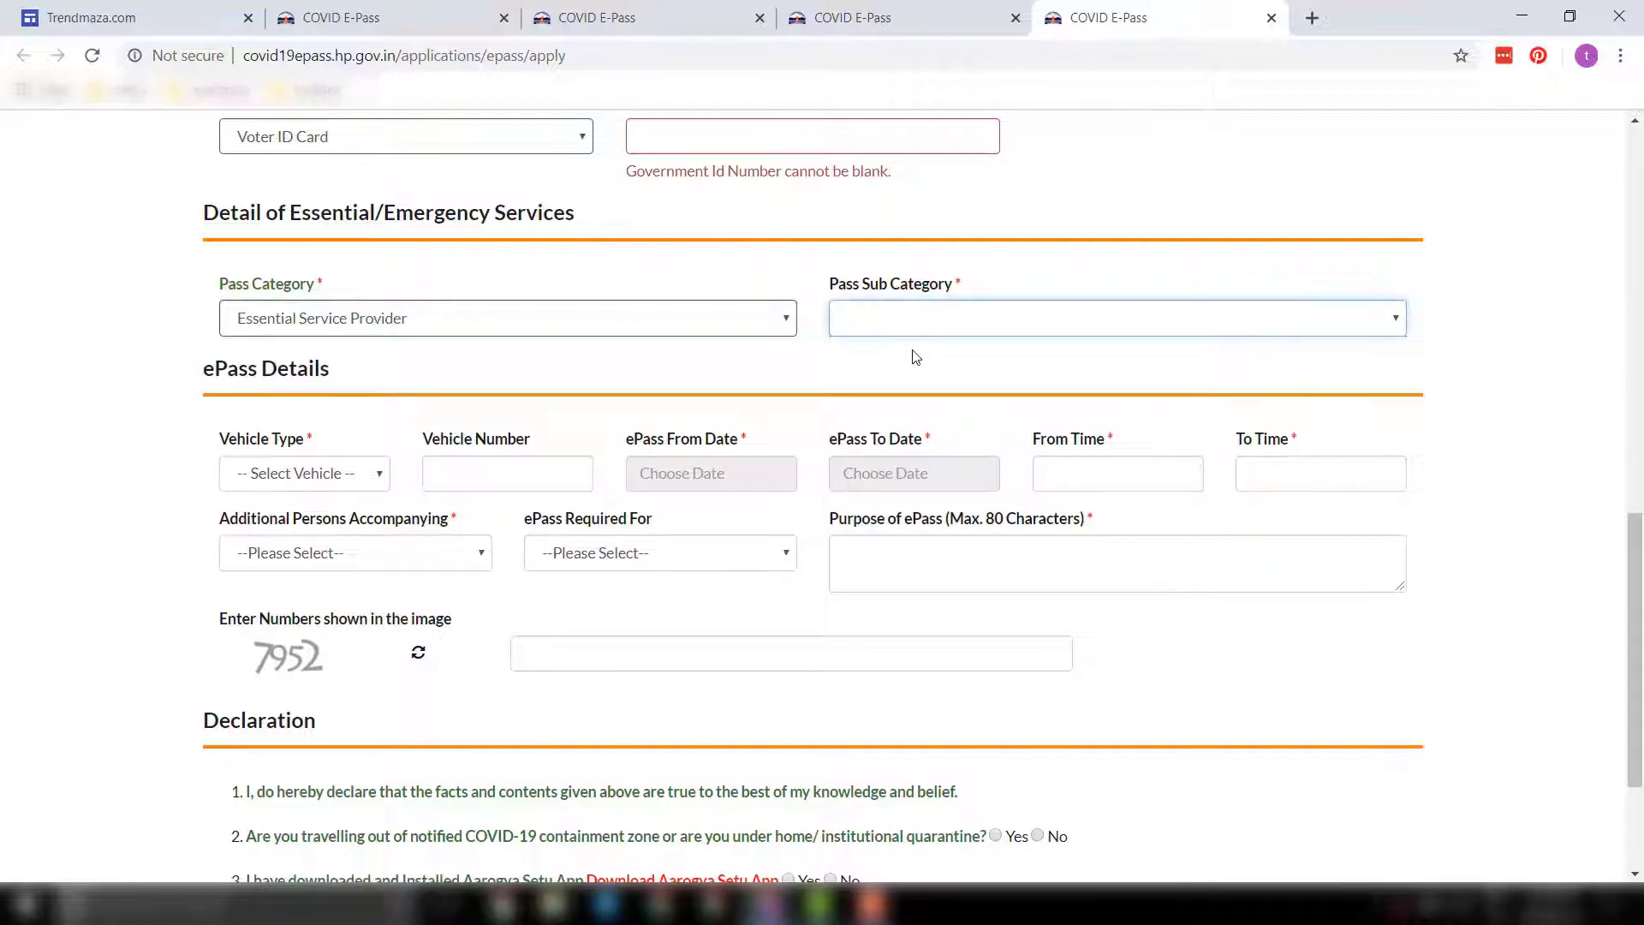
{"action": "left_click", "coordinate": [870, 348]}
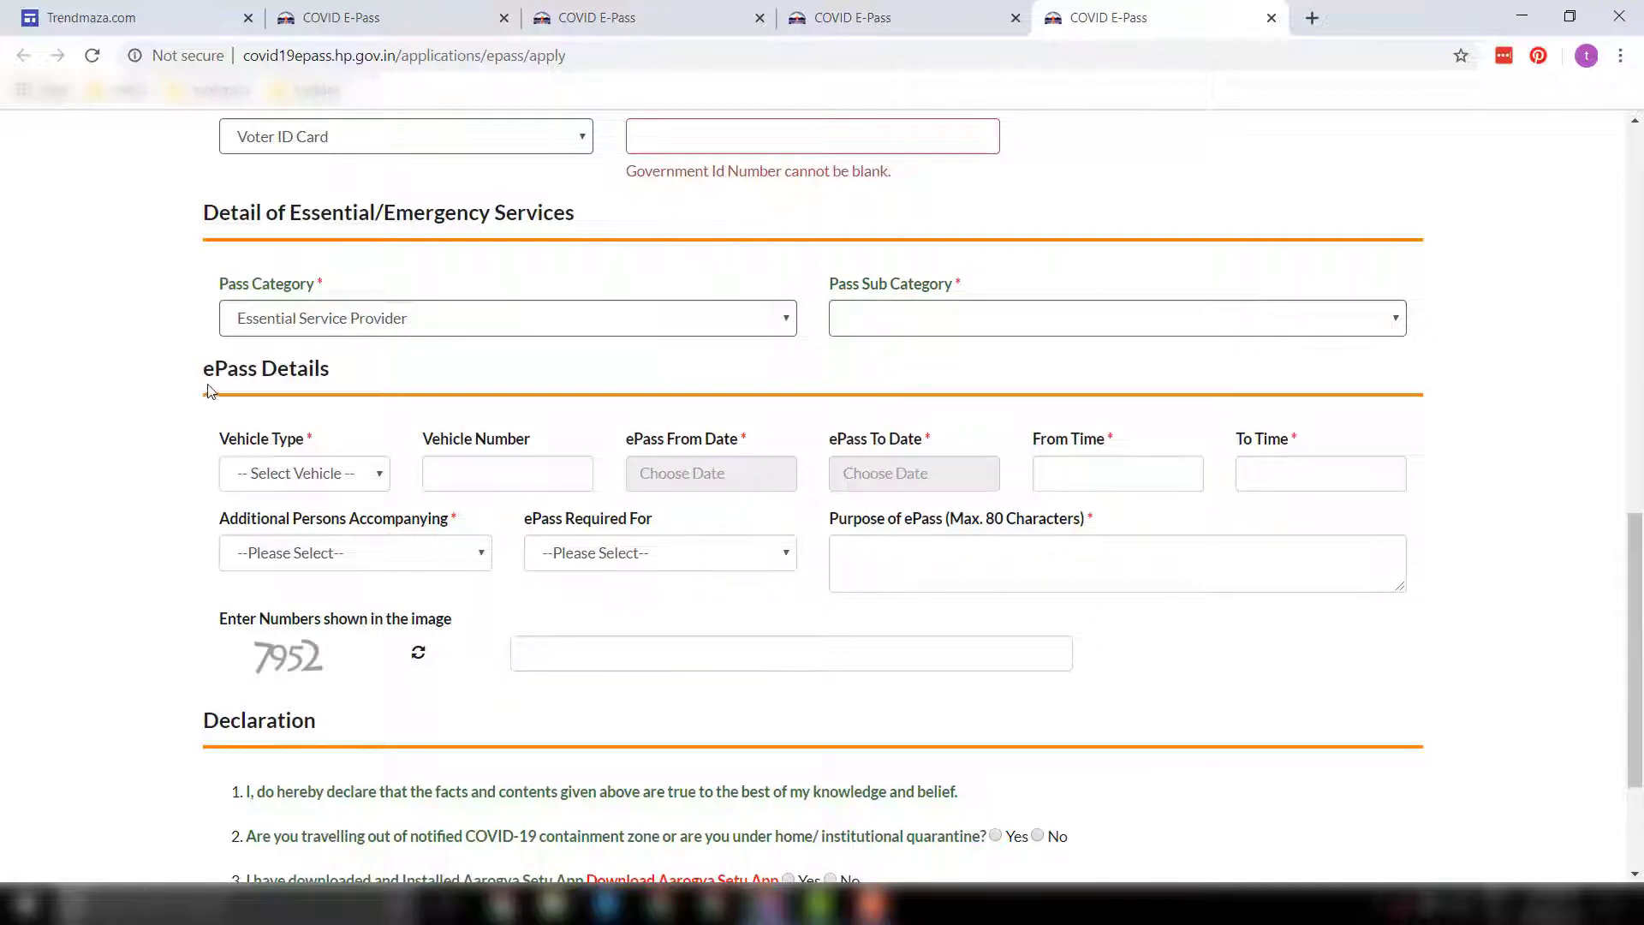
Step: Set the Vehicle Type to Goods Vehicle (LGV/MGV/HGV) in ePass Details and check the Vehicle Number field
{"action": "left_click_drag", "start_coordinate": [196, 378], "coordinate": [402, 368]}
{"action": "left_click", "coordinate": [402, 368]}
{"action": "left_click", "coordinate": [305, 476]}
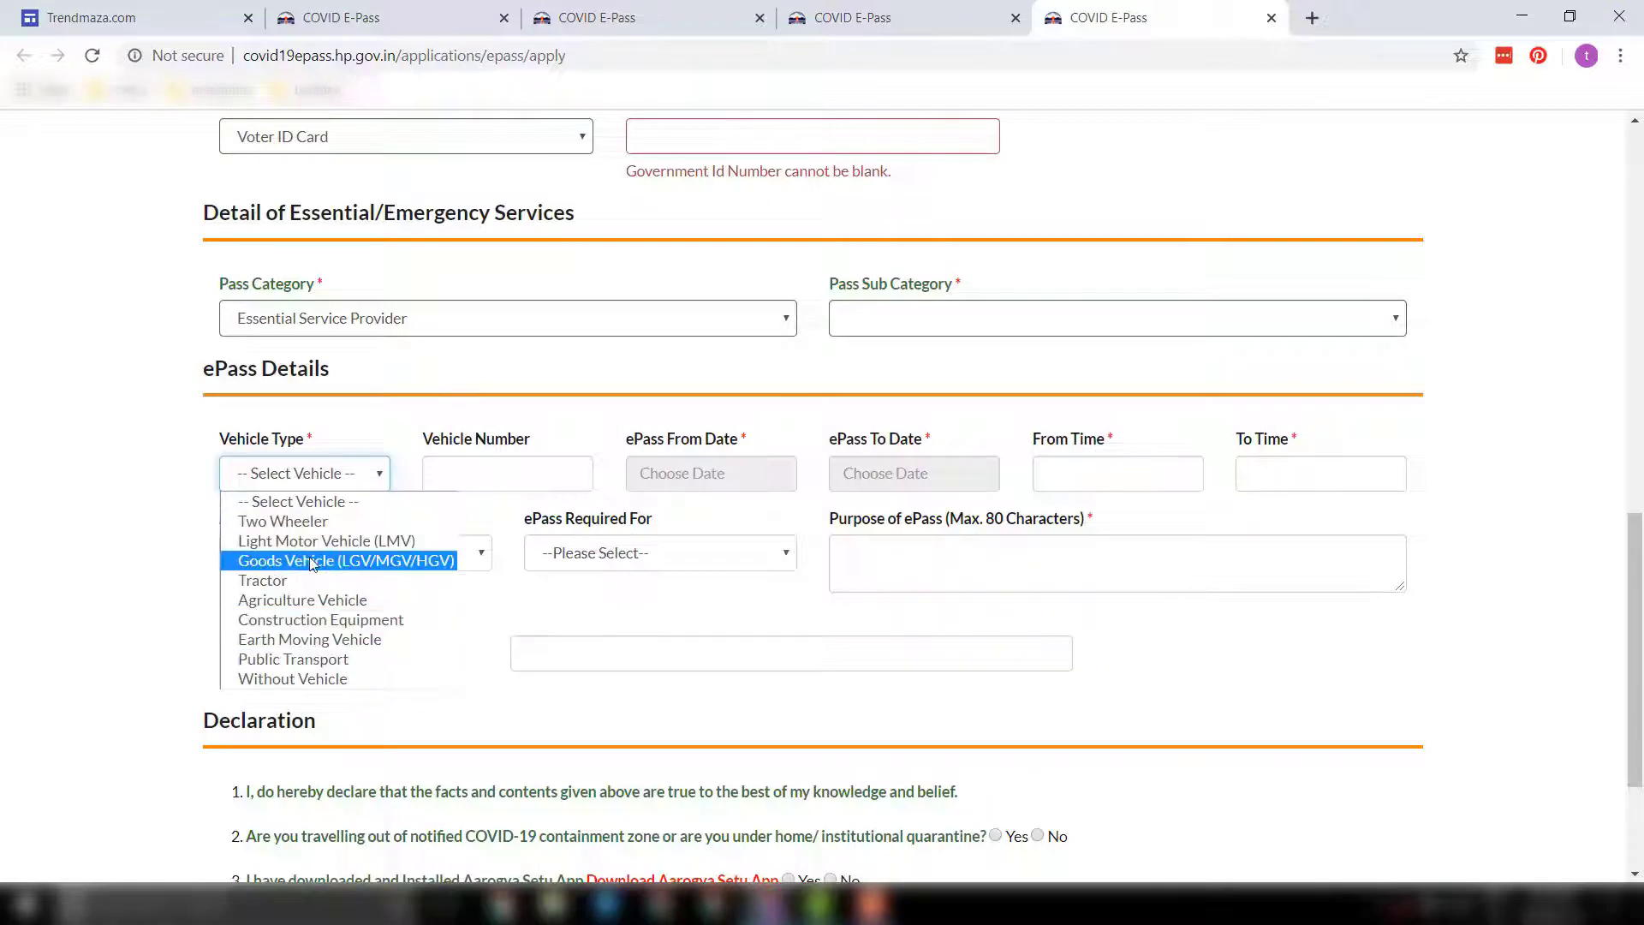
{"action": "left_click", "coordinate": [343, 560]}
{"action": "left_click", "coordinate": [472, 470]}
{"action": "triple_click", "coordinate": [553, 432]}
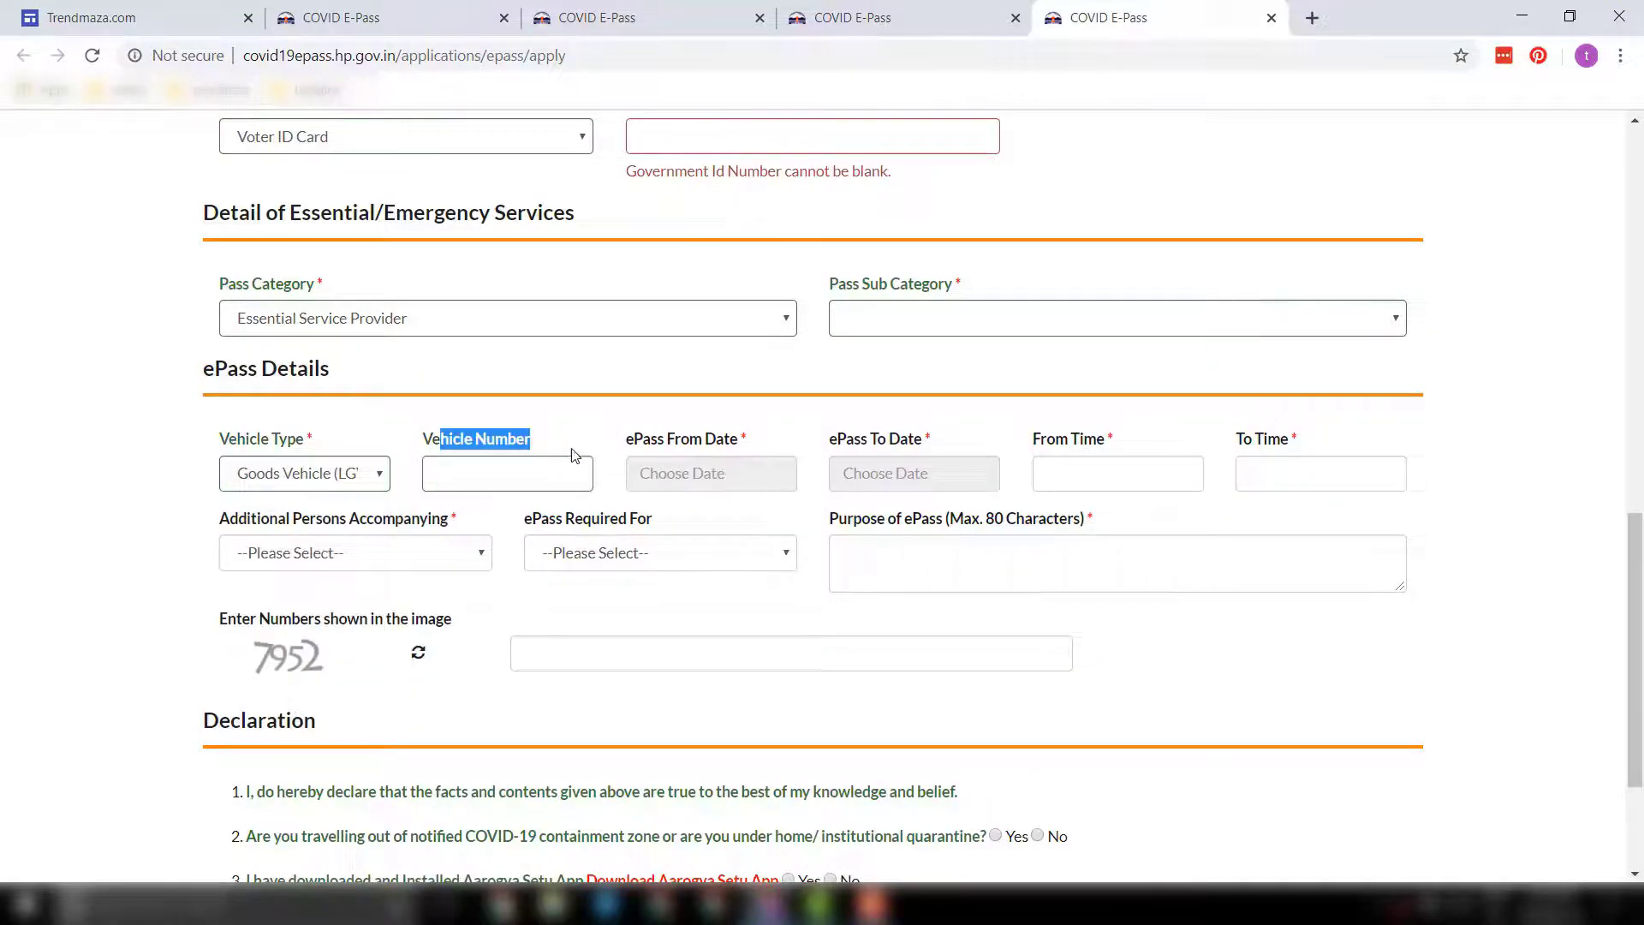
{"action": "left_click", "coordinate": [553, 430]}
Step: Go through the ePass From Date, ePass To Date, From Time and To Time fields without filling them in
{"action": "triple_click", "coordinate": [730, 440]}
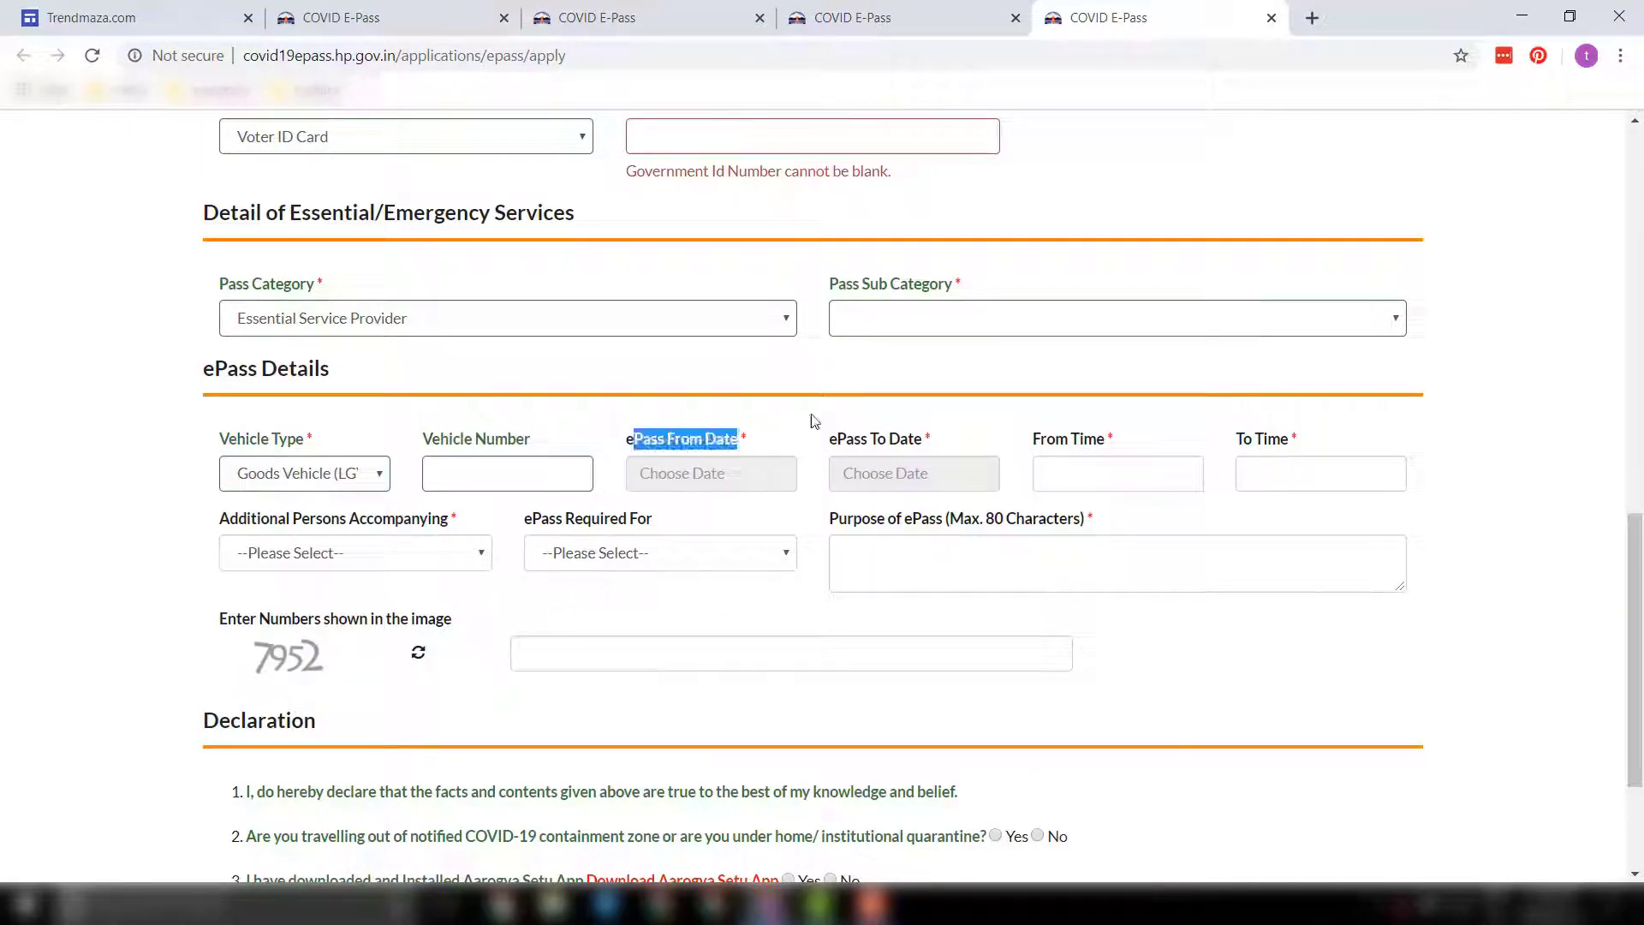
{"action": "left_click_drag", "start_coordinate": [846, 440], "coordinate": [953, 447]}
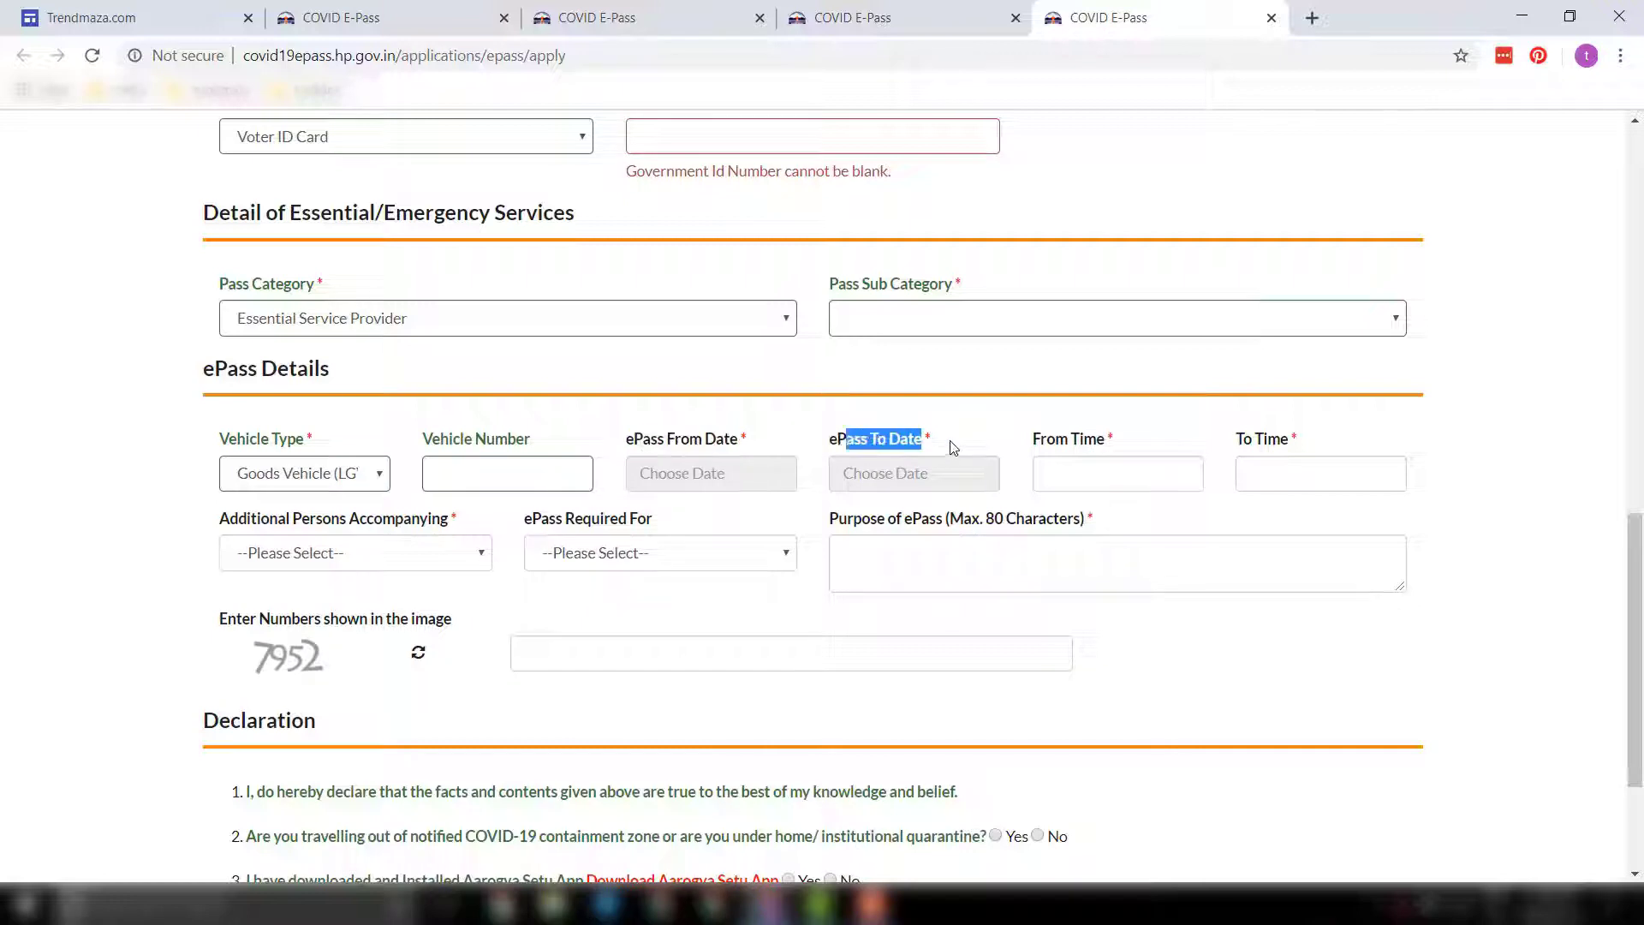
{"action": "left_click", "coordinate": [651, 468]}
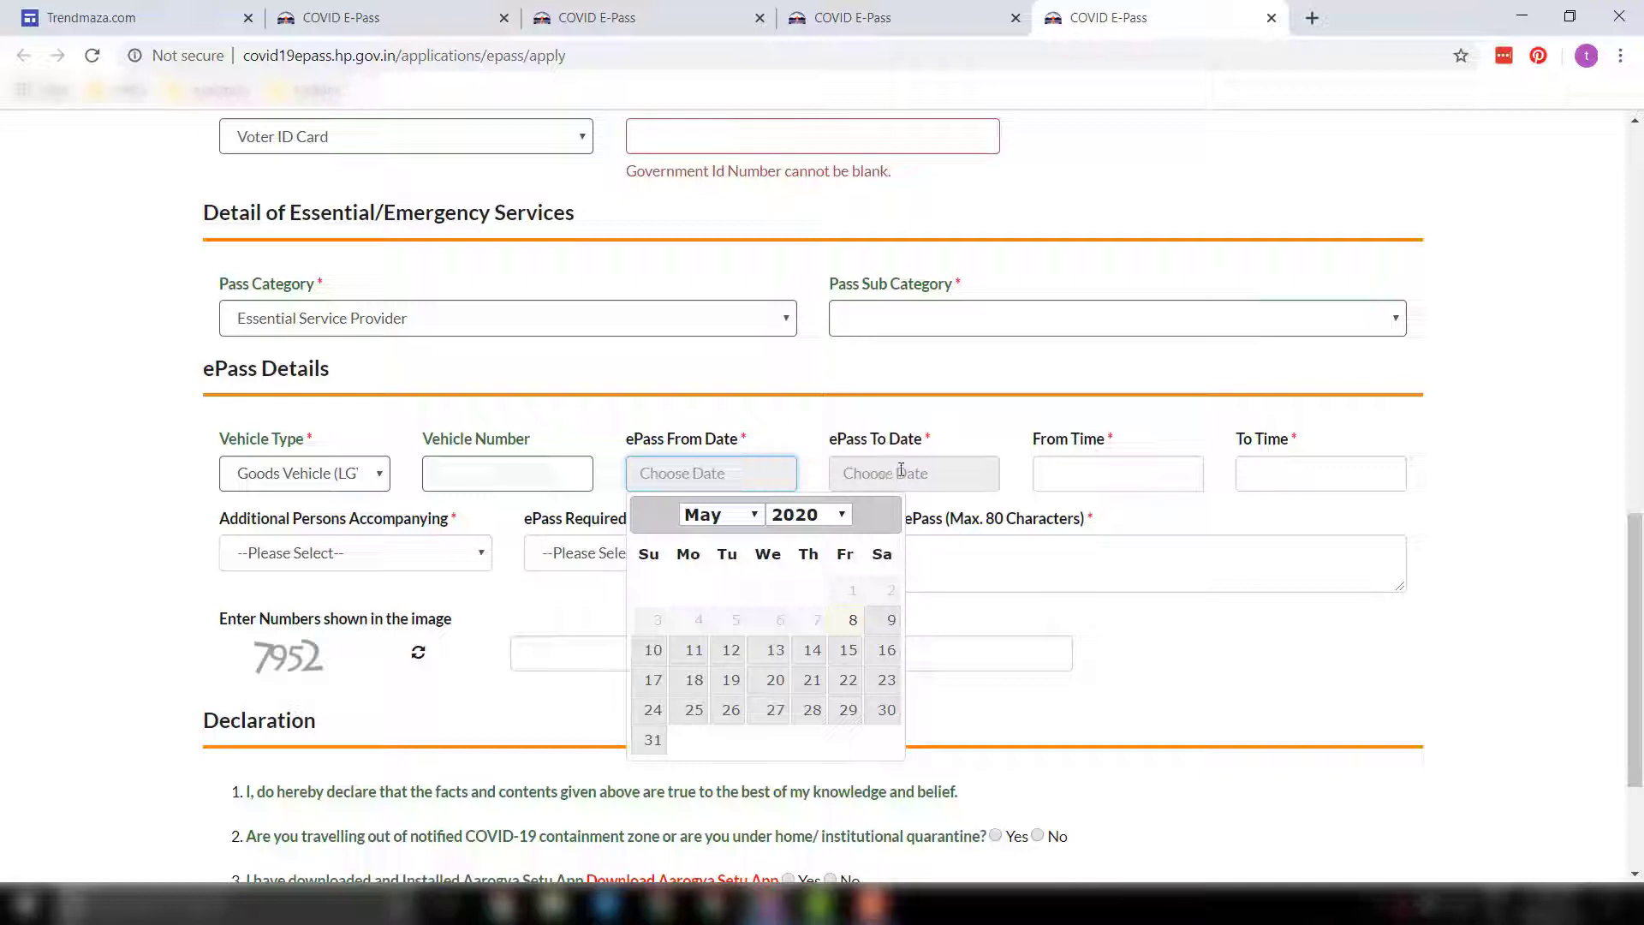
{"action": "triple_click", "coordinate": [1043, 443]}
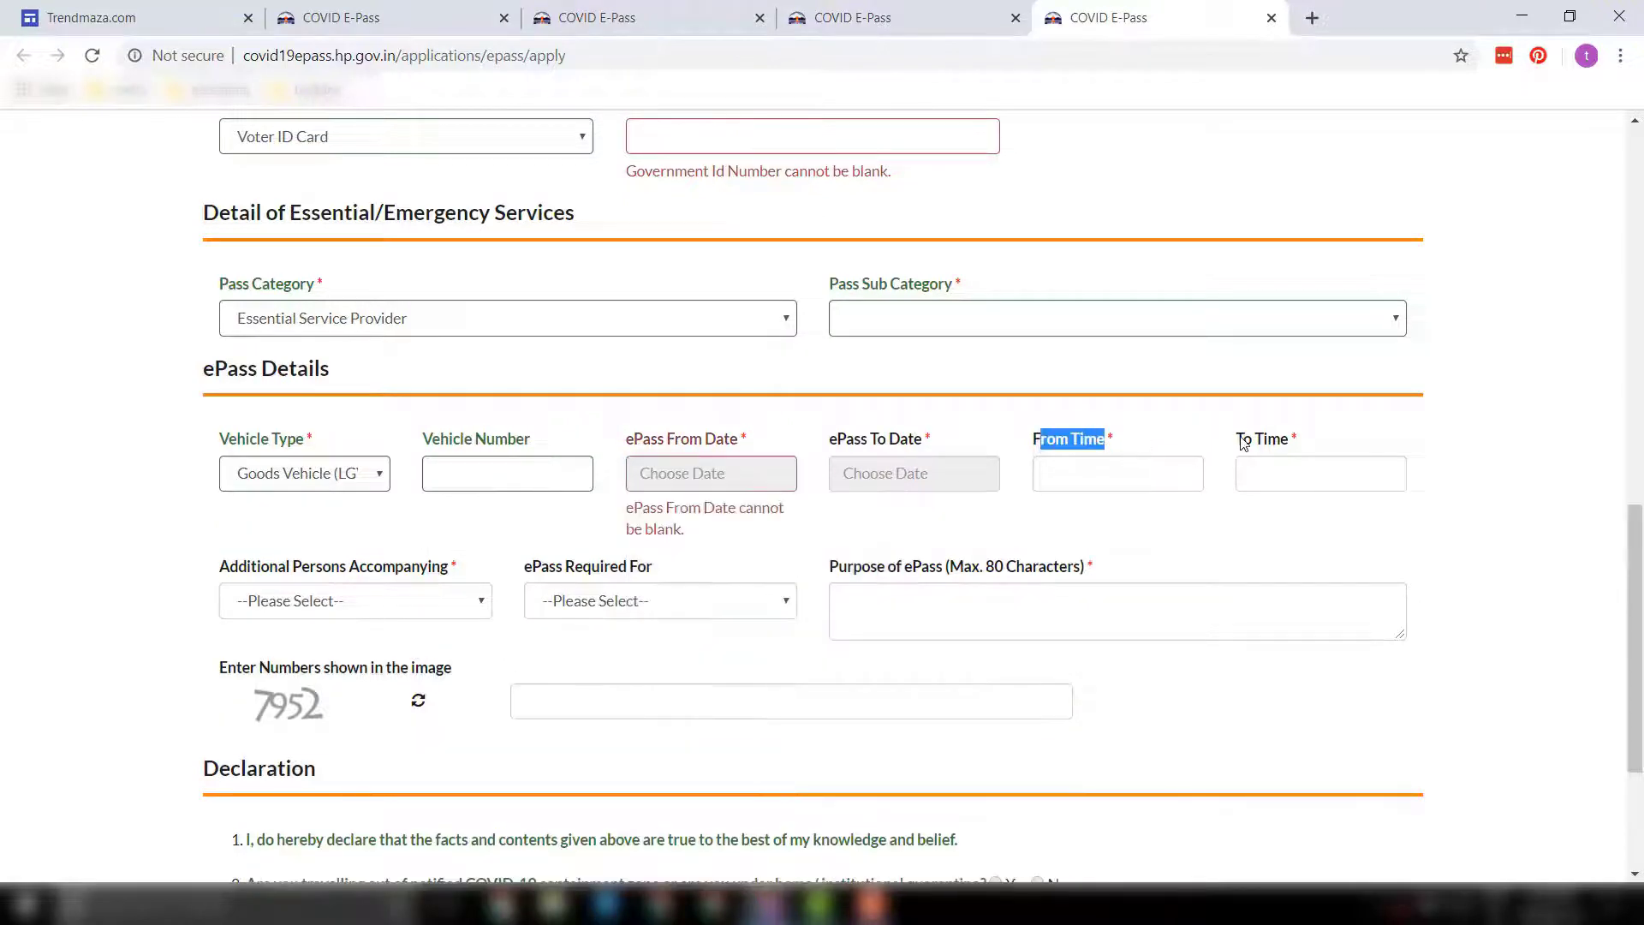
{"action": "left_click_drag", "start_coordinate": [1241, 439], "coordinate": [1297, 452]}
{"action": "left_click", "coordinate": [1298, 451]}
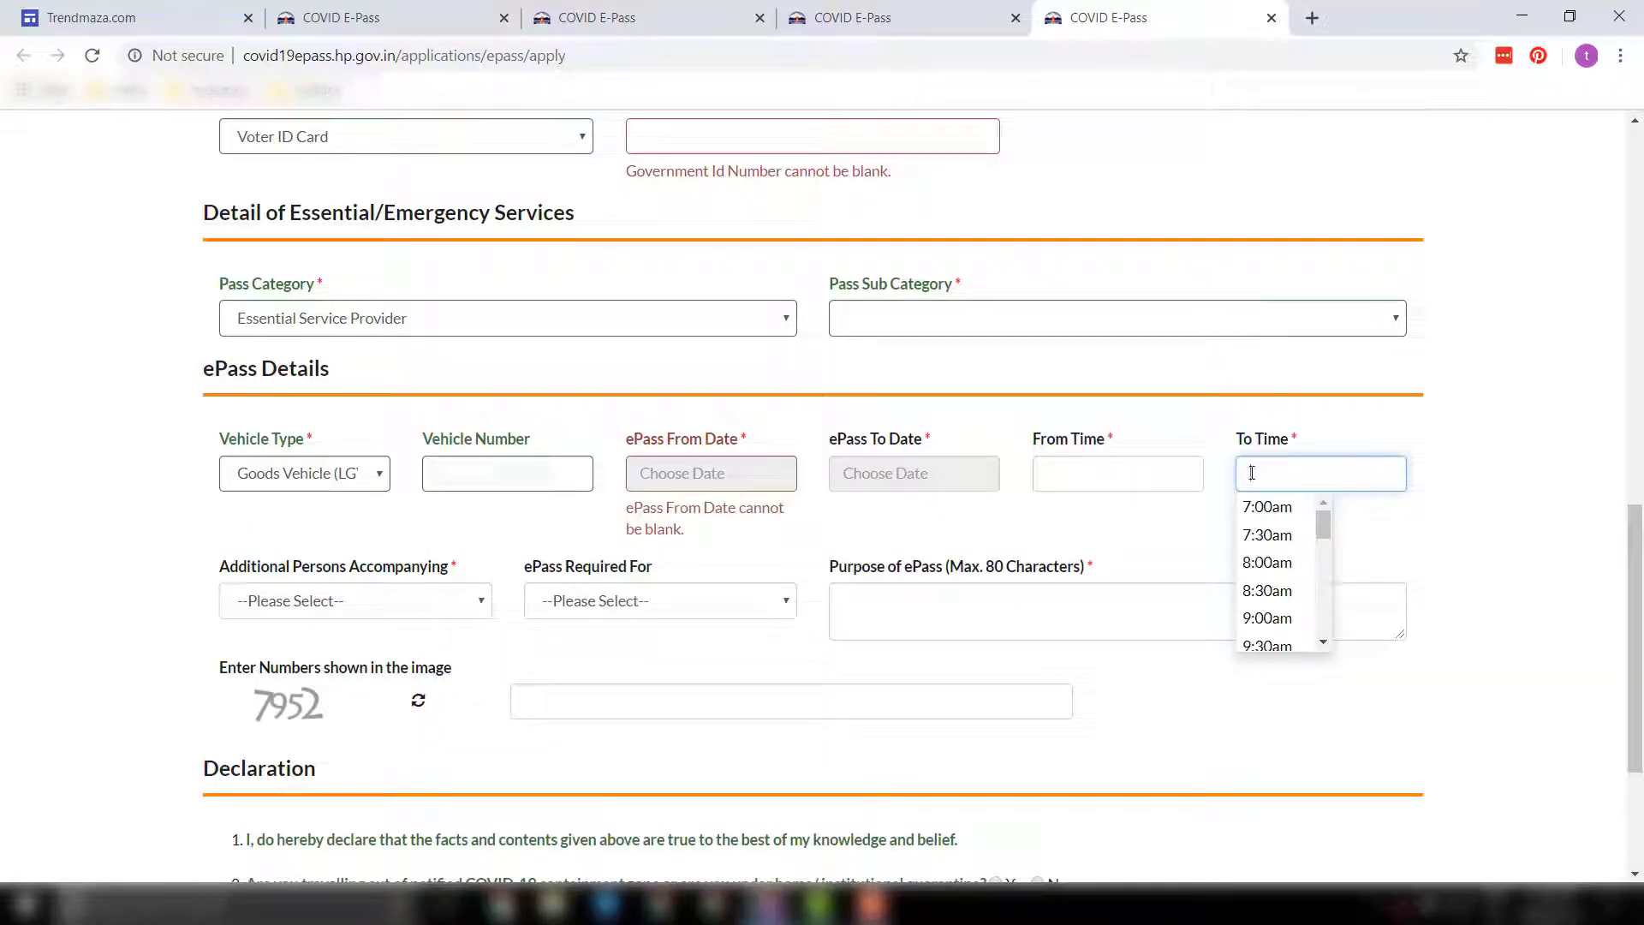
{"action": "left_click", "coordinate": [1057, 541]}
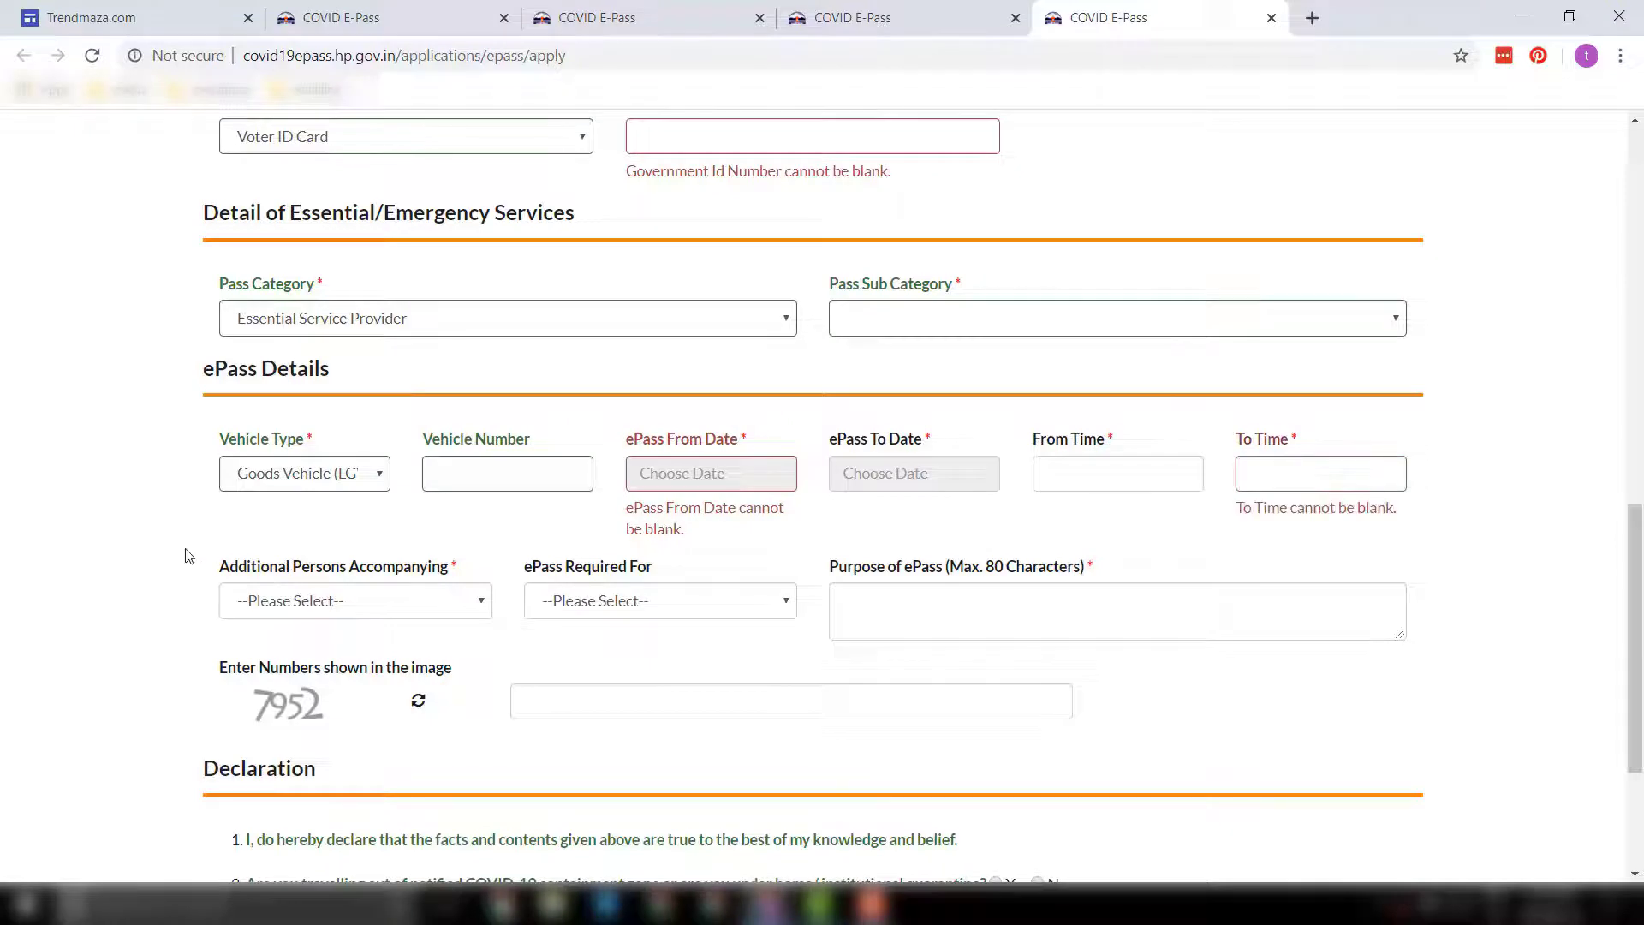
Step: Set Additional Persons Accompanying to 1 in ePass Details
{"action": "scroll", "coordinate": [172, 543], "scroll_direction": "down", "scroll_amount": 2}
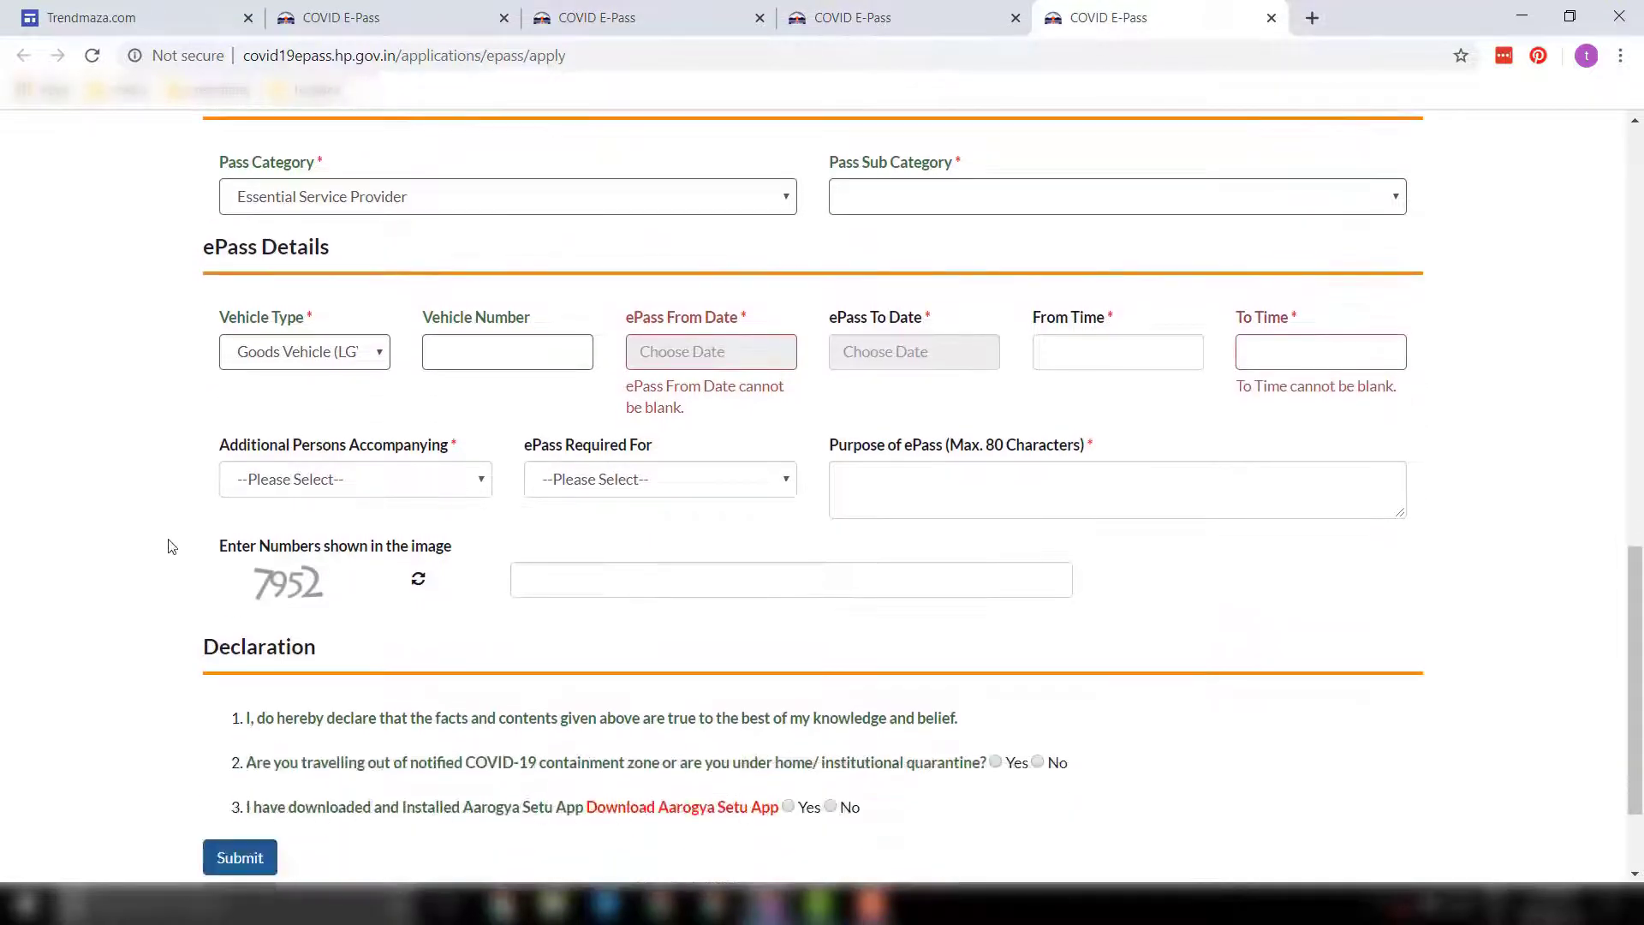
{"action": "left_click", "coordinate": [277, 483]}
{"action": "left_click", "coordinate": [262, 484]}
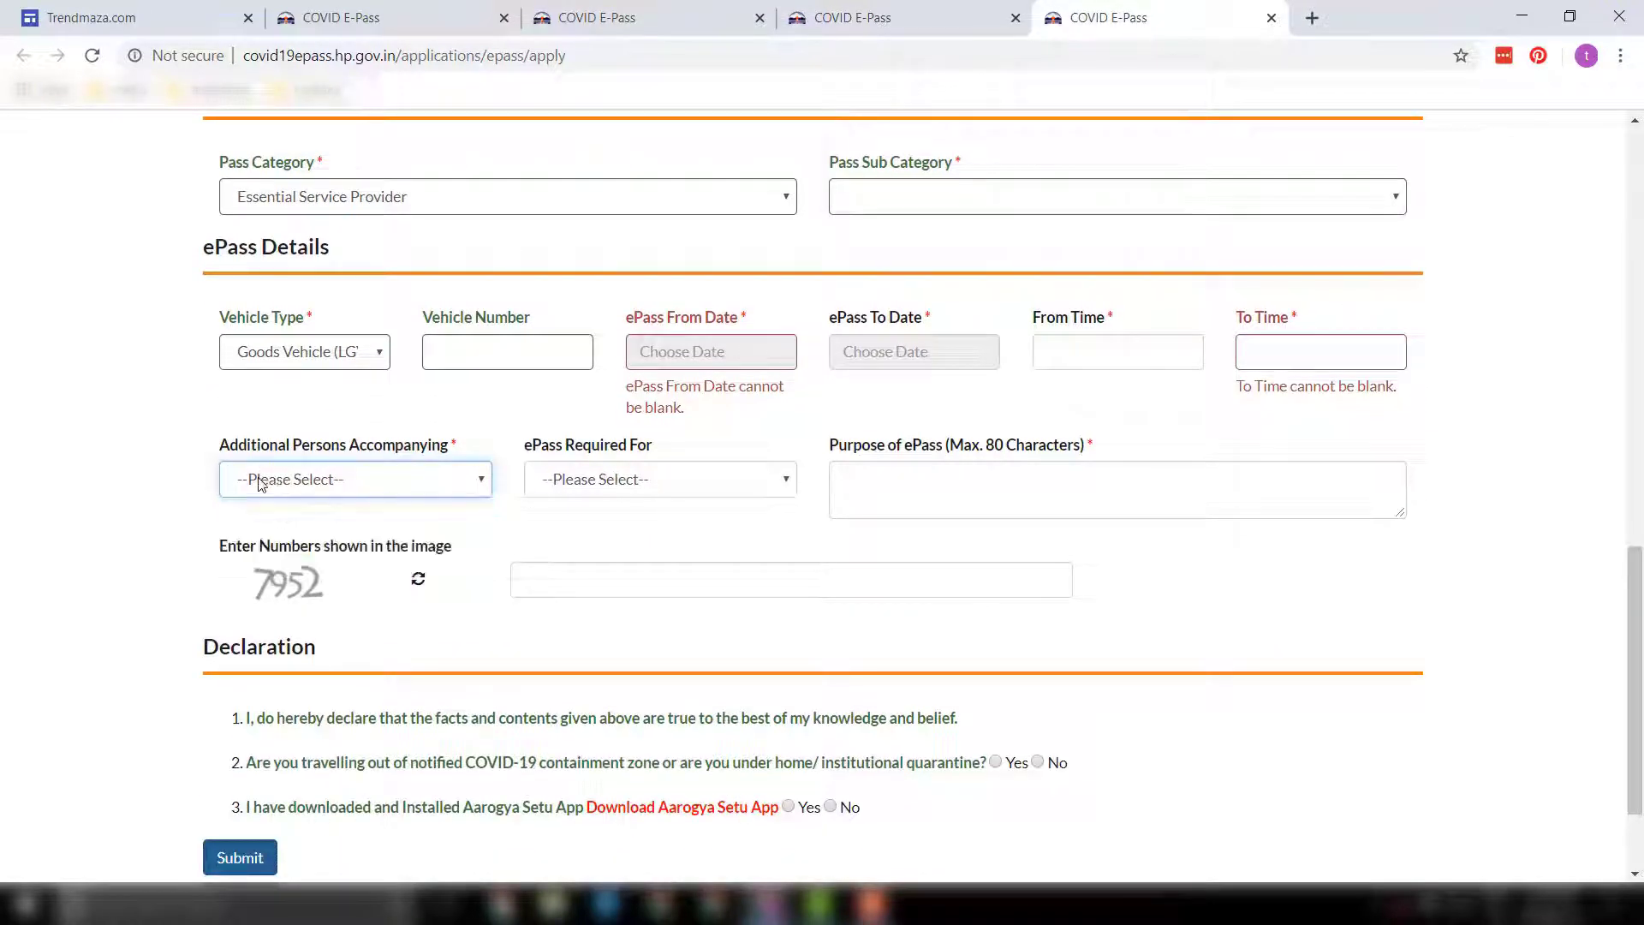
{"action": "left_click", "coordinate": [262, 483]}
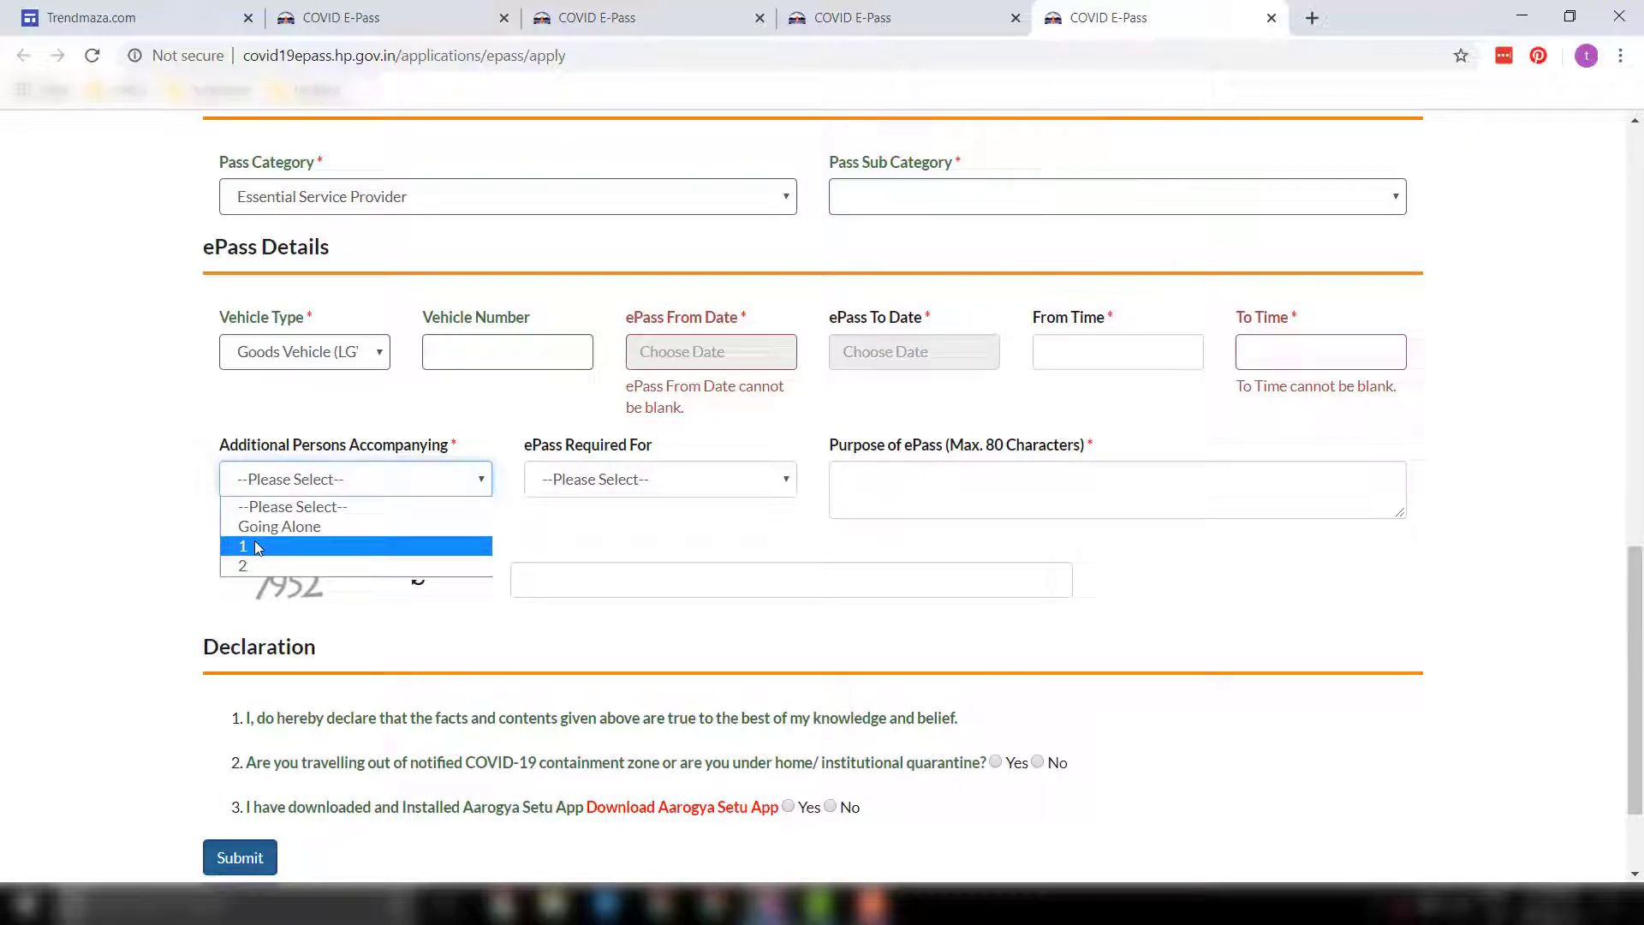
{"action": "left_click", "coordinate": [262, 548]}
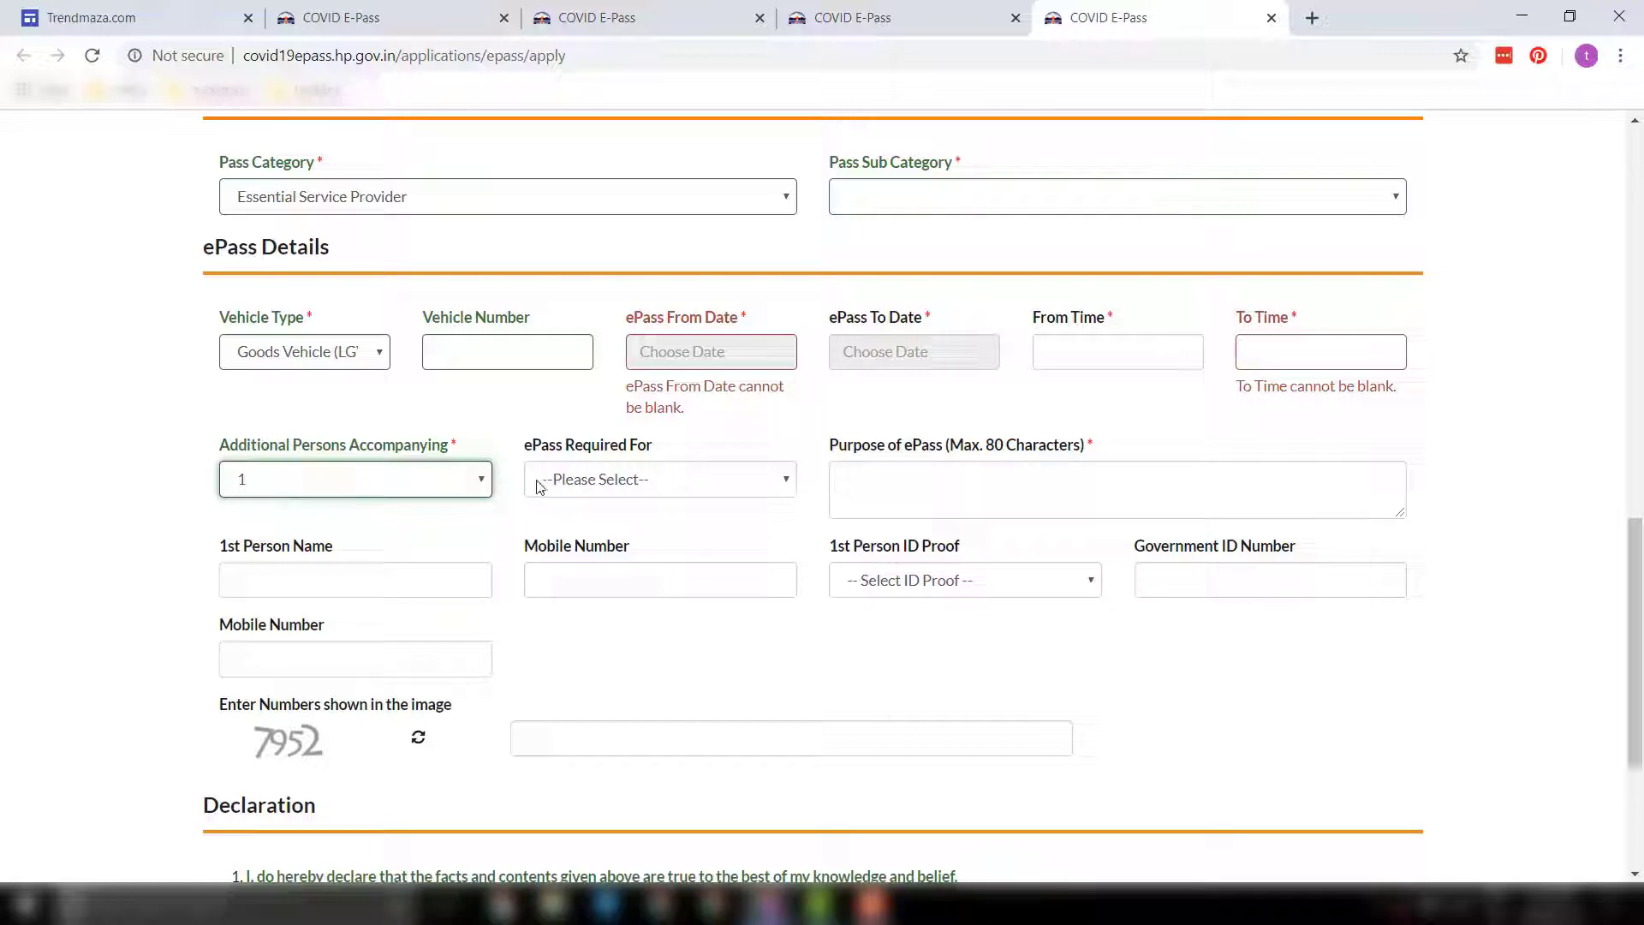
Step: Set ePass Required For to Round Trip
{"action": "left_click", "coordinate": [579, 493]}
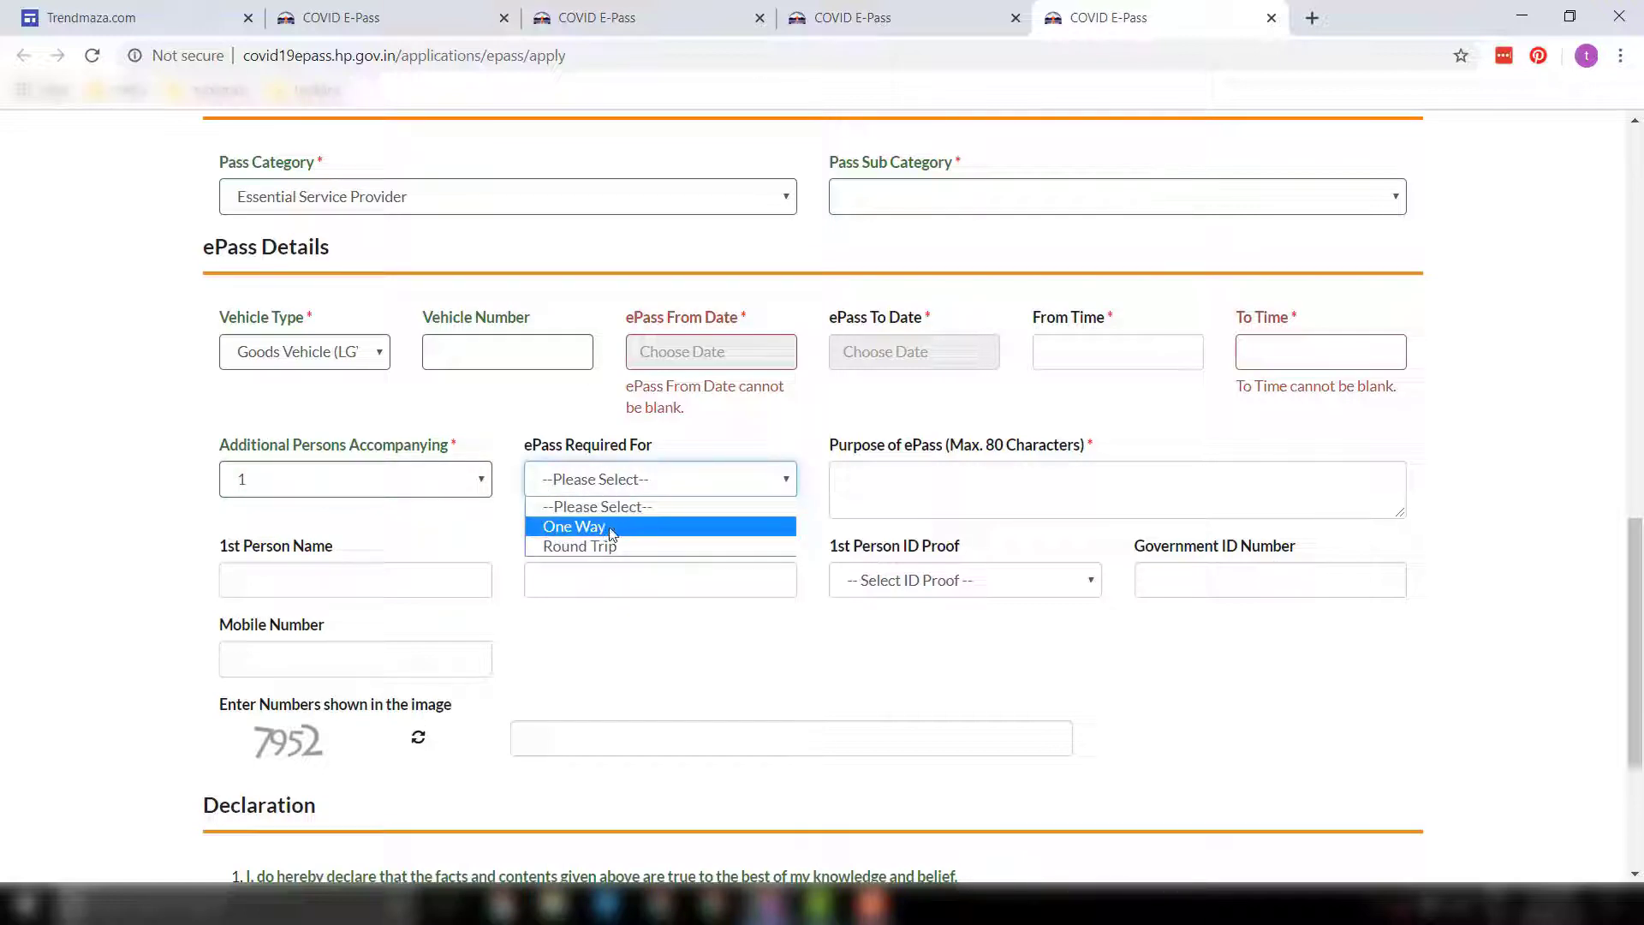
{"action": "left_click", "coordinate": [611, 529]}
{"action": "left_click", "coordinate": [606, 481]}
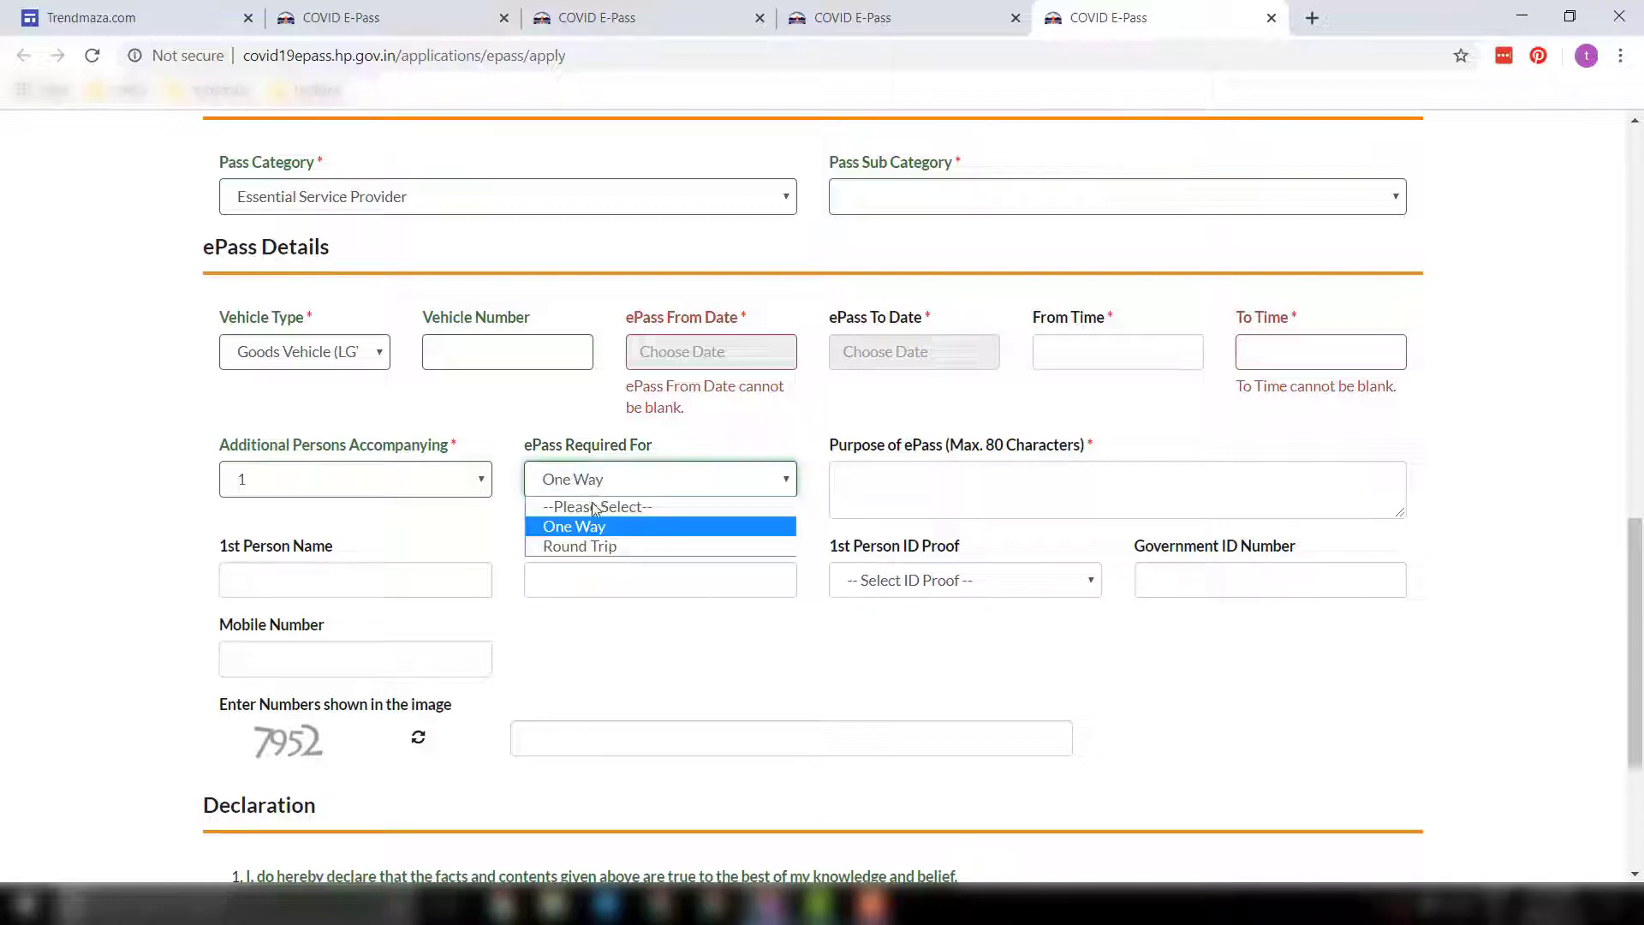
{"action": "left_click", "coordinate": [600, 546]}
{"action": "left_click", "coordinate": [770, 517]}
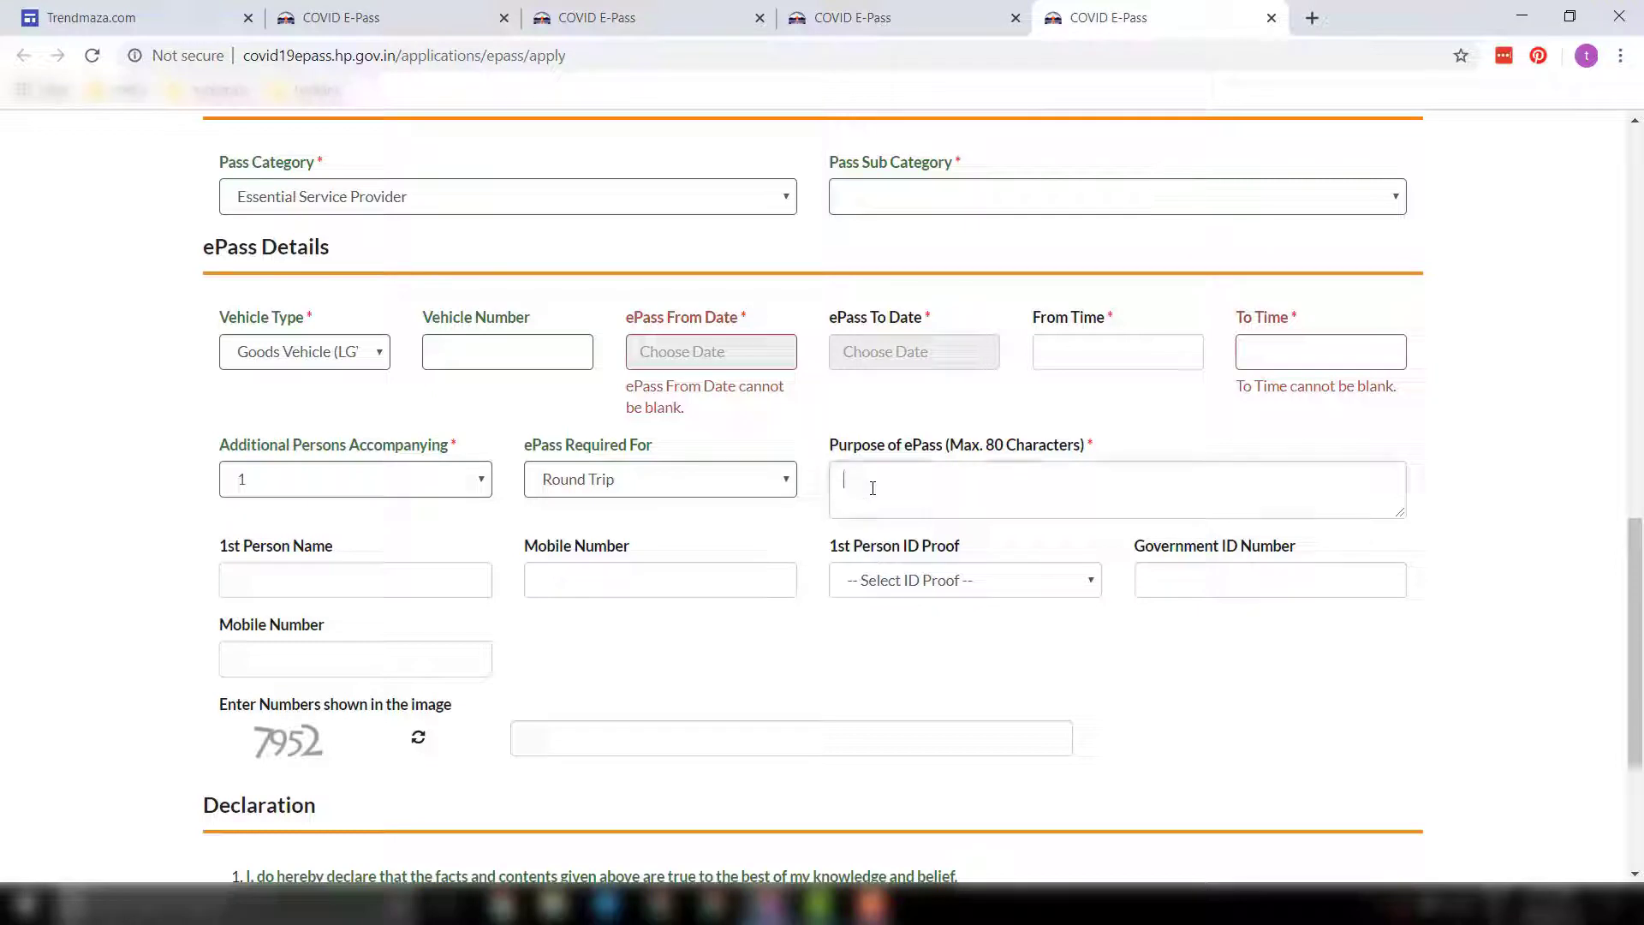
Step: Check the Purpose of ePass field, leaving it blank
{"action": "left_click", "coordinate": [850, 474]}
{"action": "left_click_drag", "start_coordinate": [832, 448], "coordinate": [948, 452]}
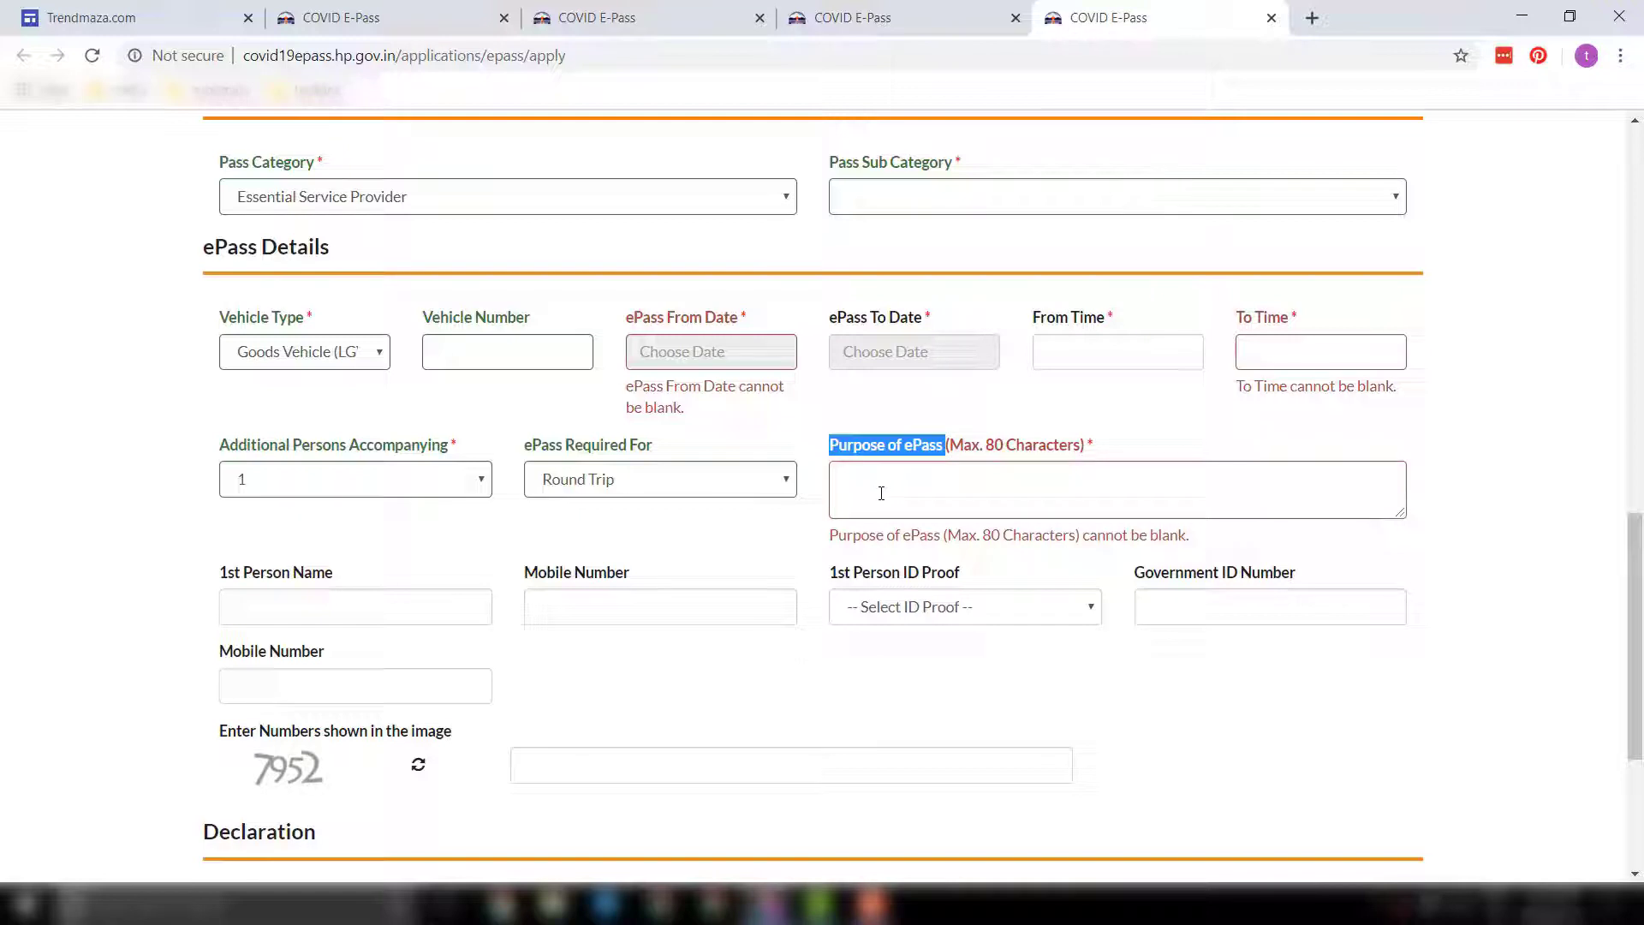
{"action": "left_click", "coordinate": [852, 497]}
{"action": "left_click", "coordinate": [792, 541]}
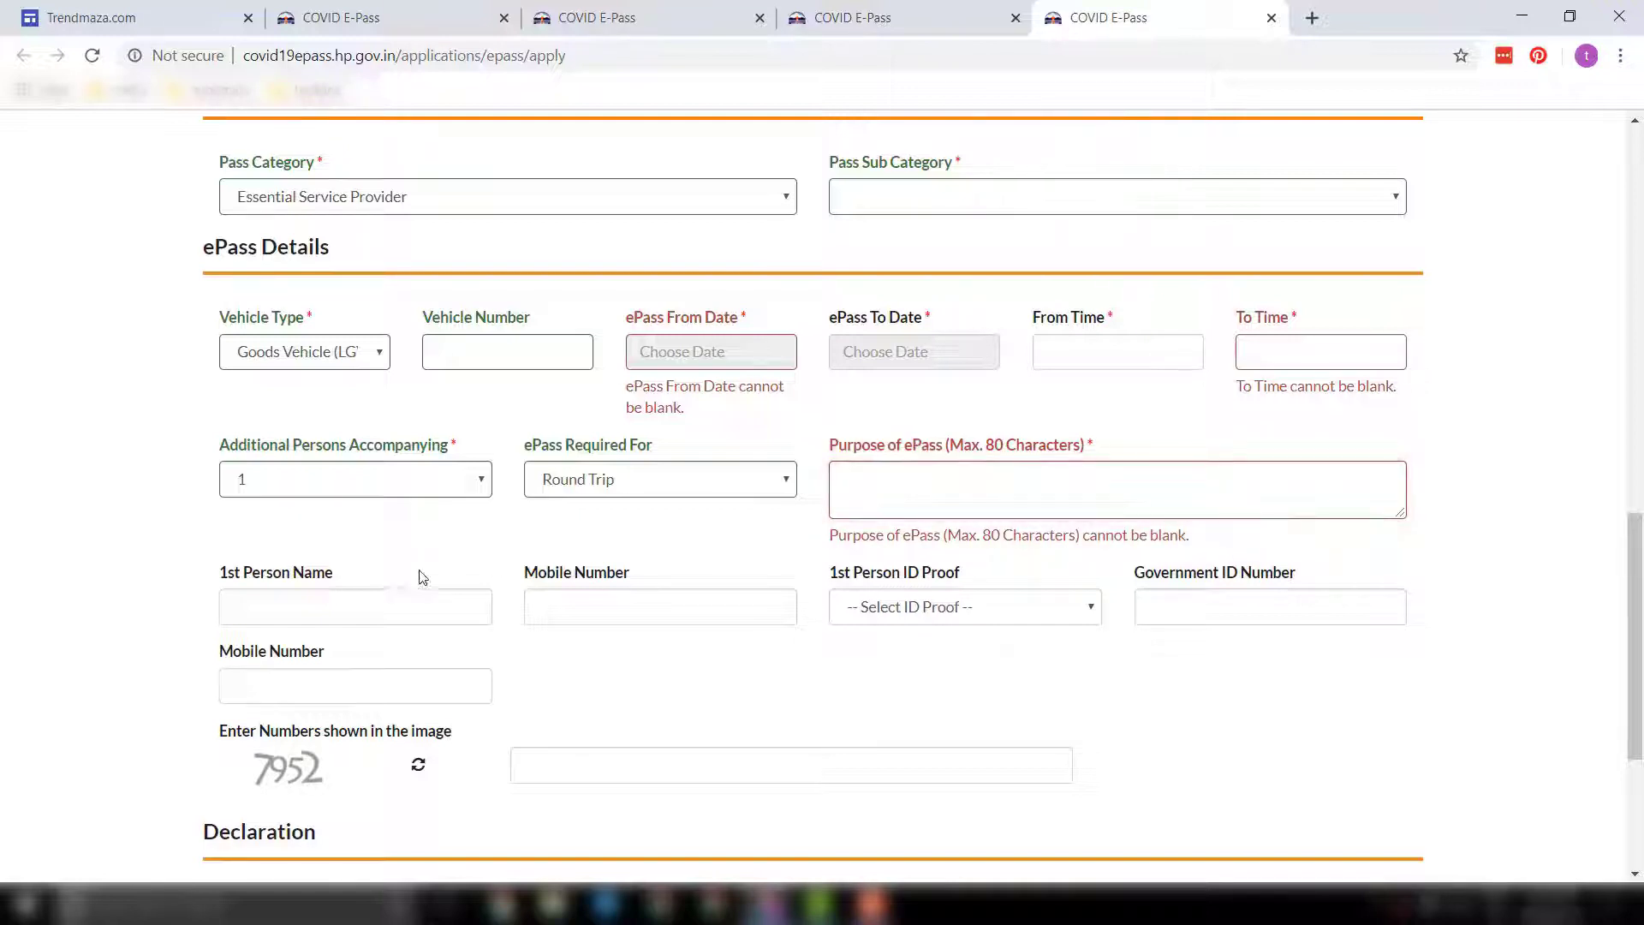
Step: Set the 1st Person ID Proof to Driving License and go through the accompanying person's name, Government ID Number and Mobile Number fields
{"action": "left_click", "coordinate": [252, 605]}
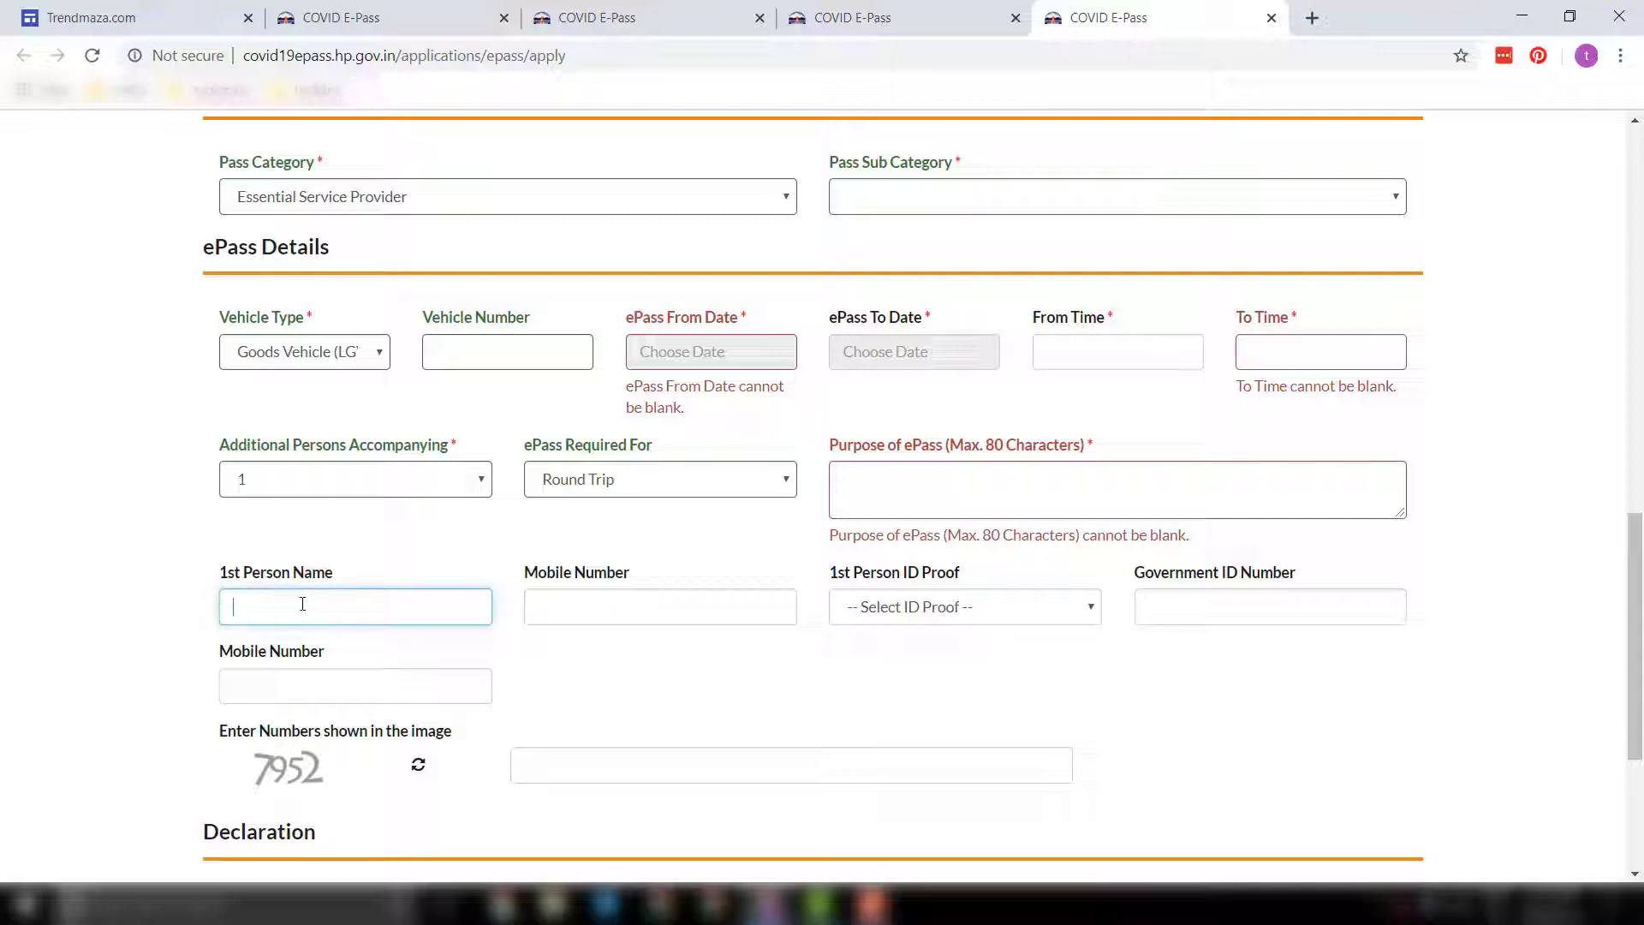
{"action": "left_click", "coordinate": [874, 612]}
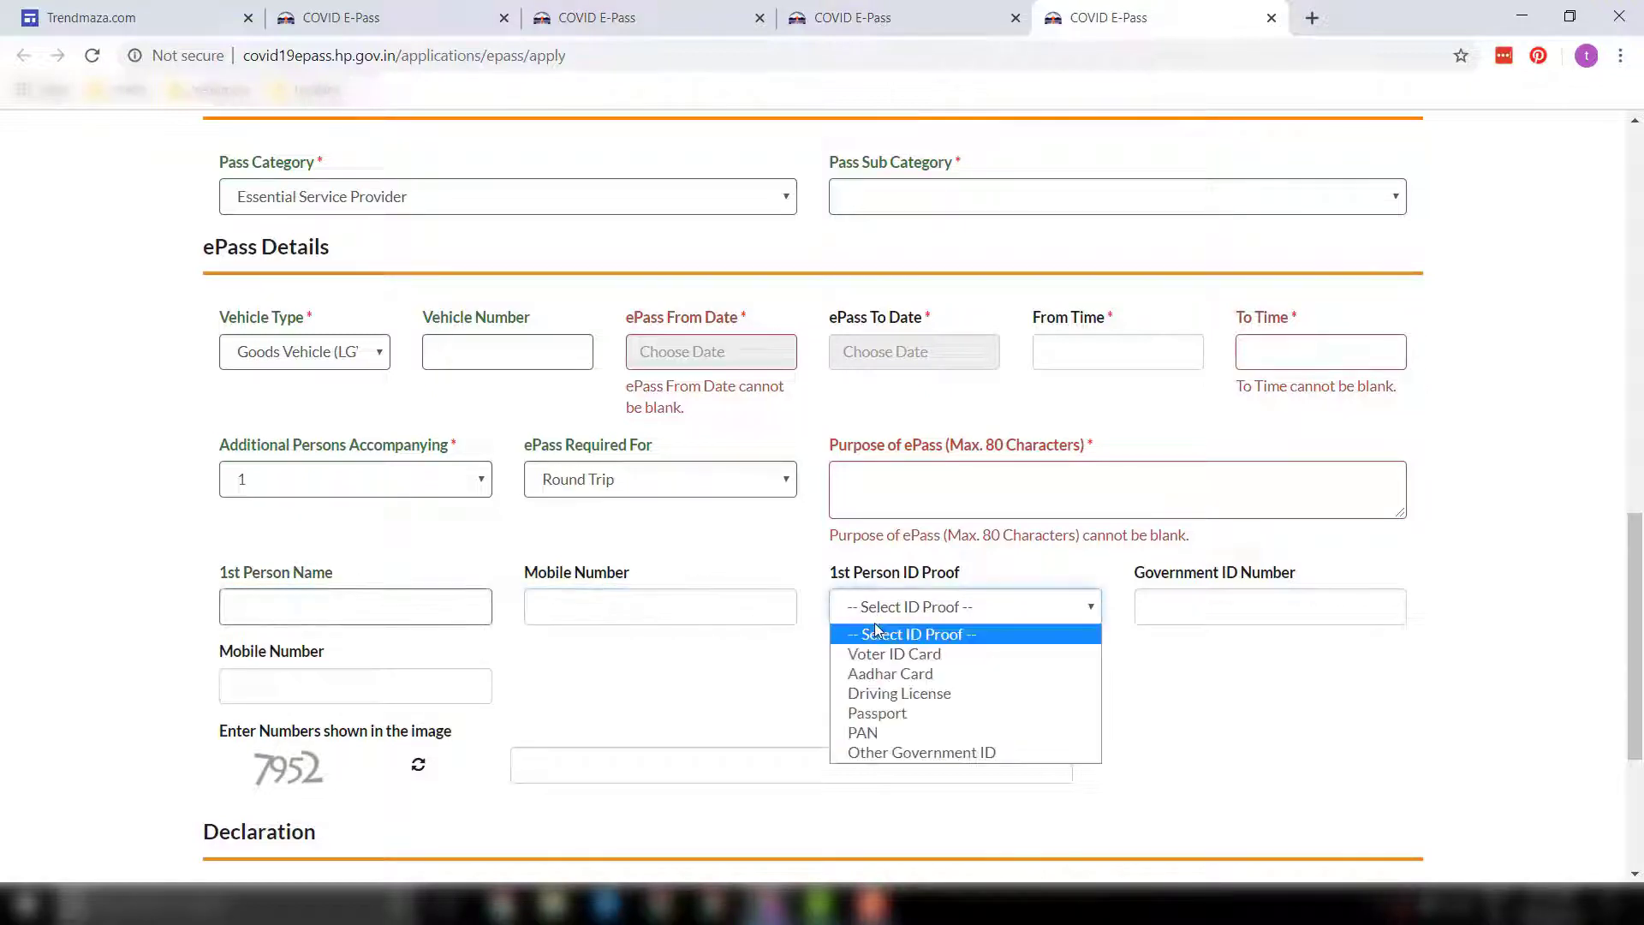
{"action": "left_click", "coordinate": [948, 692]}
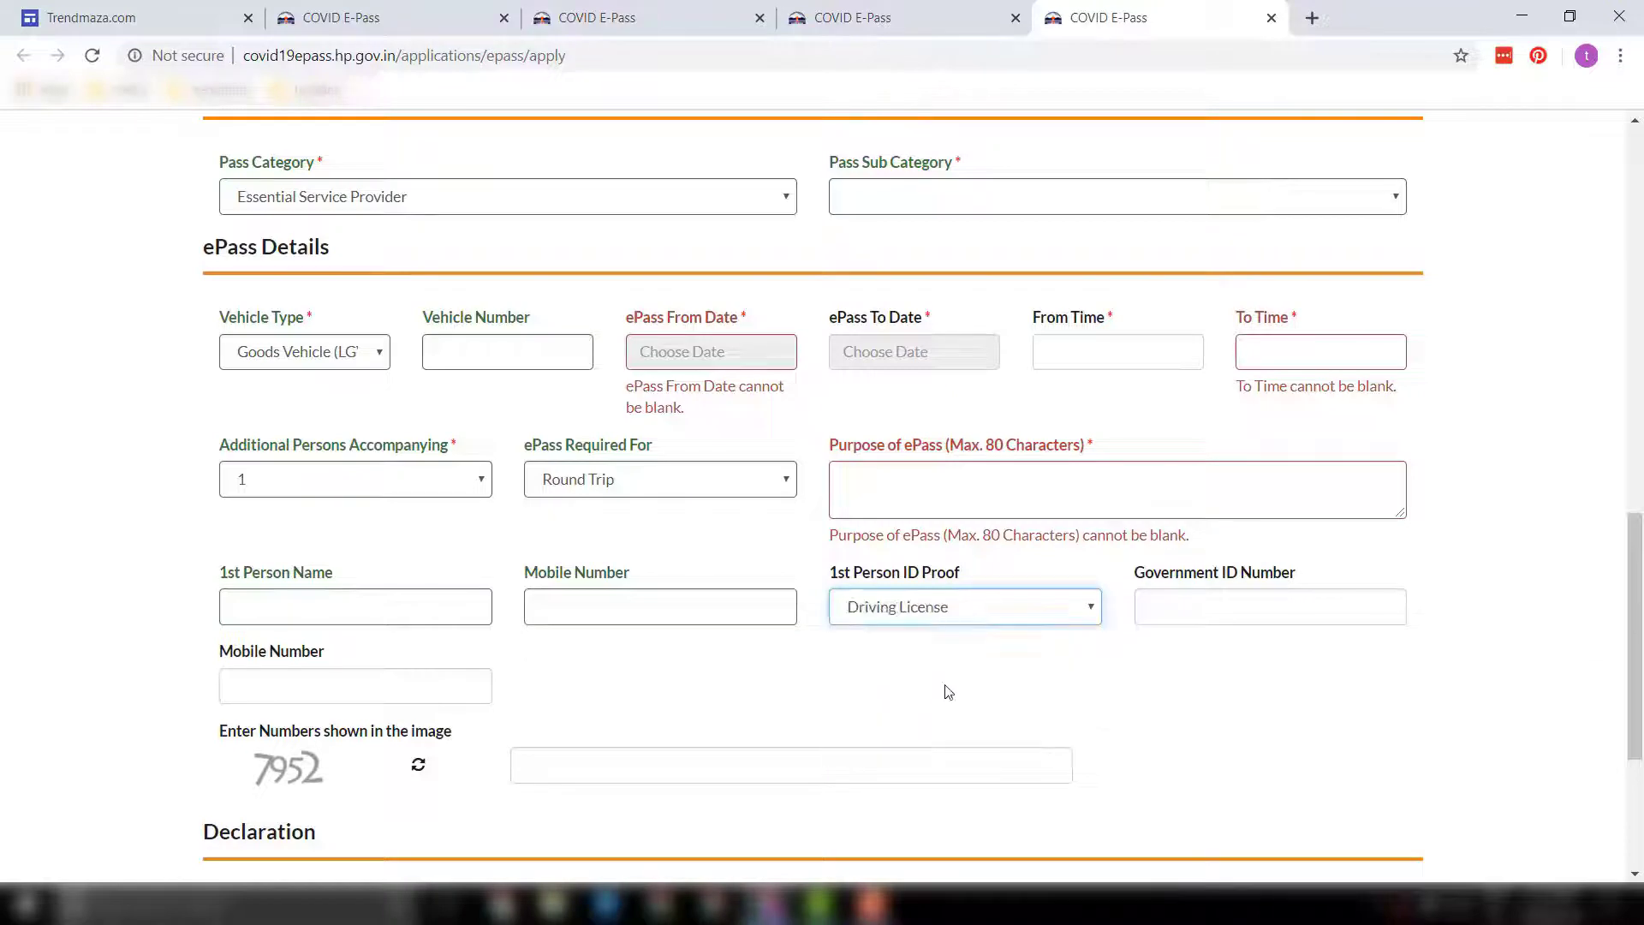
{"action": "left_click", "coordinate": [1183, 611]}
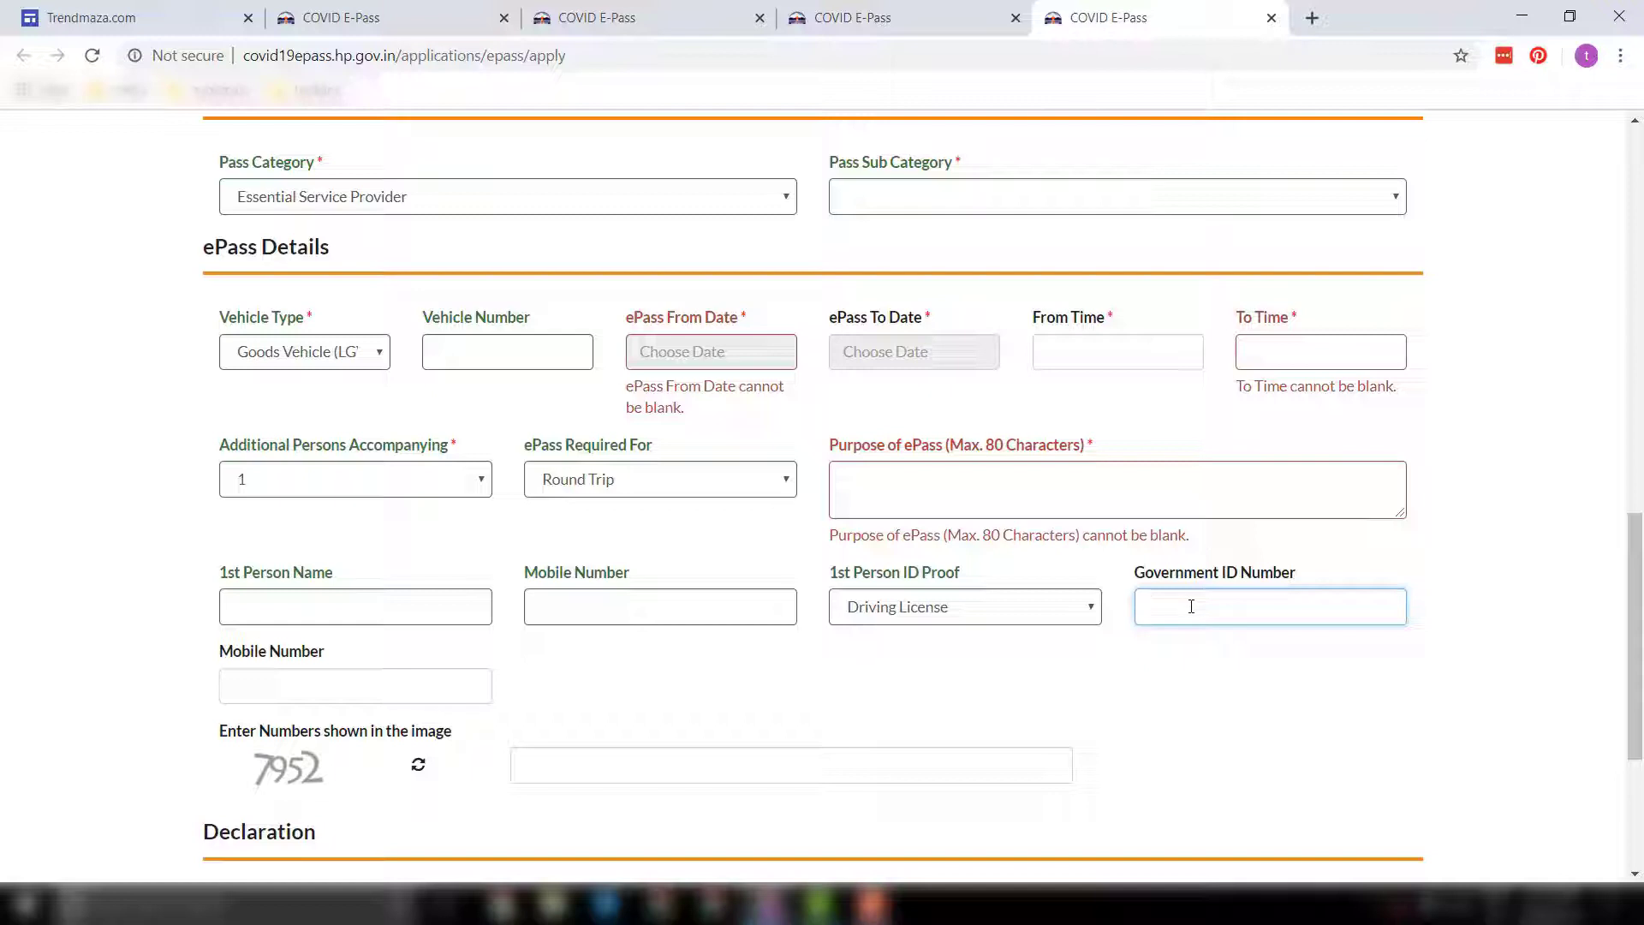
{"action": "double_click", "coordinate": [1167, 579]}
{"action": "left_click", "coordinate": [1228, 600]}
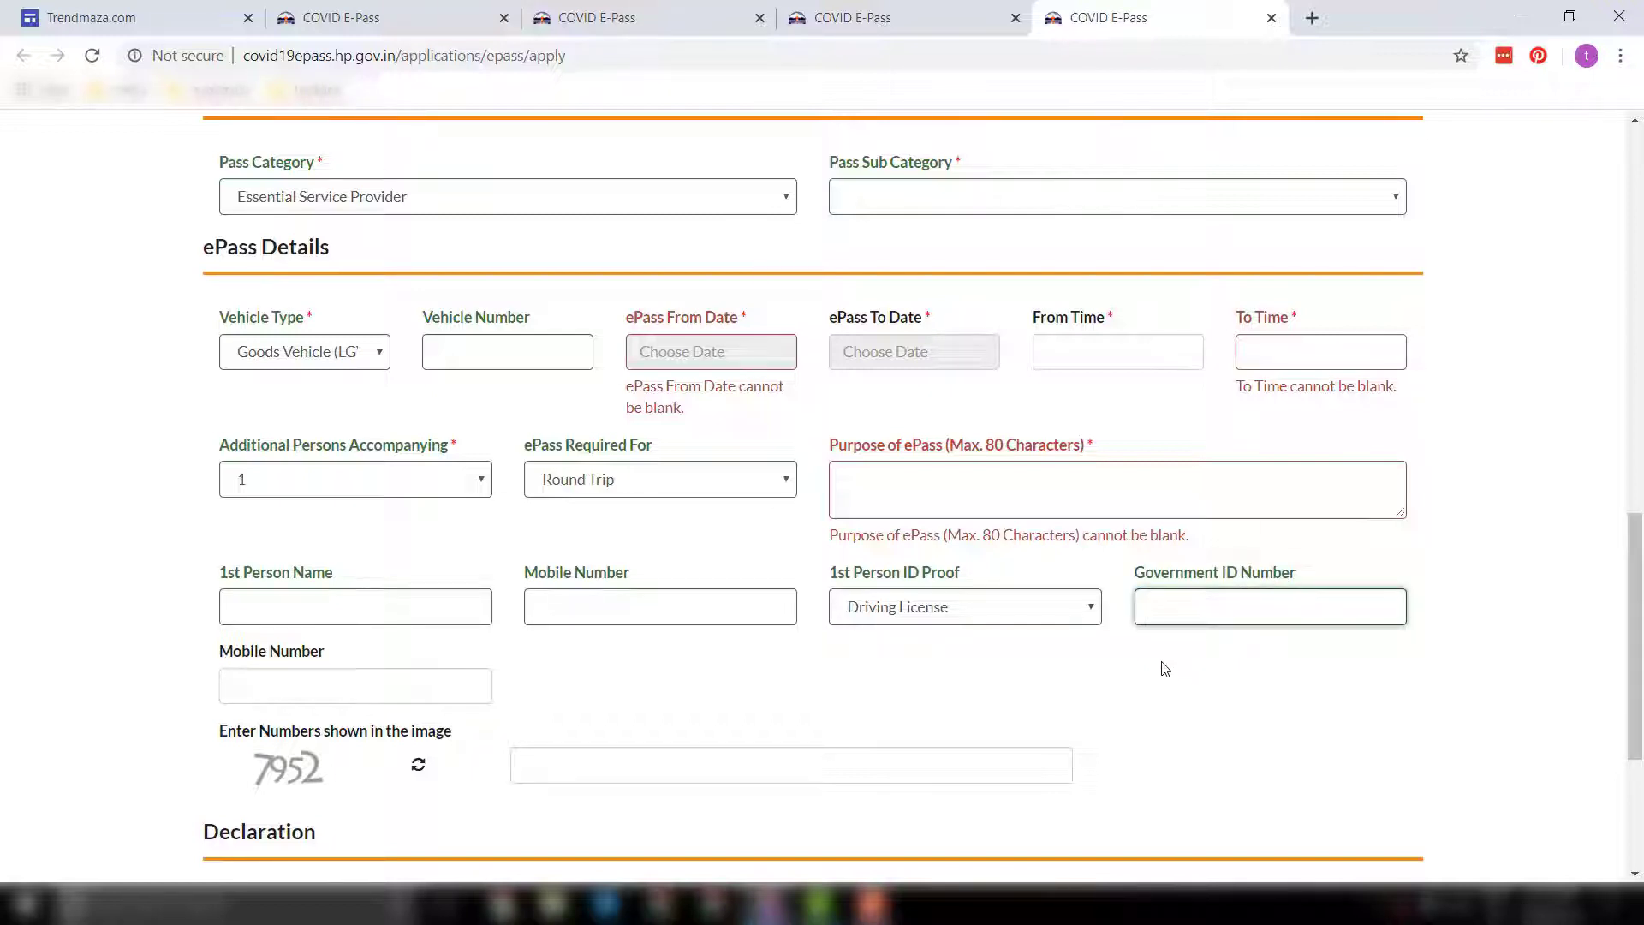
{"action": "left_click", "coordinate": [283, 690]}
{"action": "middle_click", "coordinate": [633, 697]}
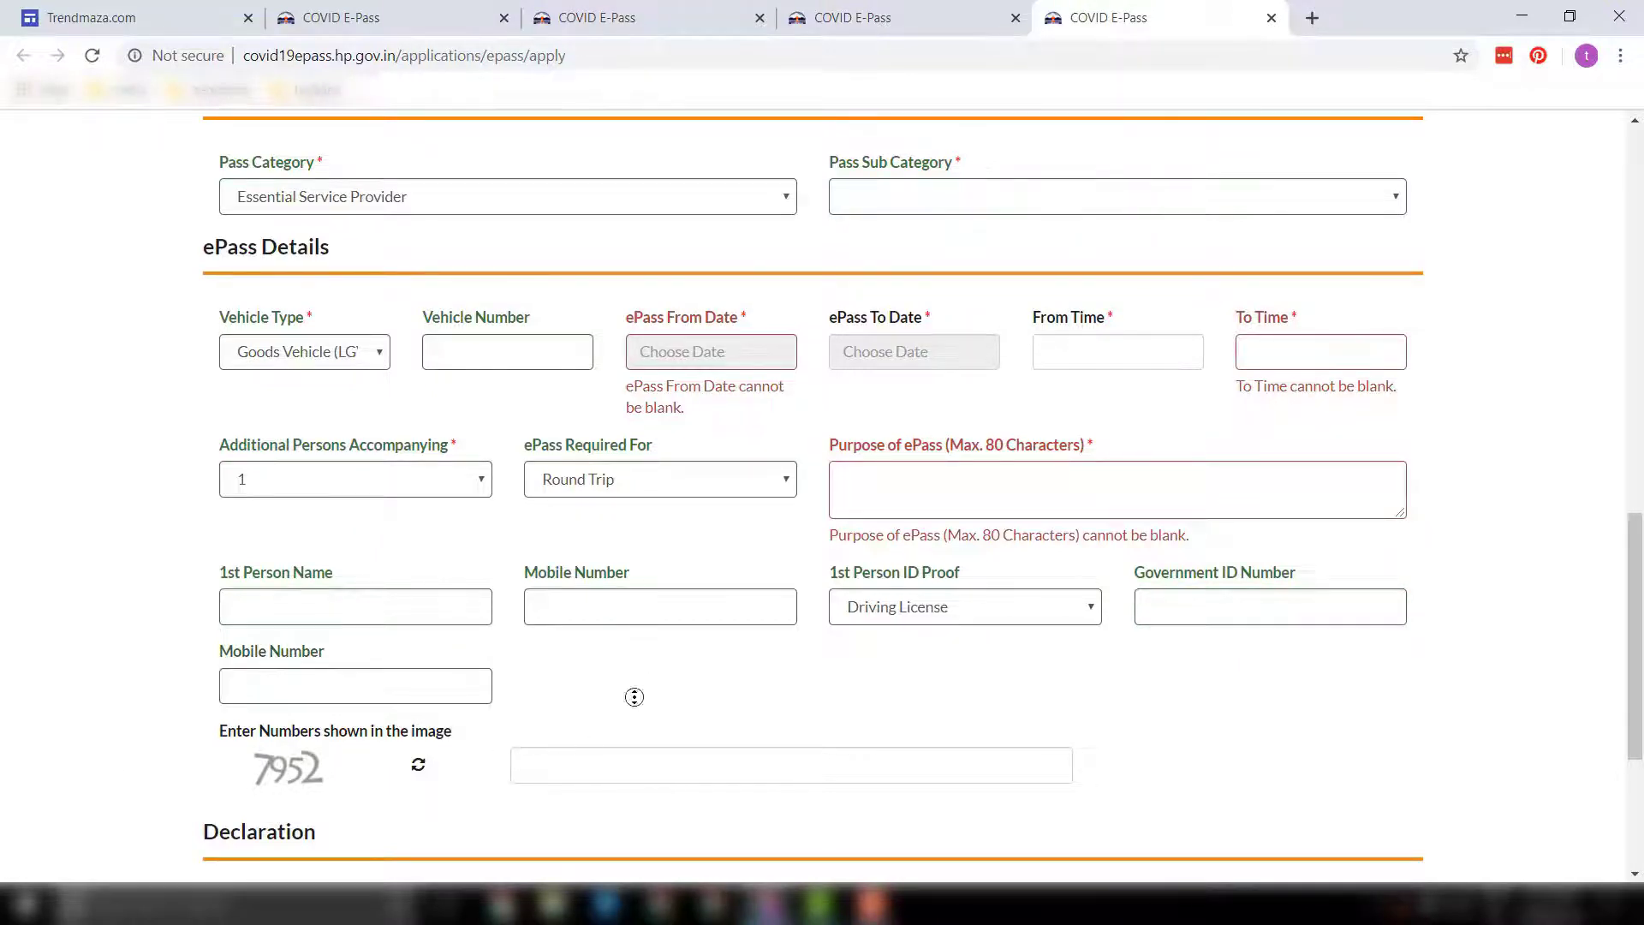
Step: Check the image-number verification and its entry field above the Declaration, leaving the field blank
{"action": "scroll", "coordinate": [634, 697], "scroll_direction": "down", "scroll_amount": 2}
{"action": "left_click", "coordinate": [555, 594]}
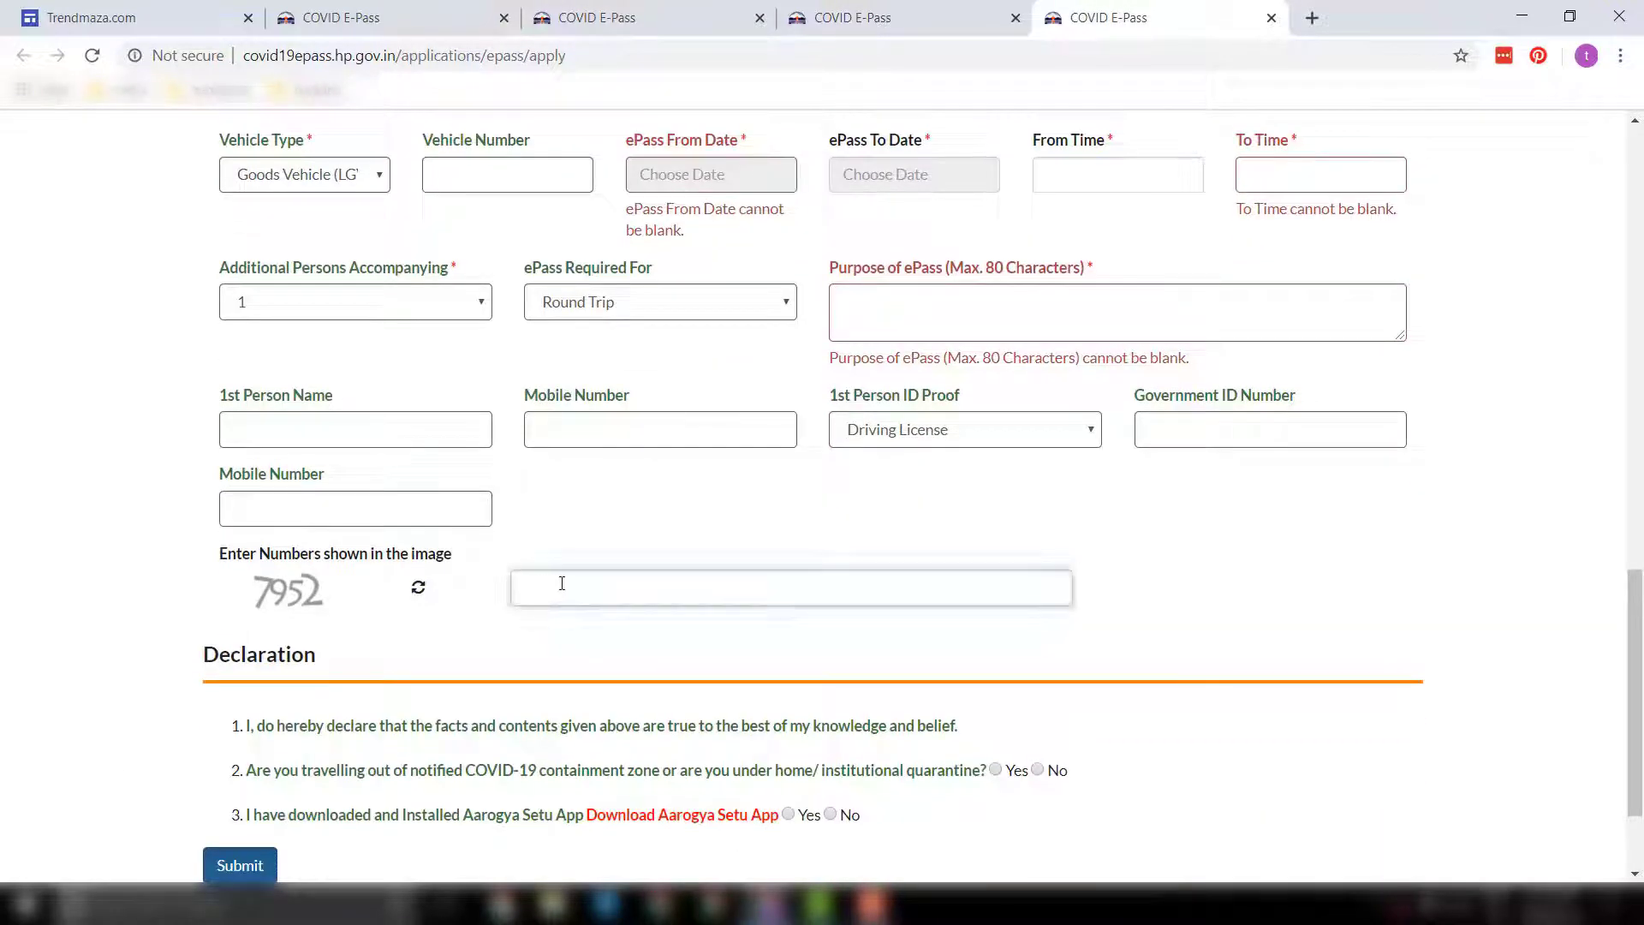
{"action": "left_click", "coordinate": [661, 587]}
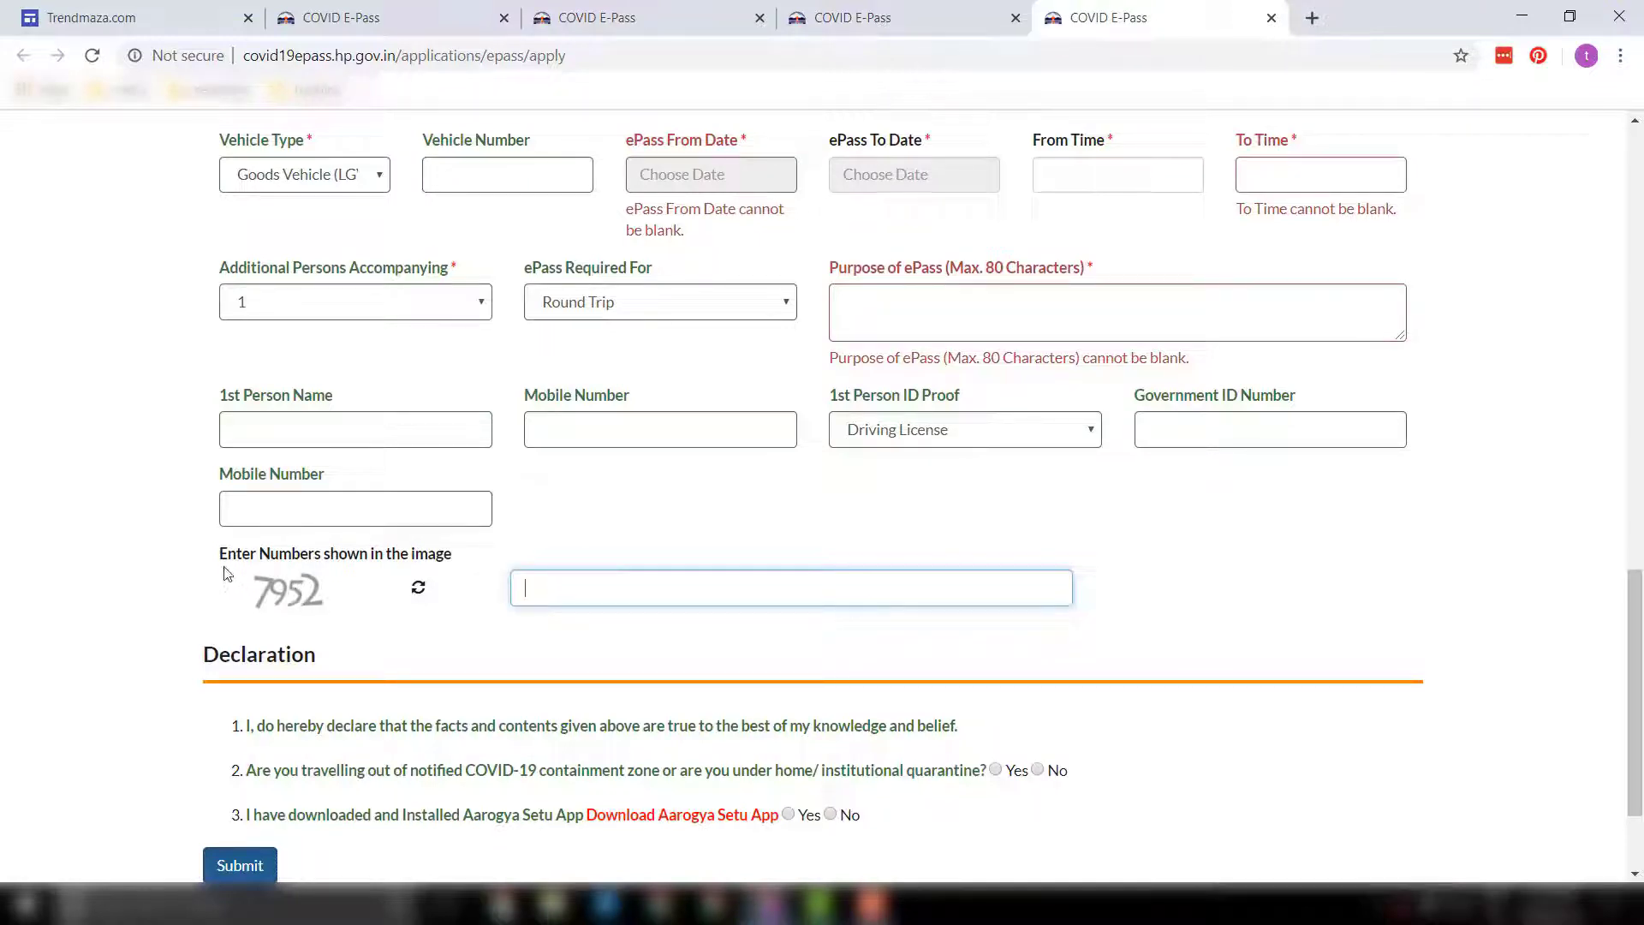
{"action": "left_click_drag", "start_coordinate": [214, 552], "coordinate": [405, 635]}
{"action": "left_click", "coordinate": [454, 661]}
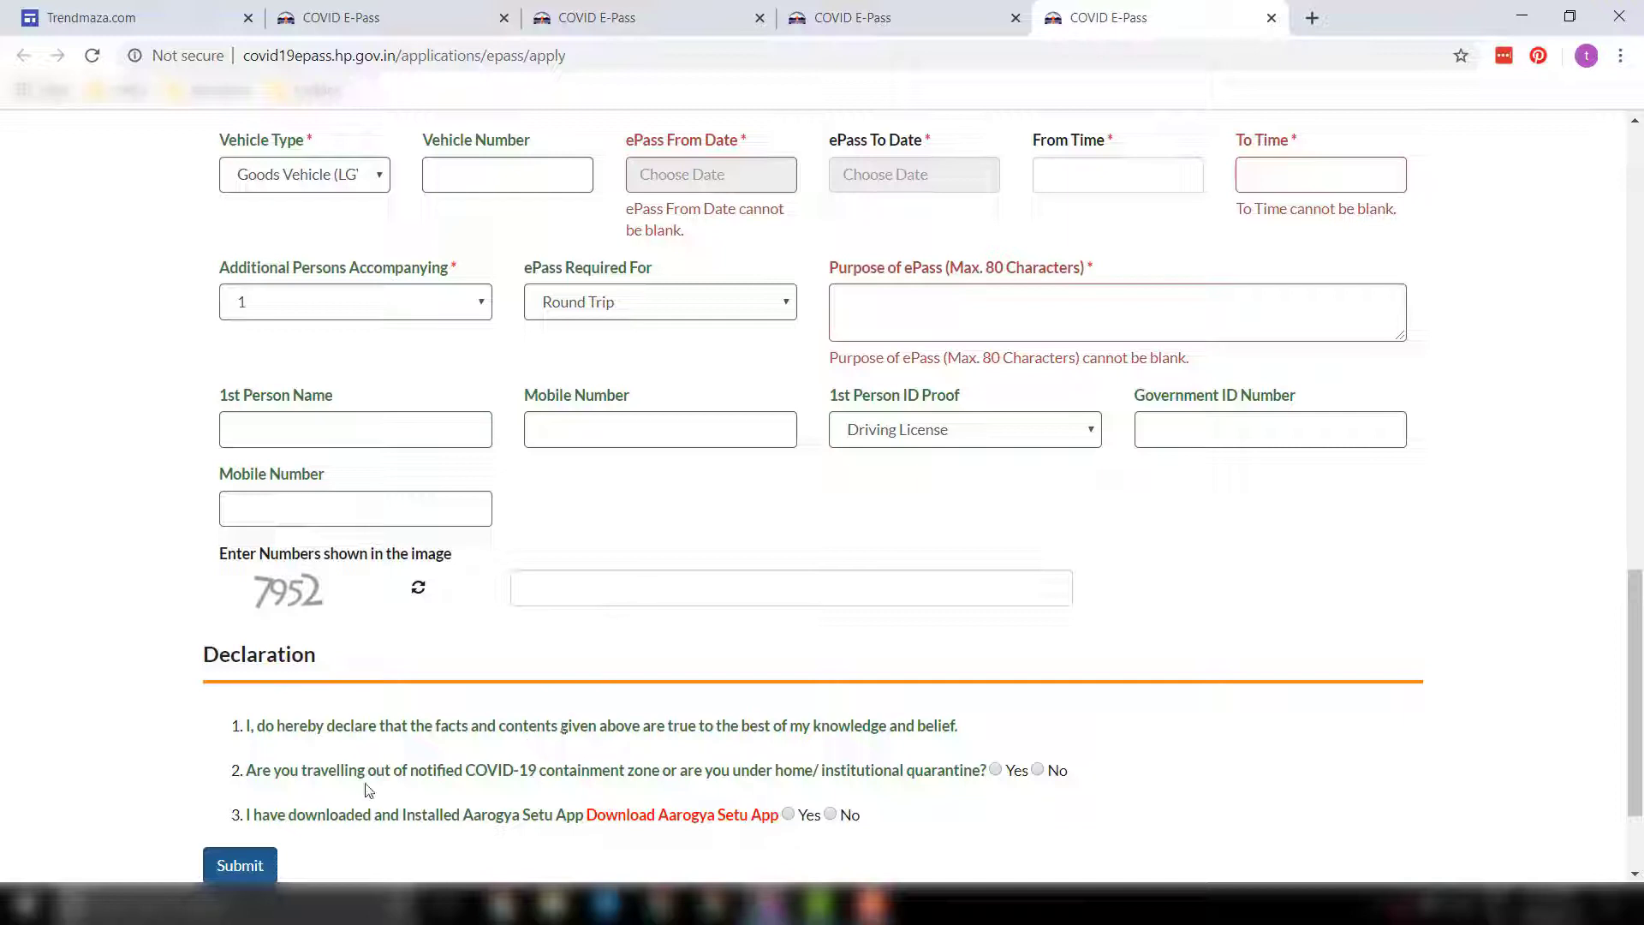
Step: Answer No to both the containment zone/quarantine question and the Aarogya Setu app question in the Declaration
{"action": "scroll", "coordinate": [69, 511], "scroll_direction": "down", "scroll_amount": 2}
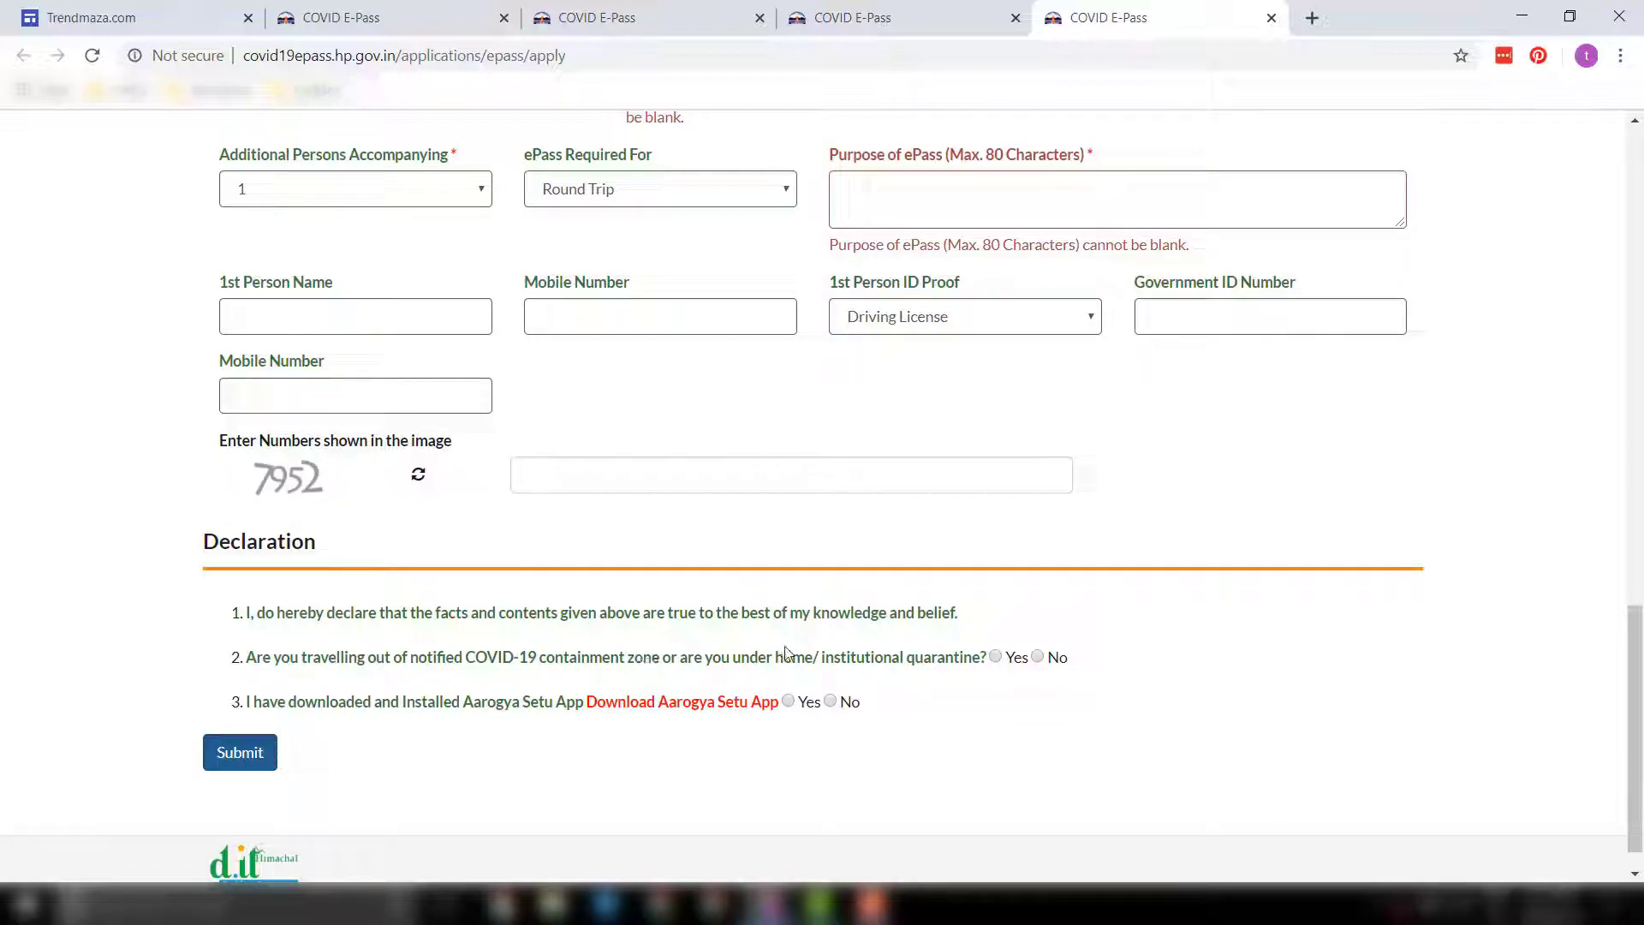
{"action": "left_click", "coordinate": [996, 657]}
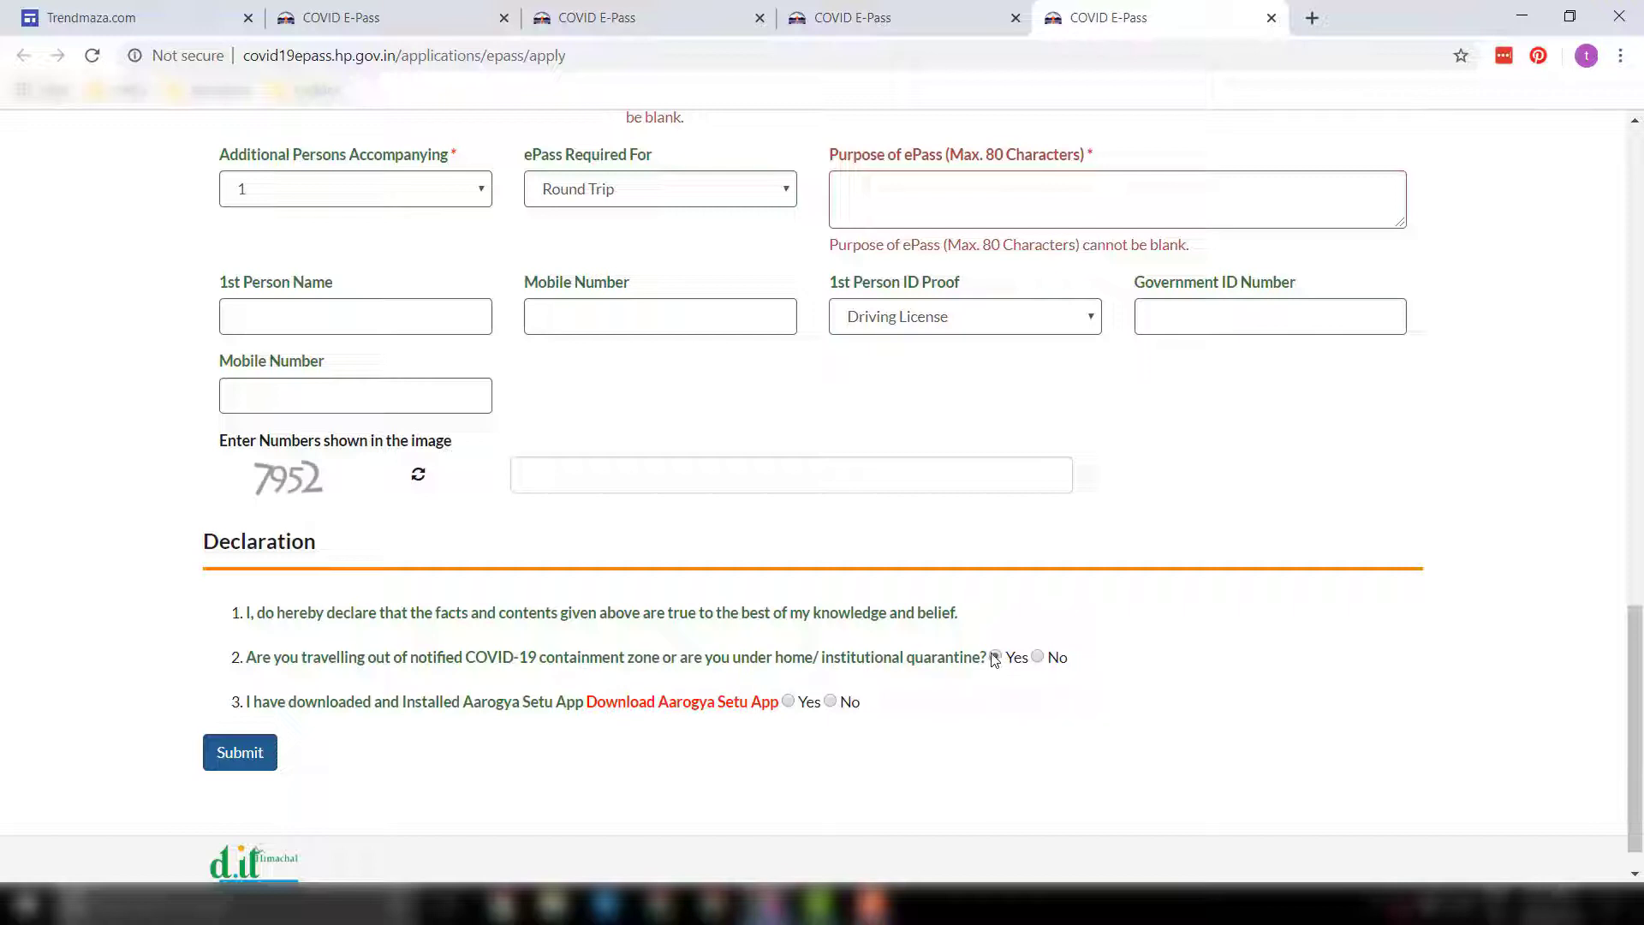
{"action": "left_click", "coordinate": [1038, 658]}
{"action": "left_click", "coordinate": [831, 703]}
{"action": "left_click", "coordinate": [240, 758]}
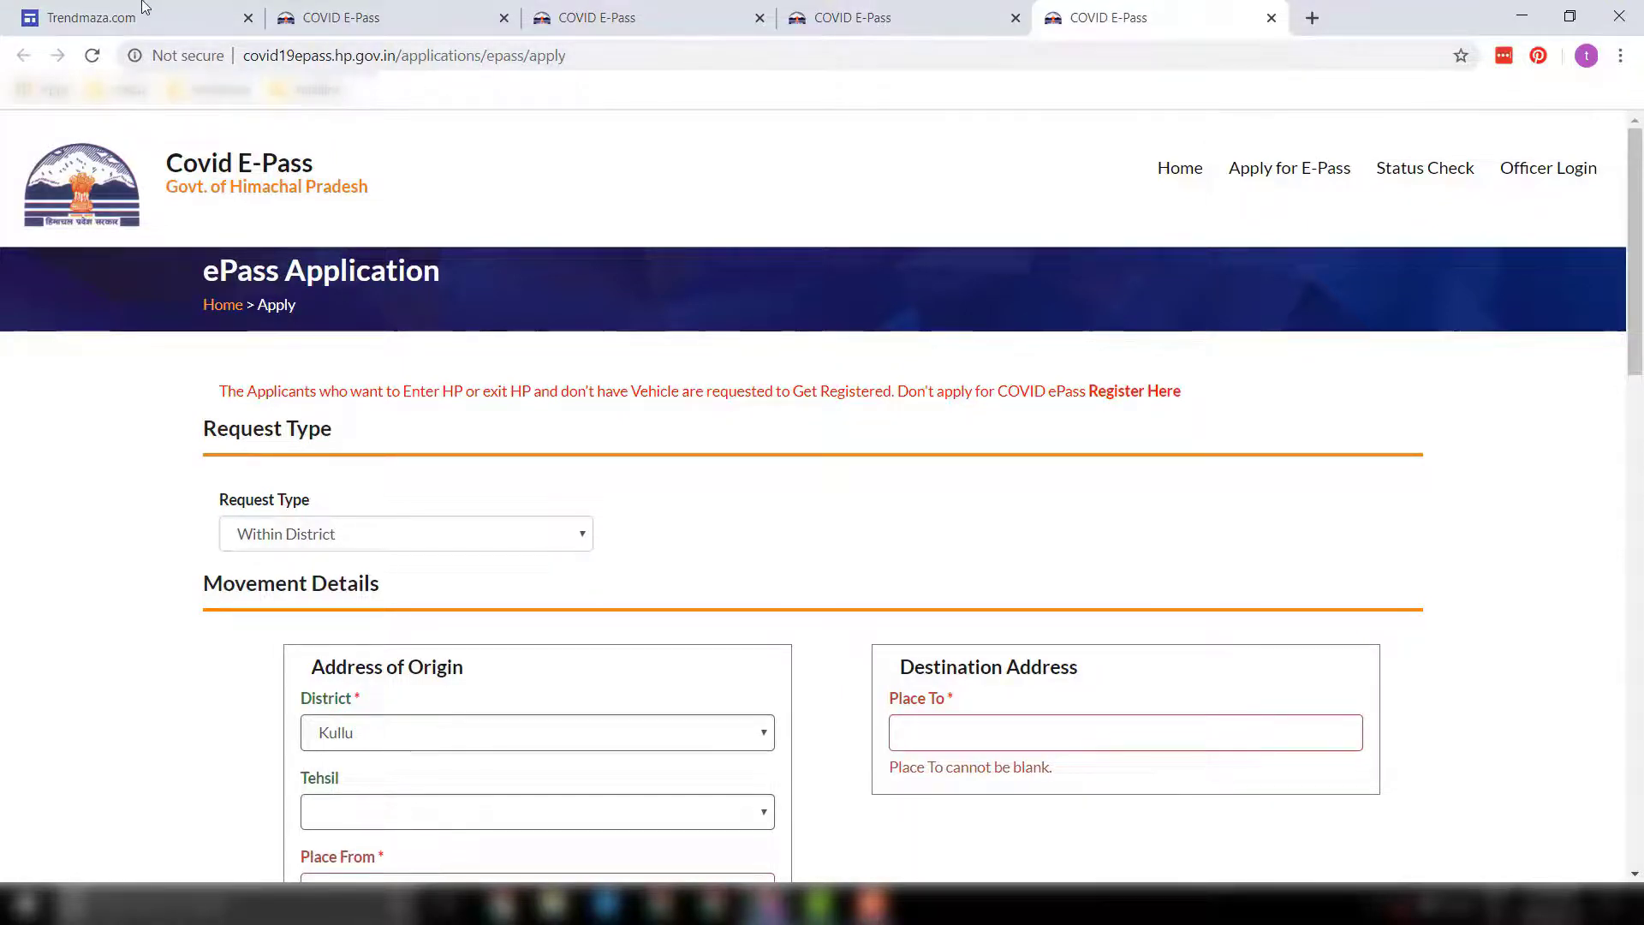
Step: Open the Status Check page from the Covid E-Pass home page in a new tab
{"action": "left_click", "coordinate": [219, 23]}
{"action": "key", "text": "ctrl+Tab"}
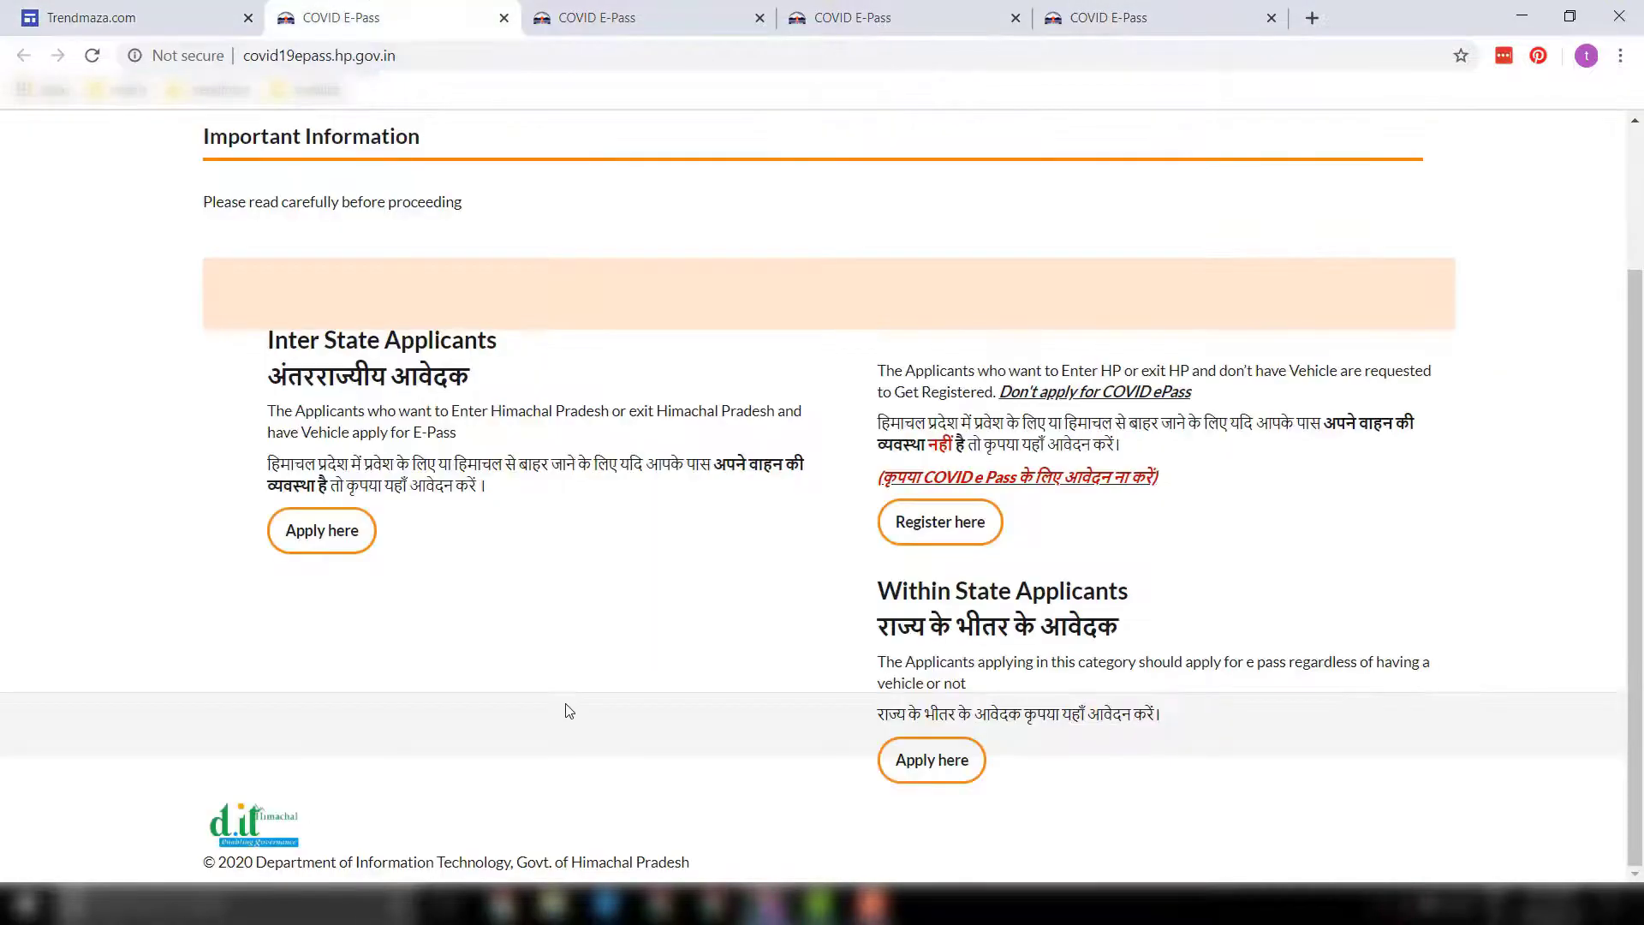
{"action": "scroll", "coordinate": [565, 711], "scroll_direction": "up", "scroll_amount": 2}
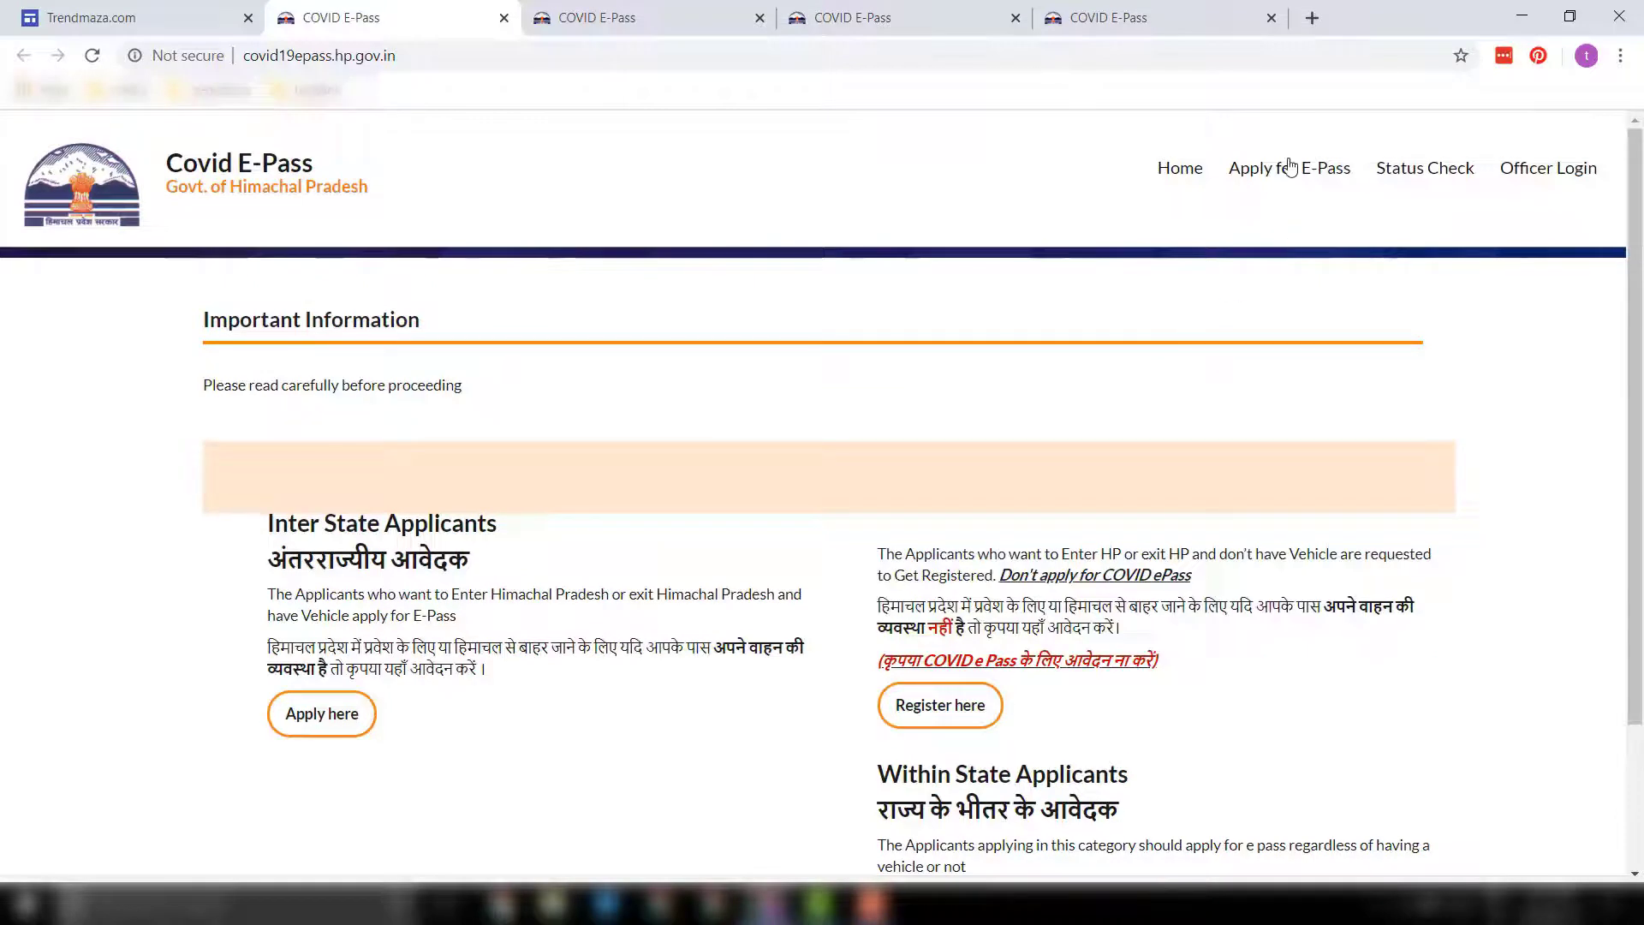
{"action": "right_click", "coordinate": [1417, 177]}
{"action": "left_click", "coordinate": [1425, 188]}
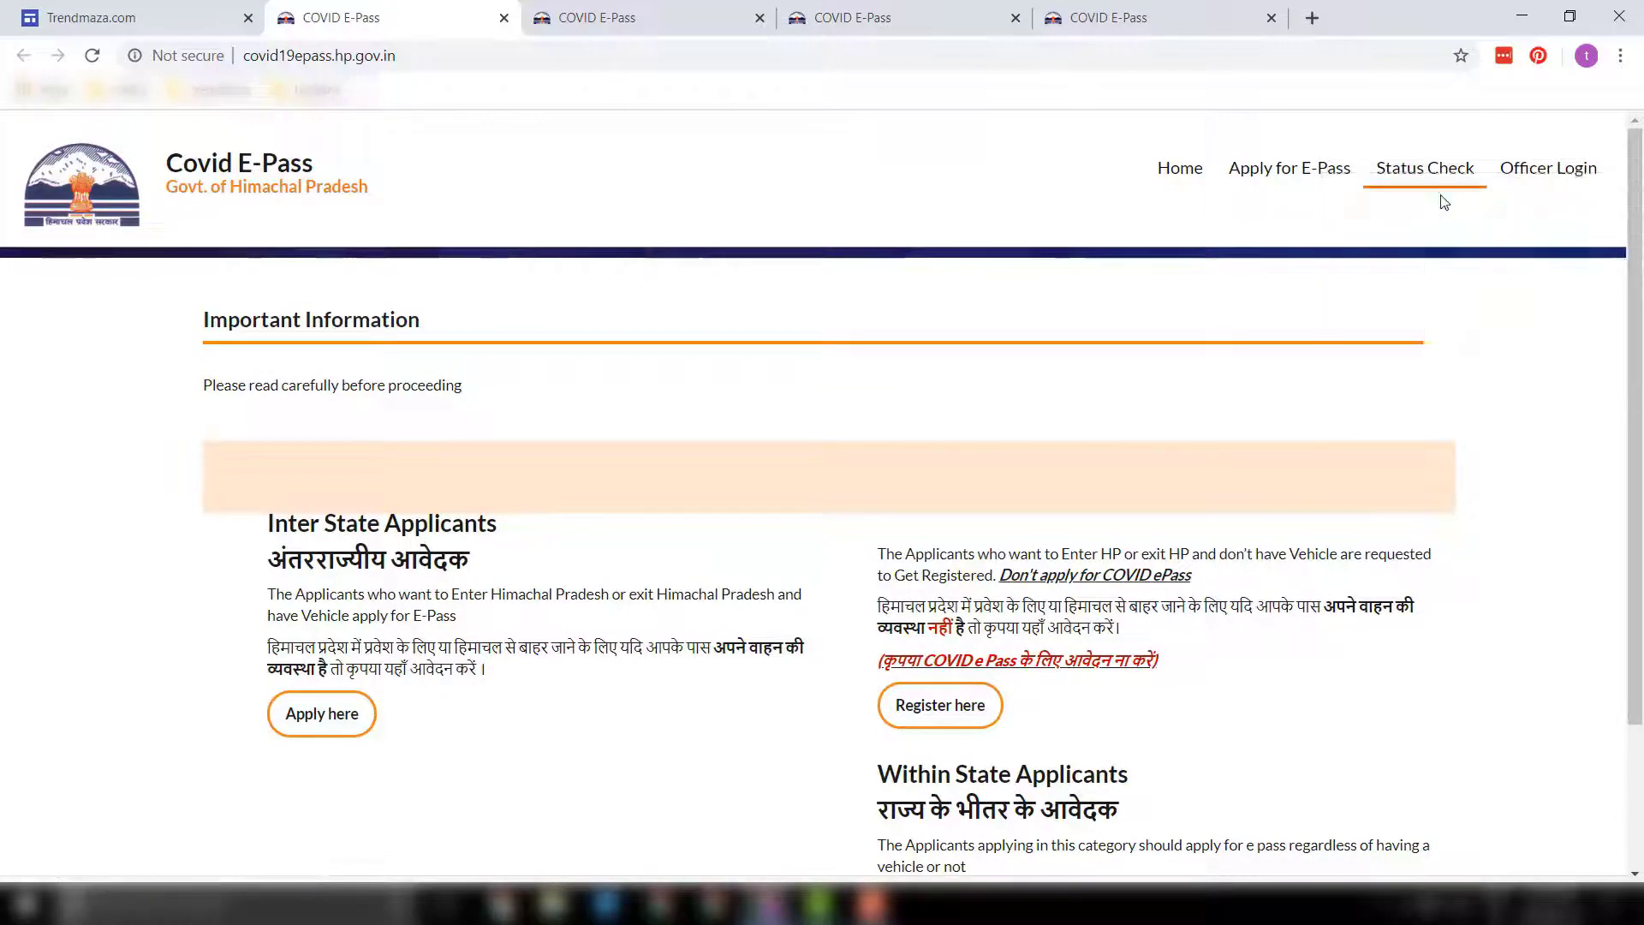
{"action": "left_click", "coordinate": [591, 17]}
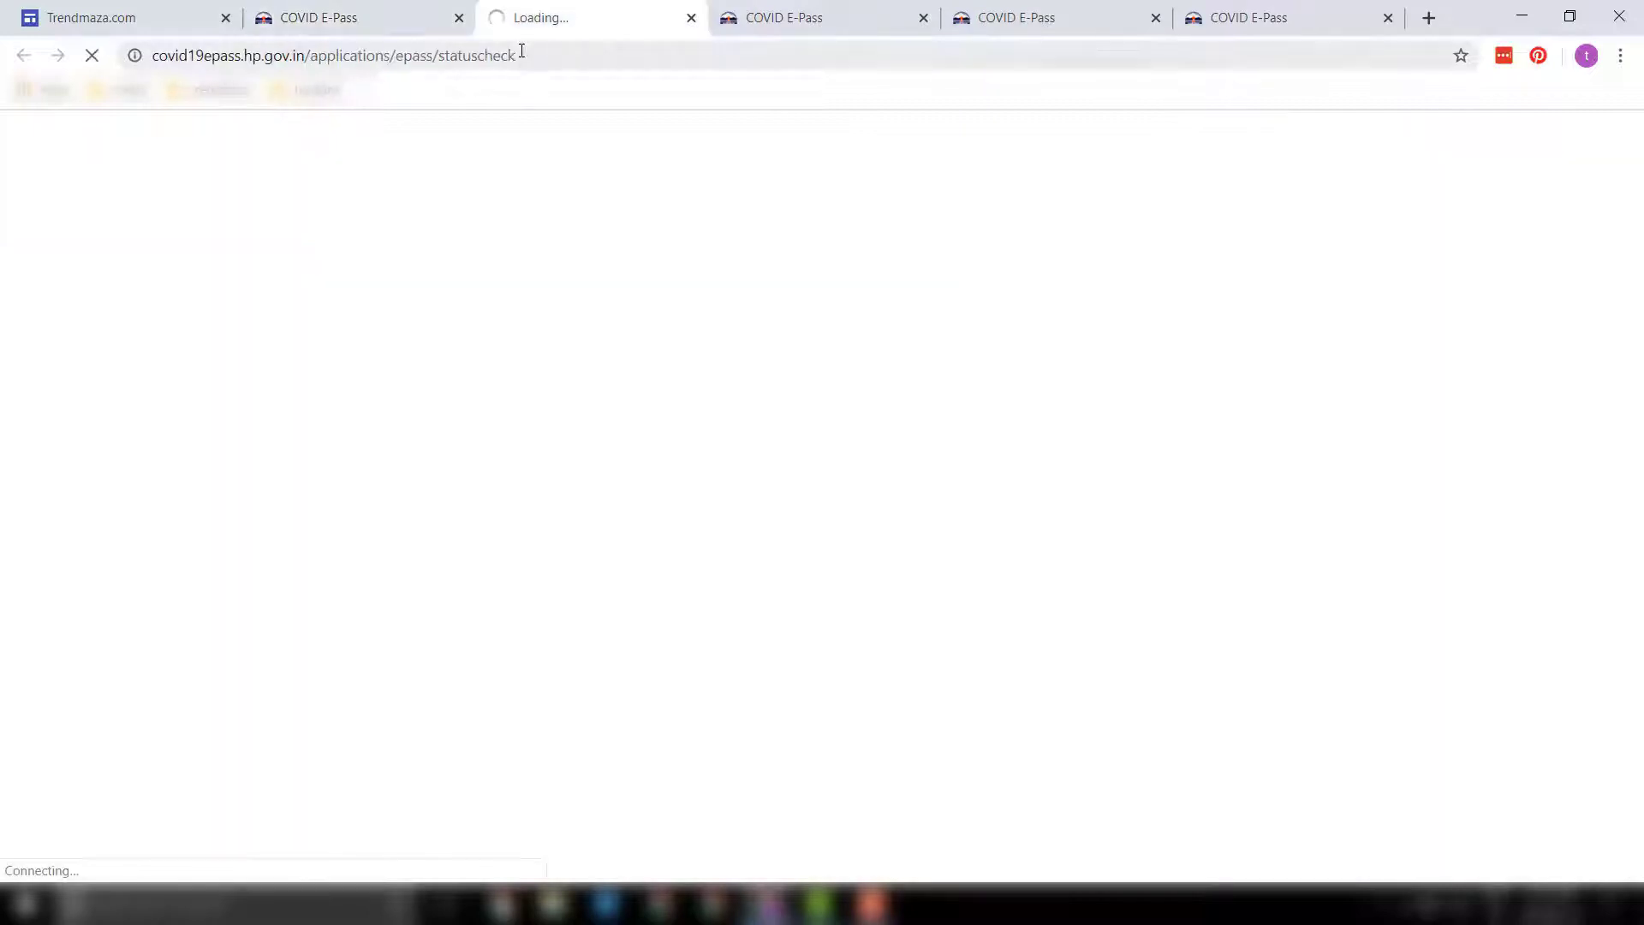
{"action": "left_click", "coordinate": [567, 55]}
Step: Return to the partly filled Within District application form and review it down to the Declaration
{"action": "left_click", "coordinate": [333, 3]}
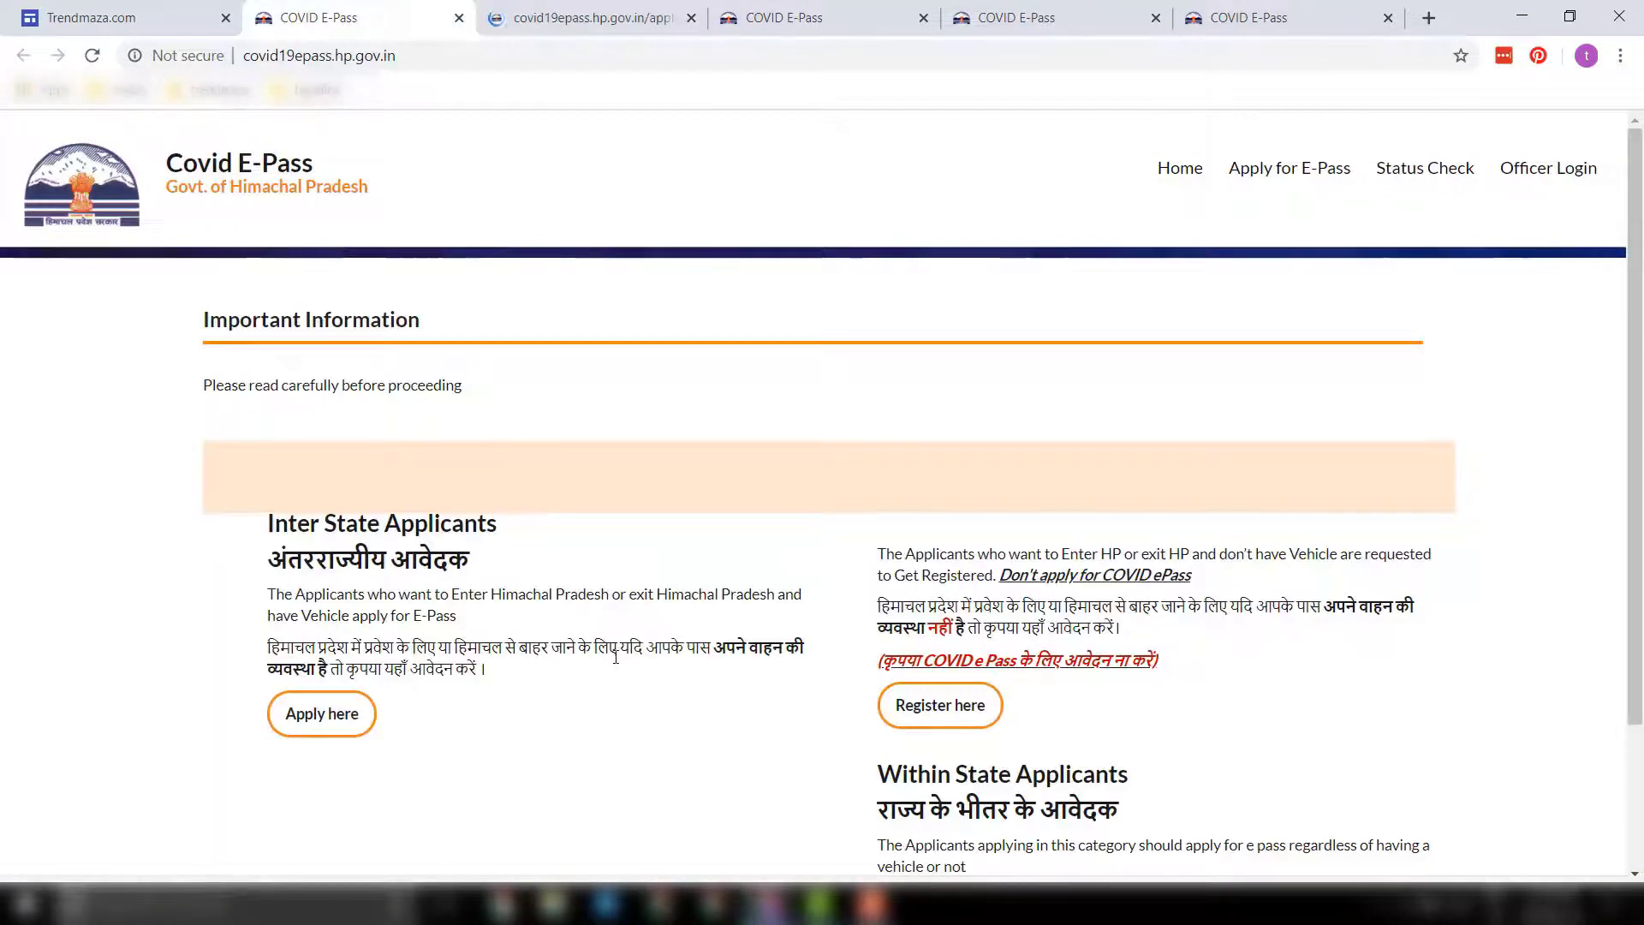
{"action": "scroll", "coordinate": [617, 653], "scroll_direction": "down", "scroll_amount": 2}
{"action": "left_click", "coordinate": [1310, 7]}
{"action": "scroll", "coordinate": [701, 580], "scroll_direction": "down", "scroll_amount": 10}
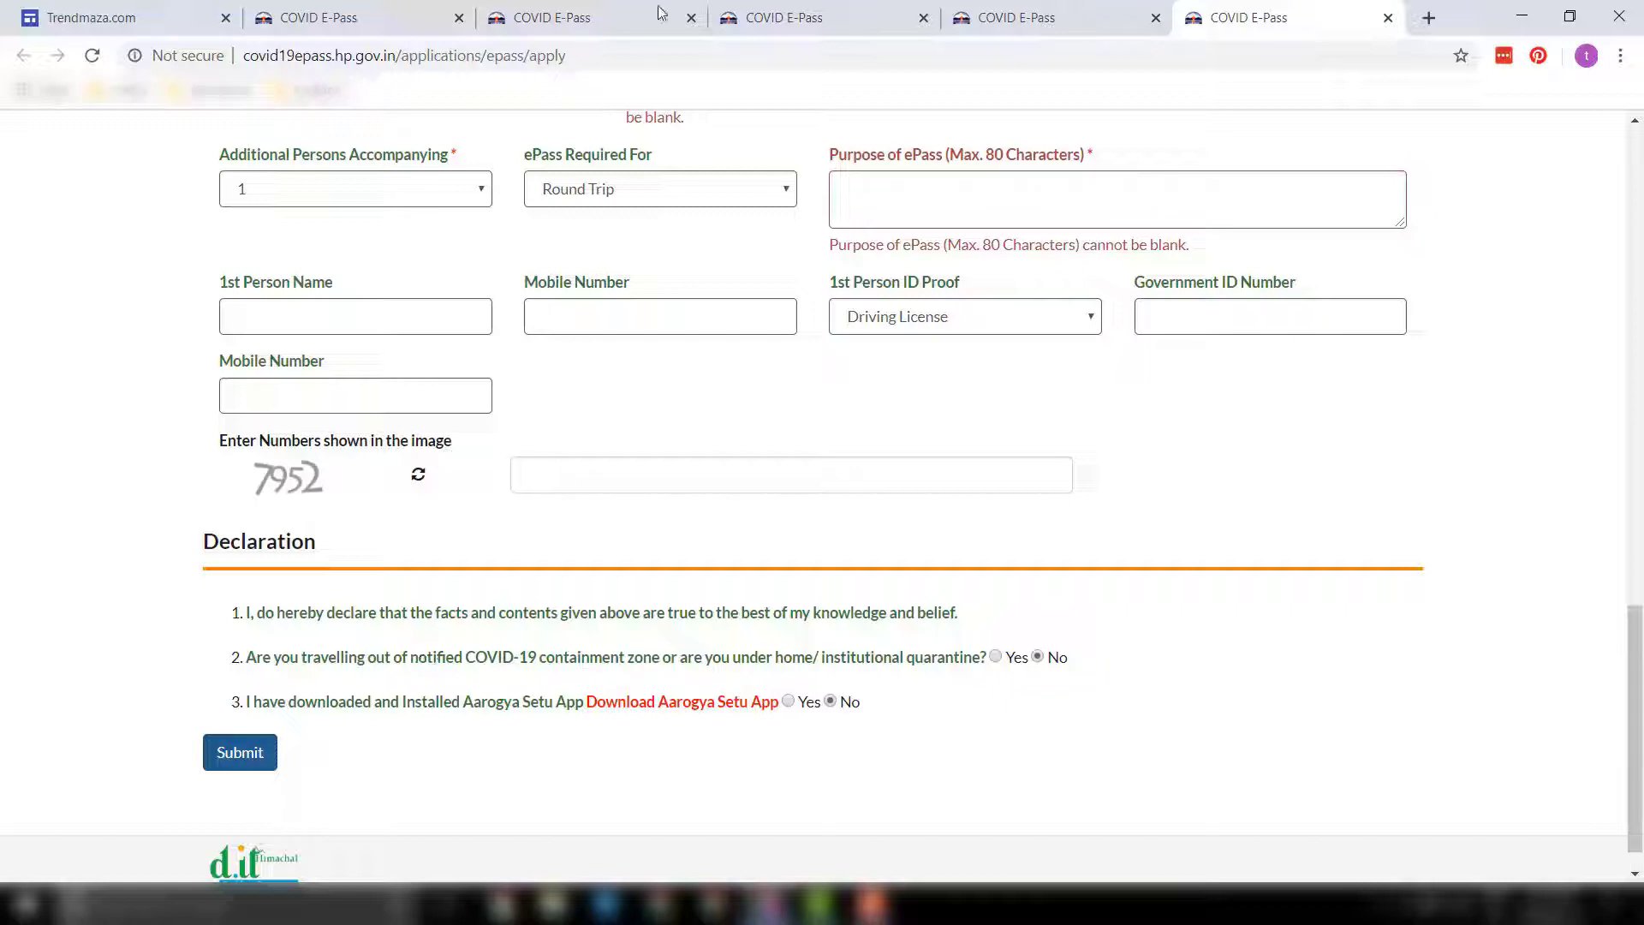
Step: Go through the Covid Pass No. and Mobile Number search fields under Check Application Status and close that page
{"action": "left_click", "coordinate": [524, 7]}
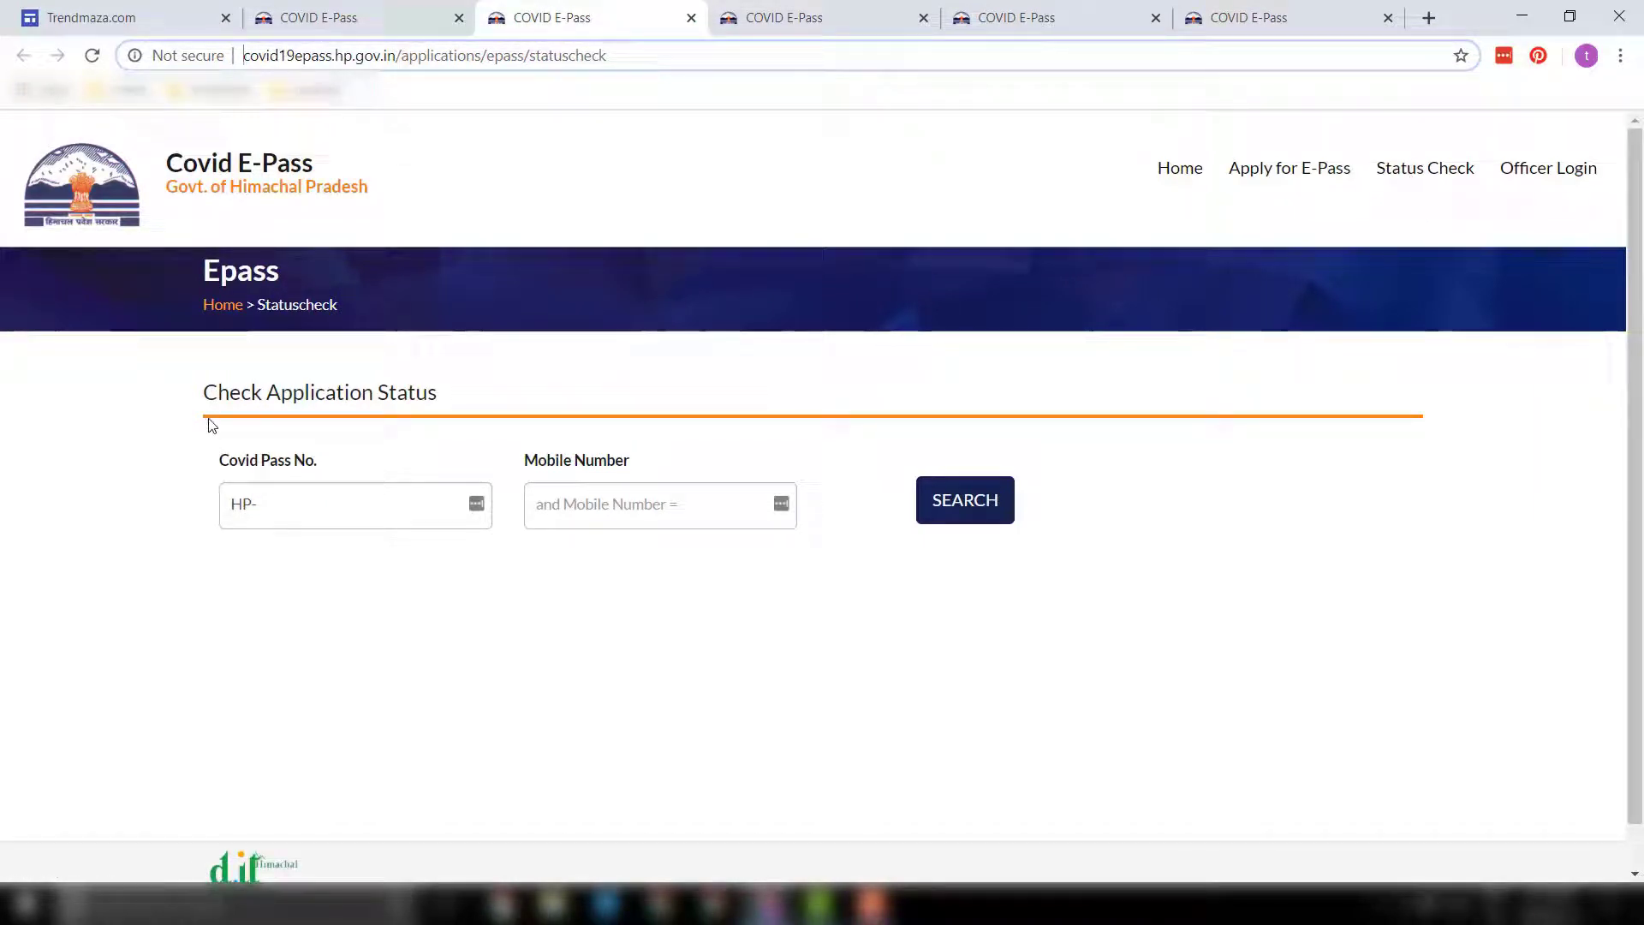
{"action": "left_click", "coordinate": [295, 492]}
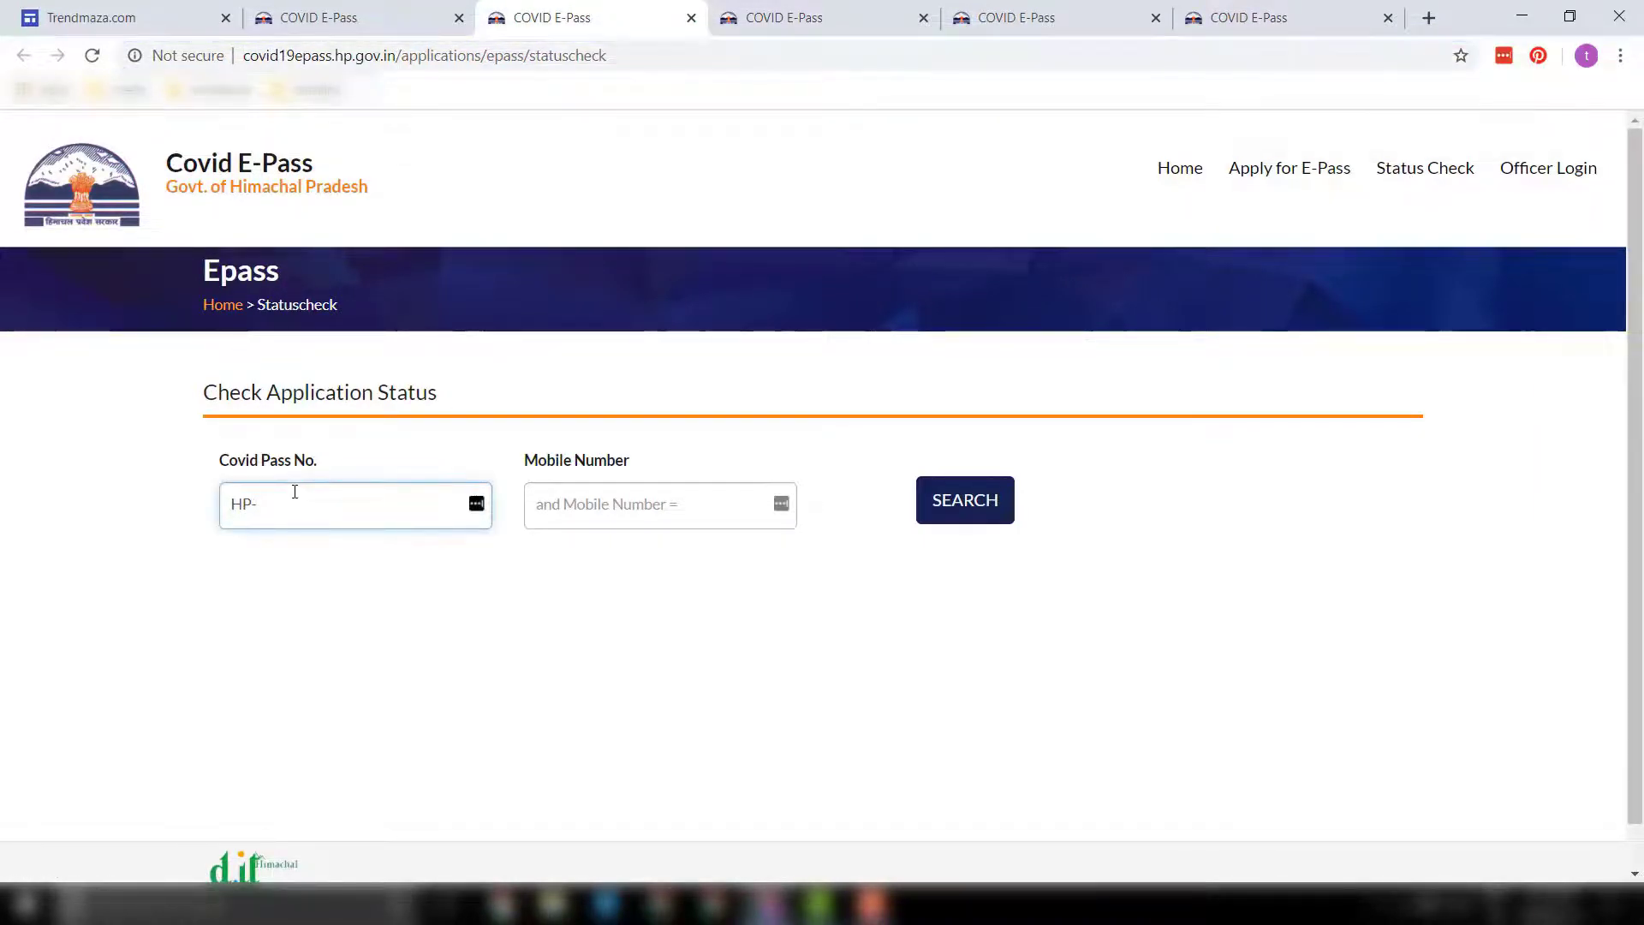
{"action": "left_click", "coordinate": [561, 500]}
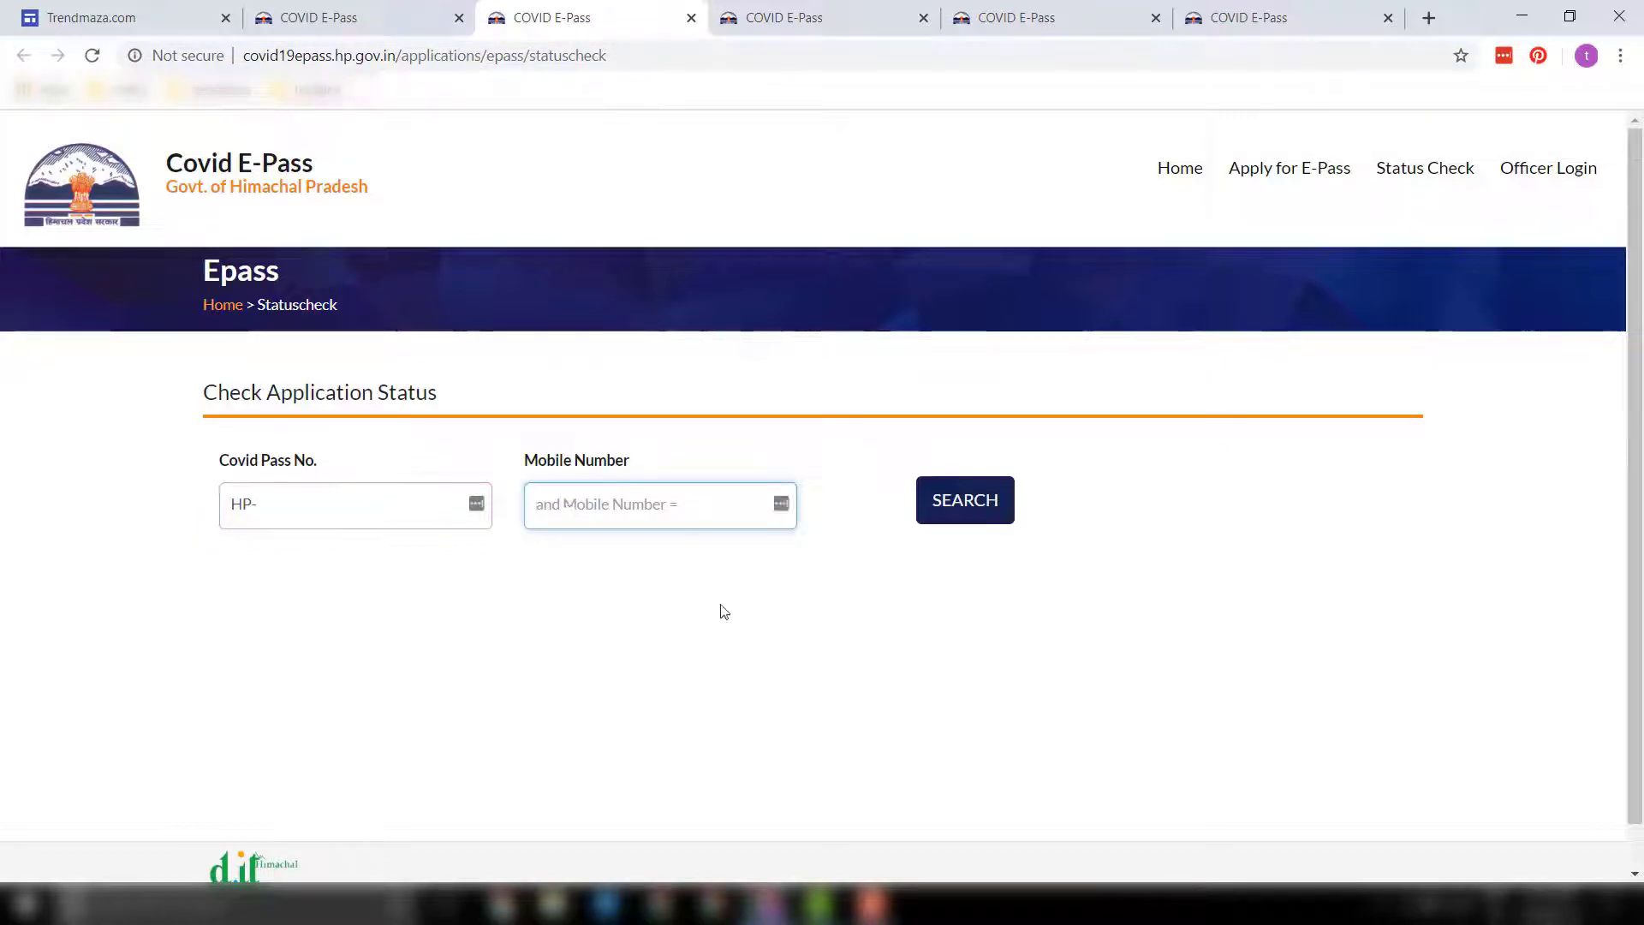
{"action": "left_click", "coordinate": [938, 514]}
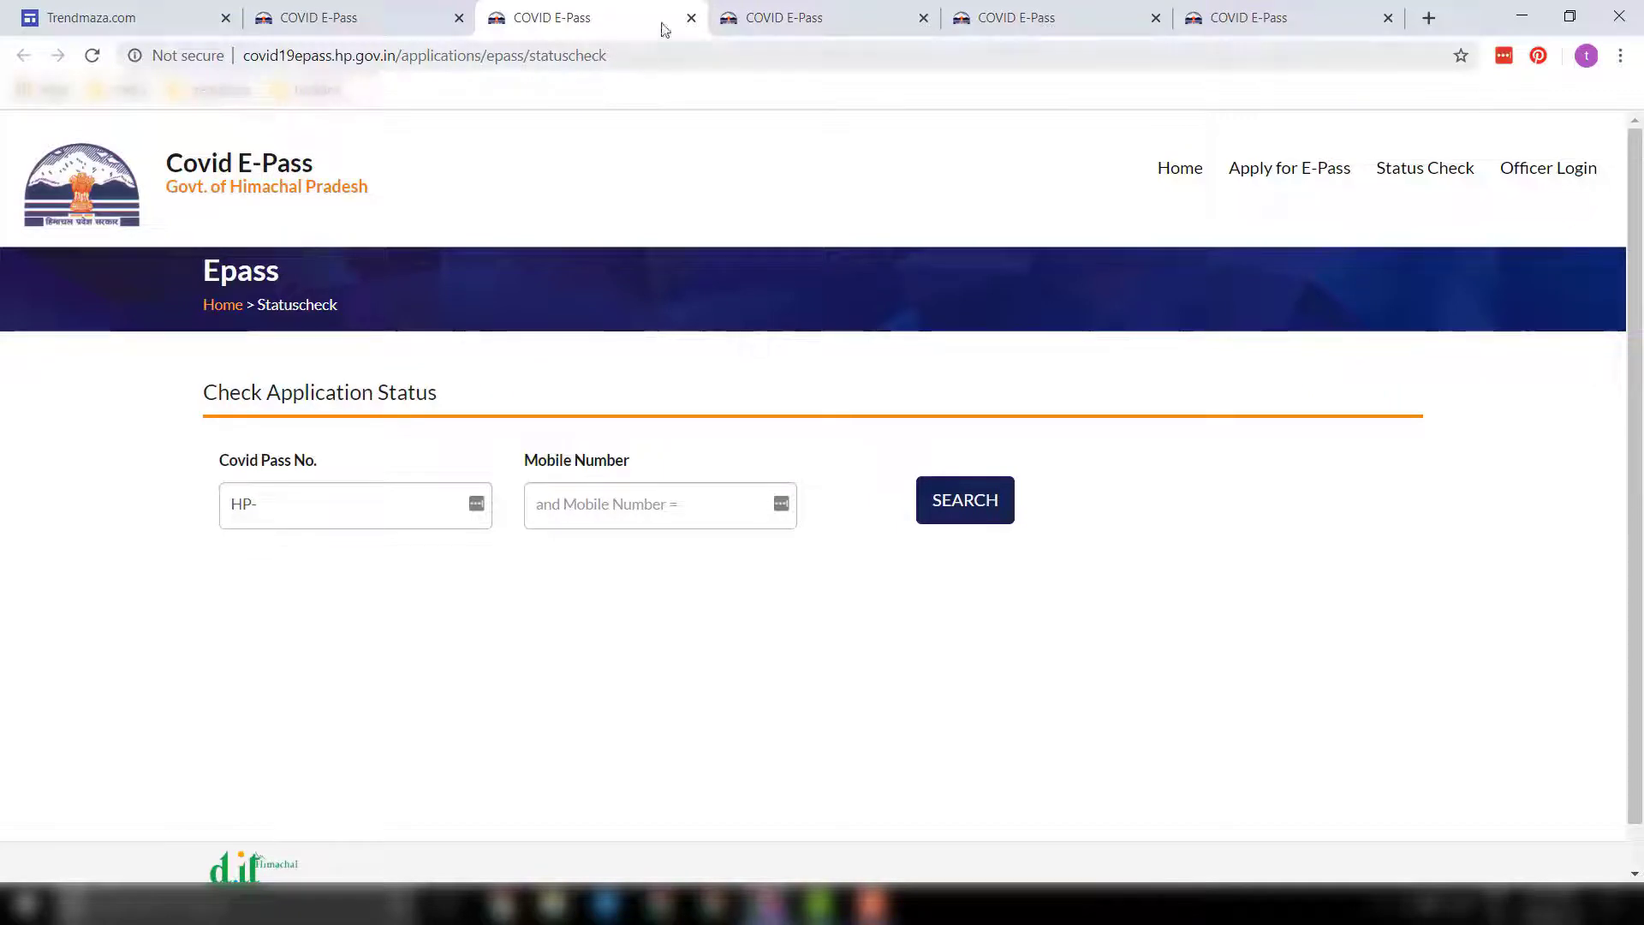
{"action": "left_click", "coordinate": [692, 18]}
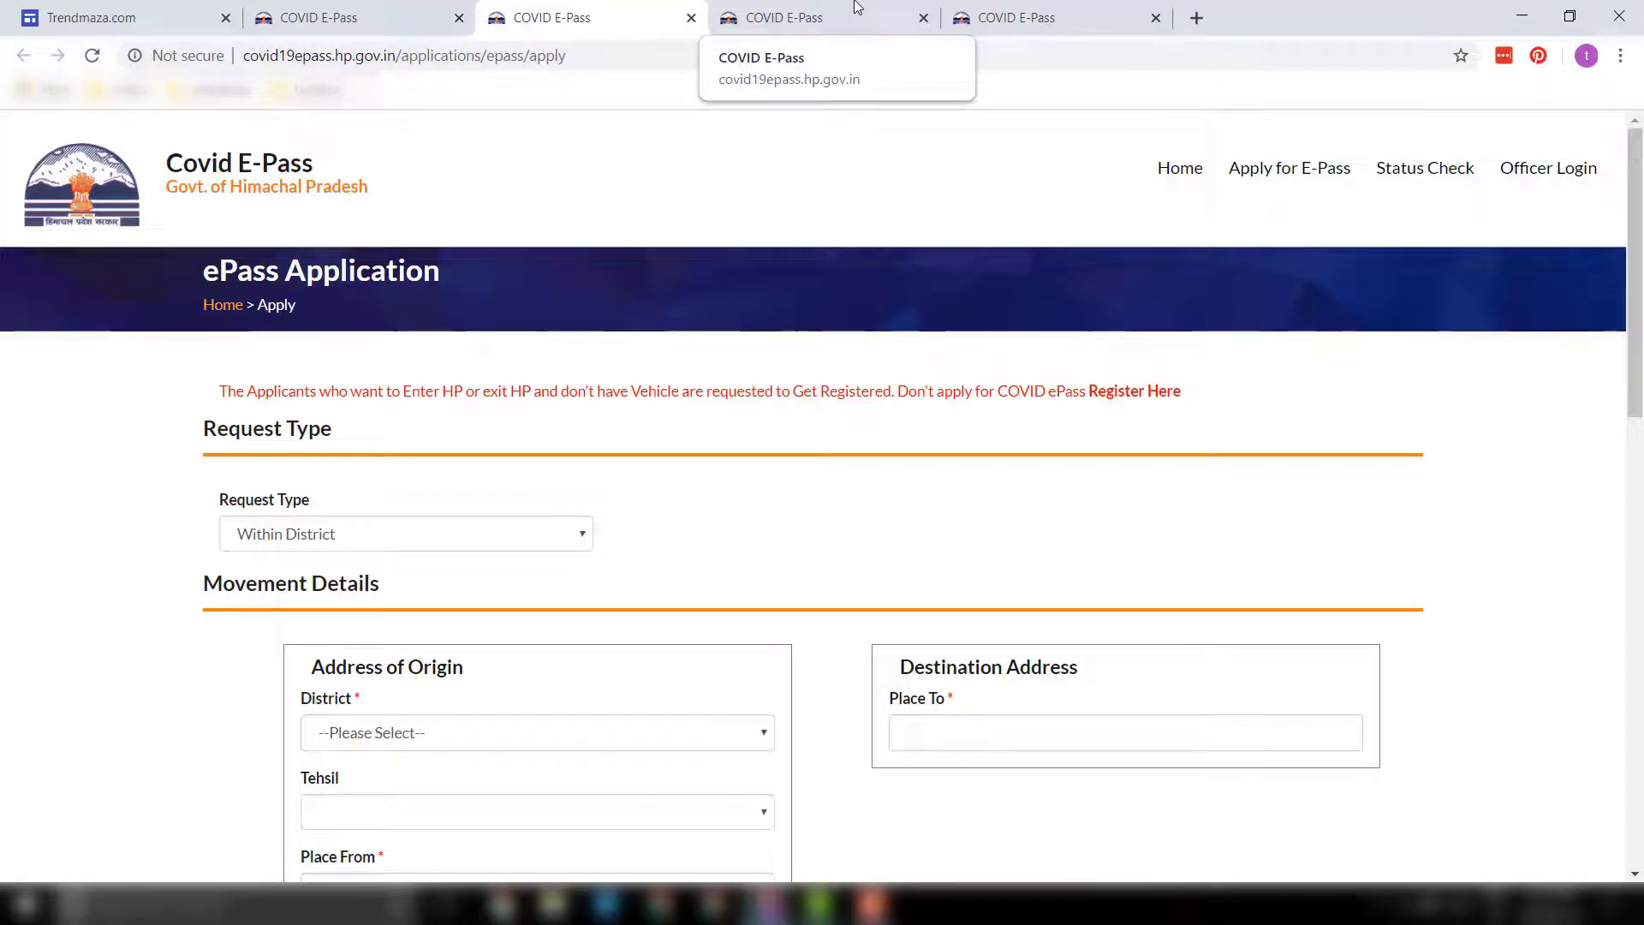
Step: Try Going out of Himachal as the Request Type on the blank application form and switch it to Coming into Himachal
{"action": "left_click", "coordinate": [406, 534]}
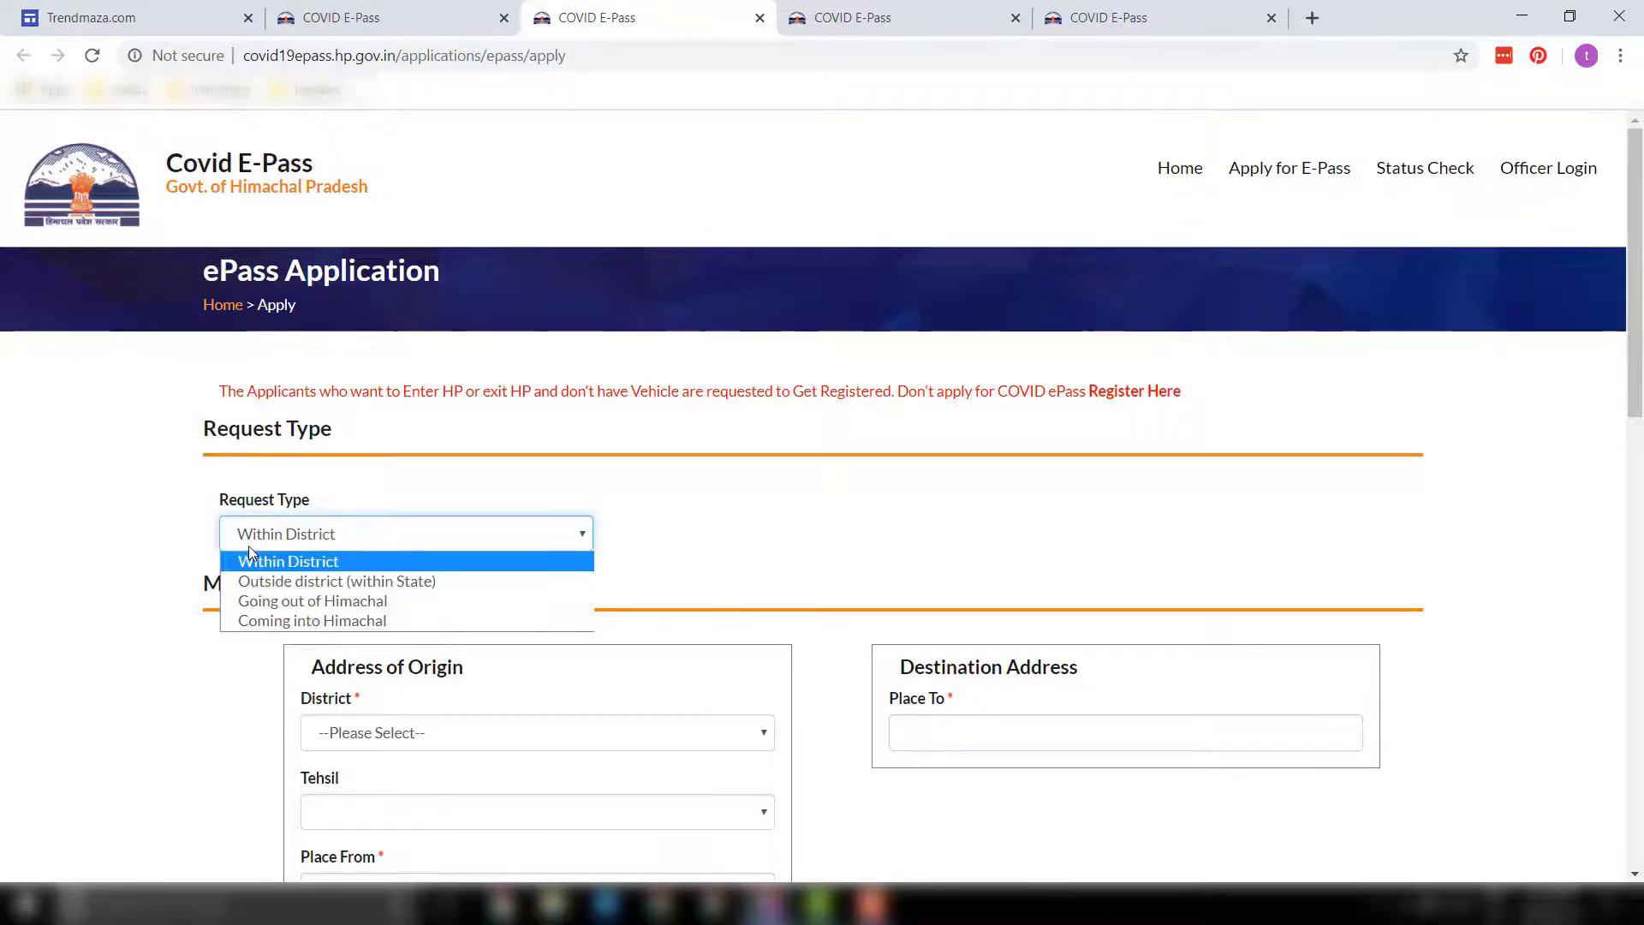
{"action": "left_click", "coordinate": [337, 603]}
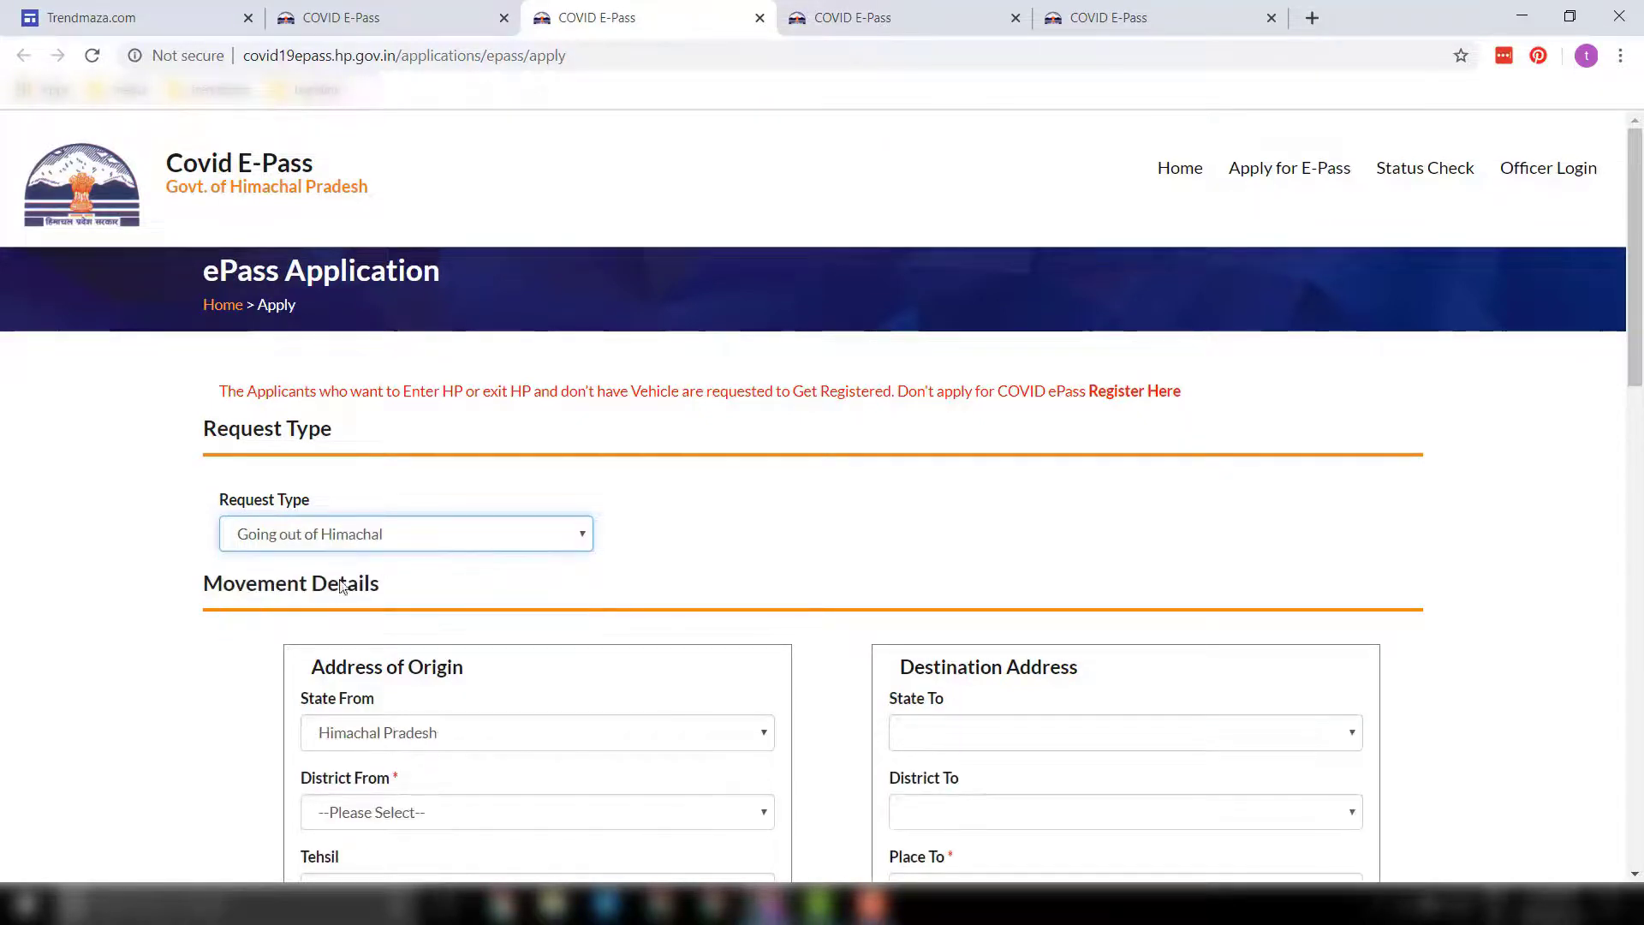
{"action": "left_click", "coordinate": [334, 533]}
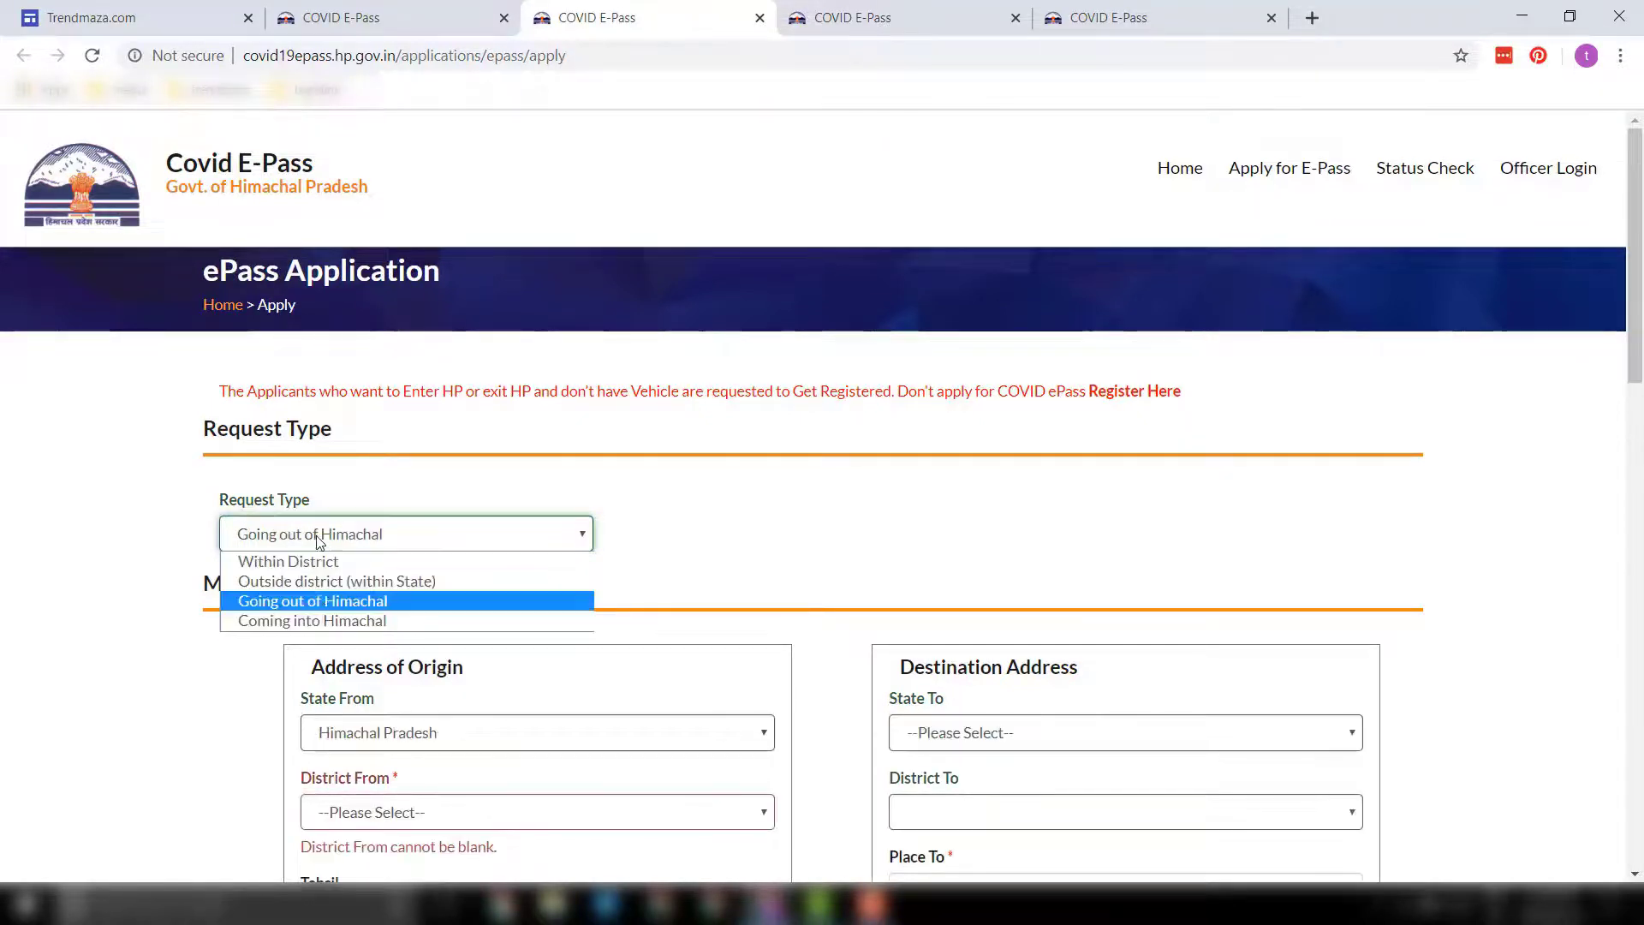
{"action": "left_click", "coordinate": [261, 623]}
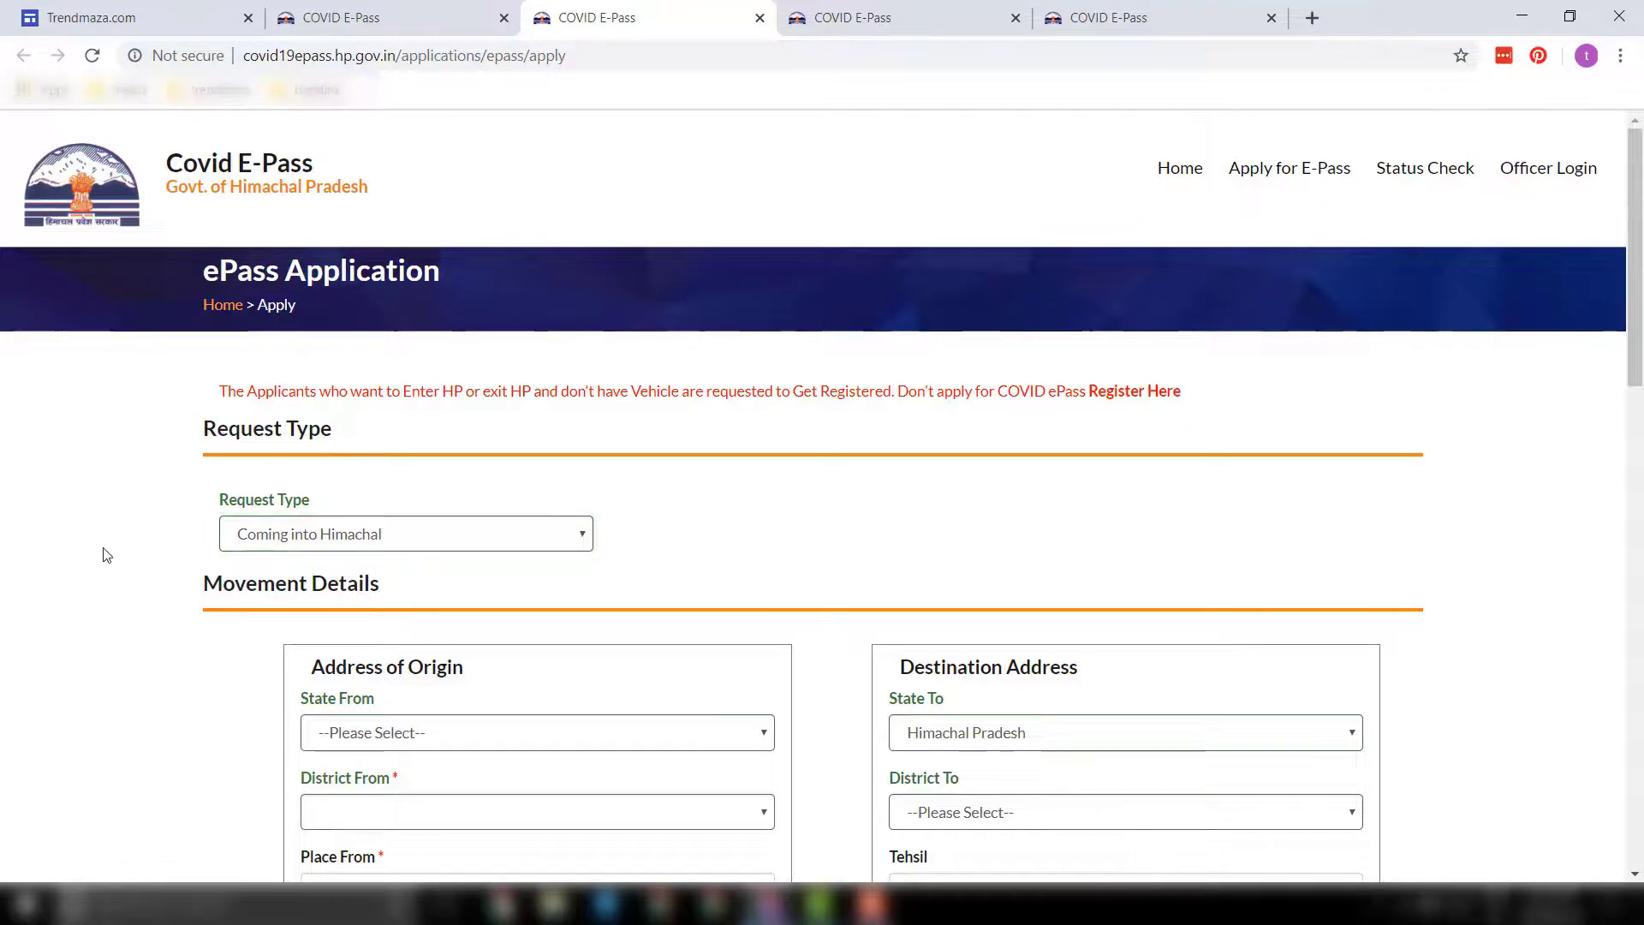
Step: Look through the Coming into Himachal form from Movement Details and Entry/Exit Point down to the Declaration
{"action": "scroll", "coordinate": [125, 497], "scroll_direction": "down", "scroll_amount": 10}
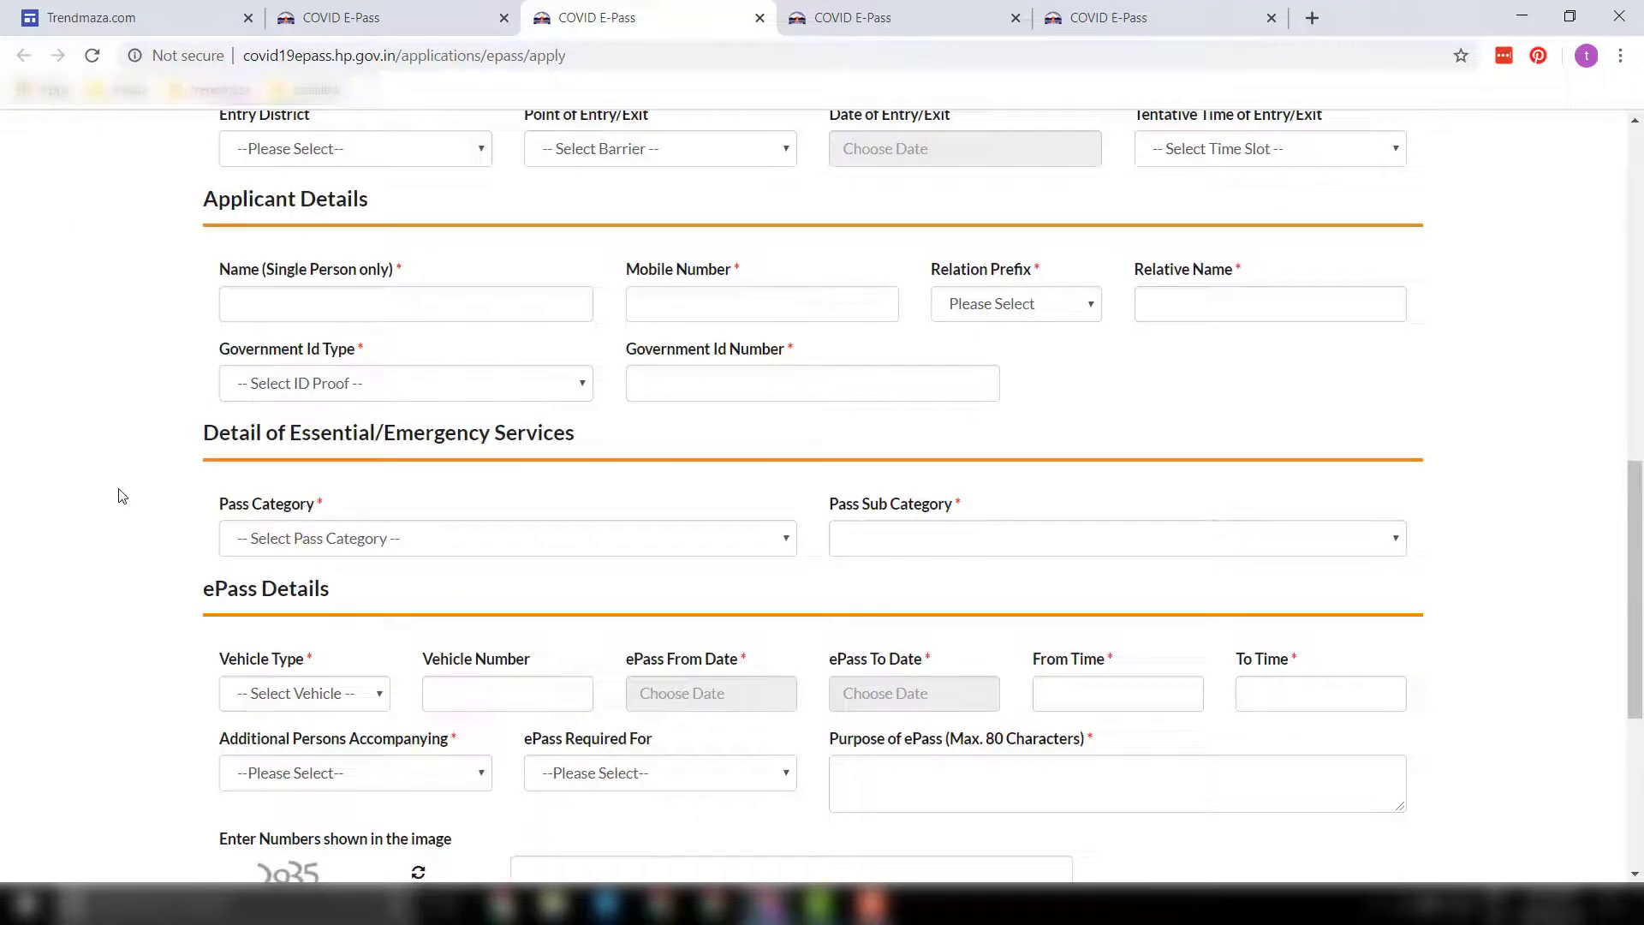
{"action": "scroll", "coordinate": [123, 496], "scroll_direction": "down", "scroll_amount": 5}
{"action": "scroll", "coordinate": [123, 497], "scroll_direction": "up", "scroll_amount": 10}
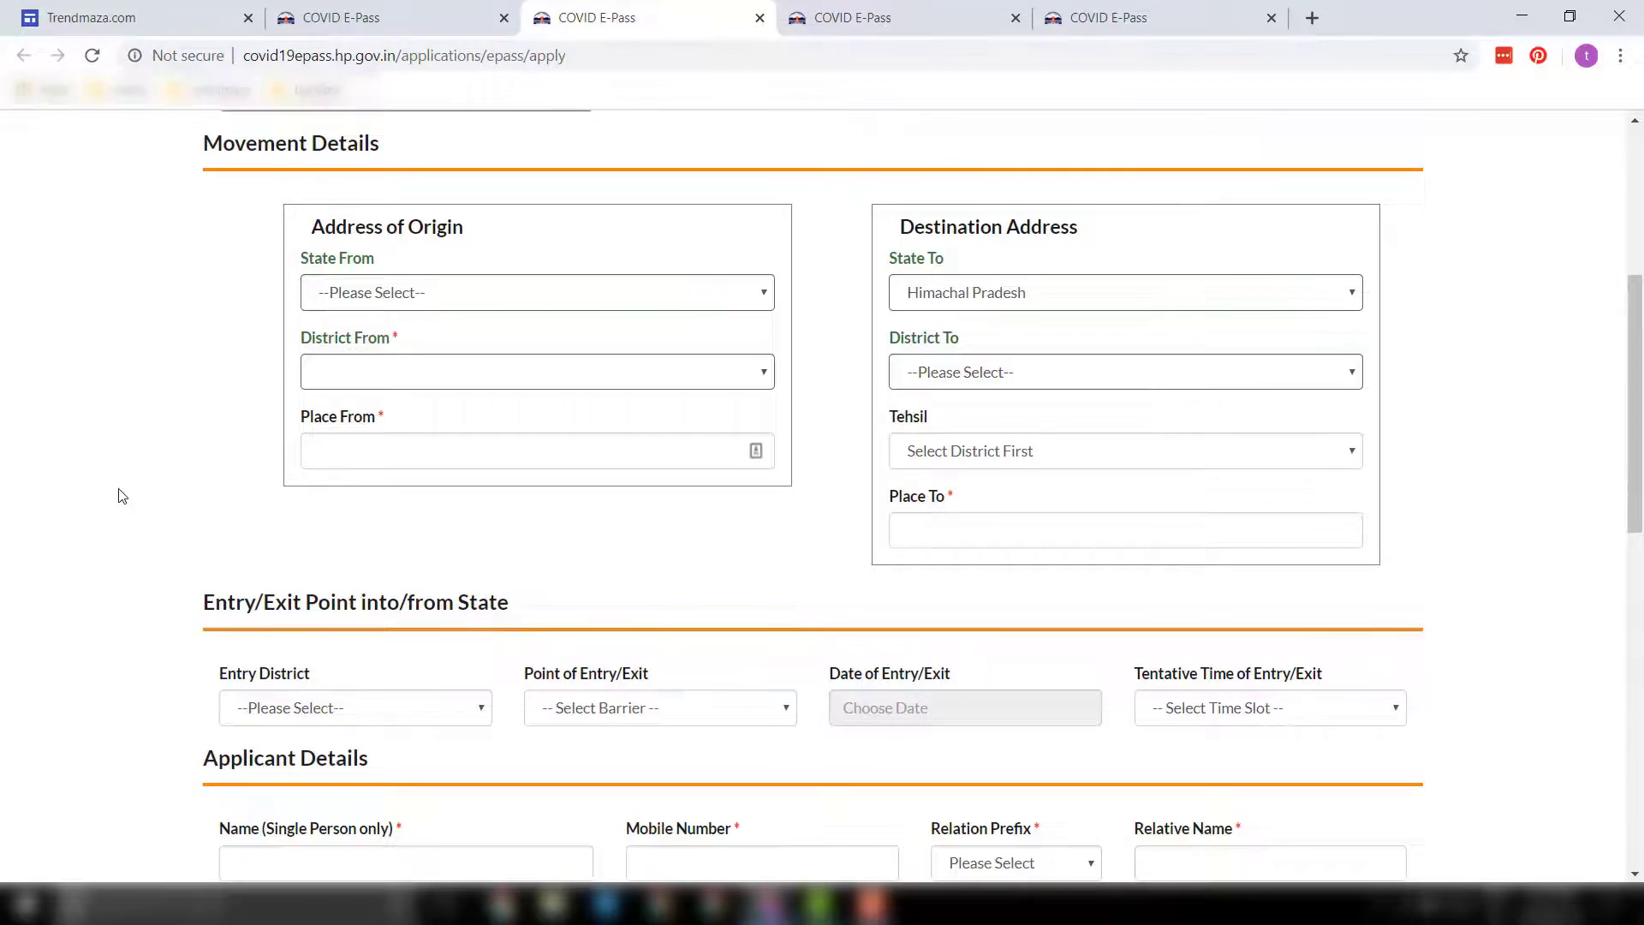
{"action": "scroll", "coordinate": [123, 495], "scroll_direction": "up", "scroll_amount": 5}
{"action": "scroll", "coordinate": [121, 493], "scroll_direction": "down", "scroll_amount": 10}
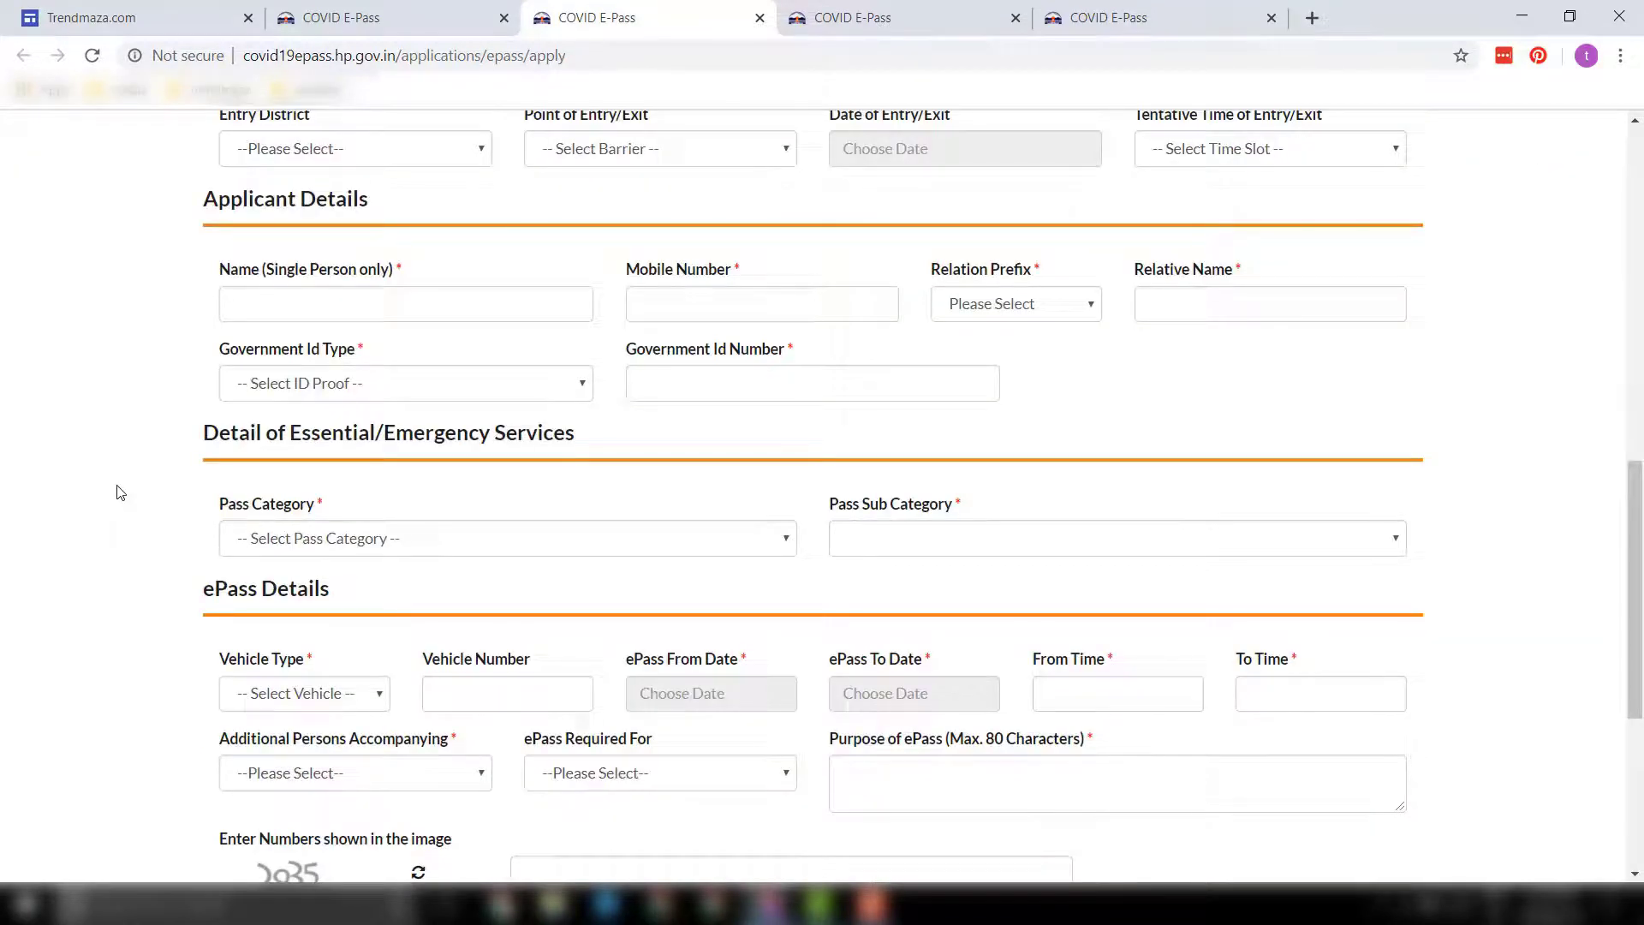
{"action": "scroll", "coordinate": [118, 491], "scroll_direction": "down", "scroll_amount": 5}
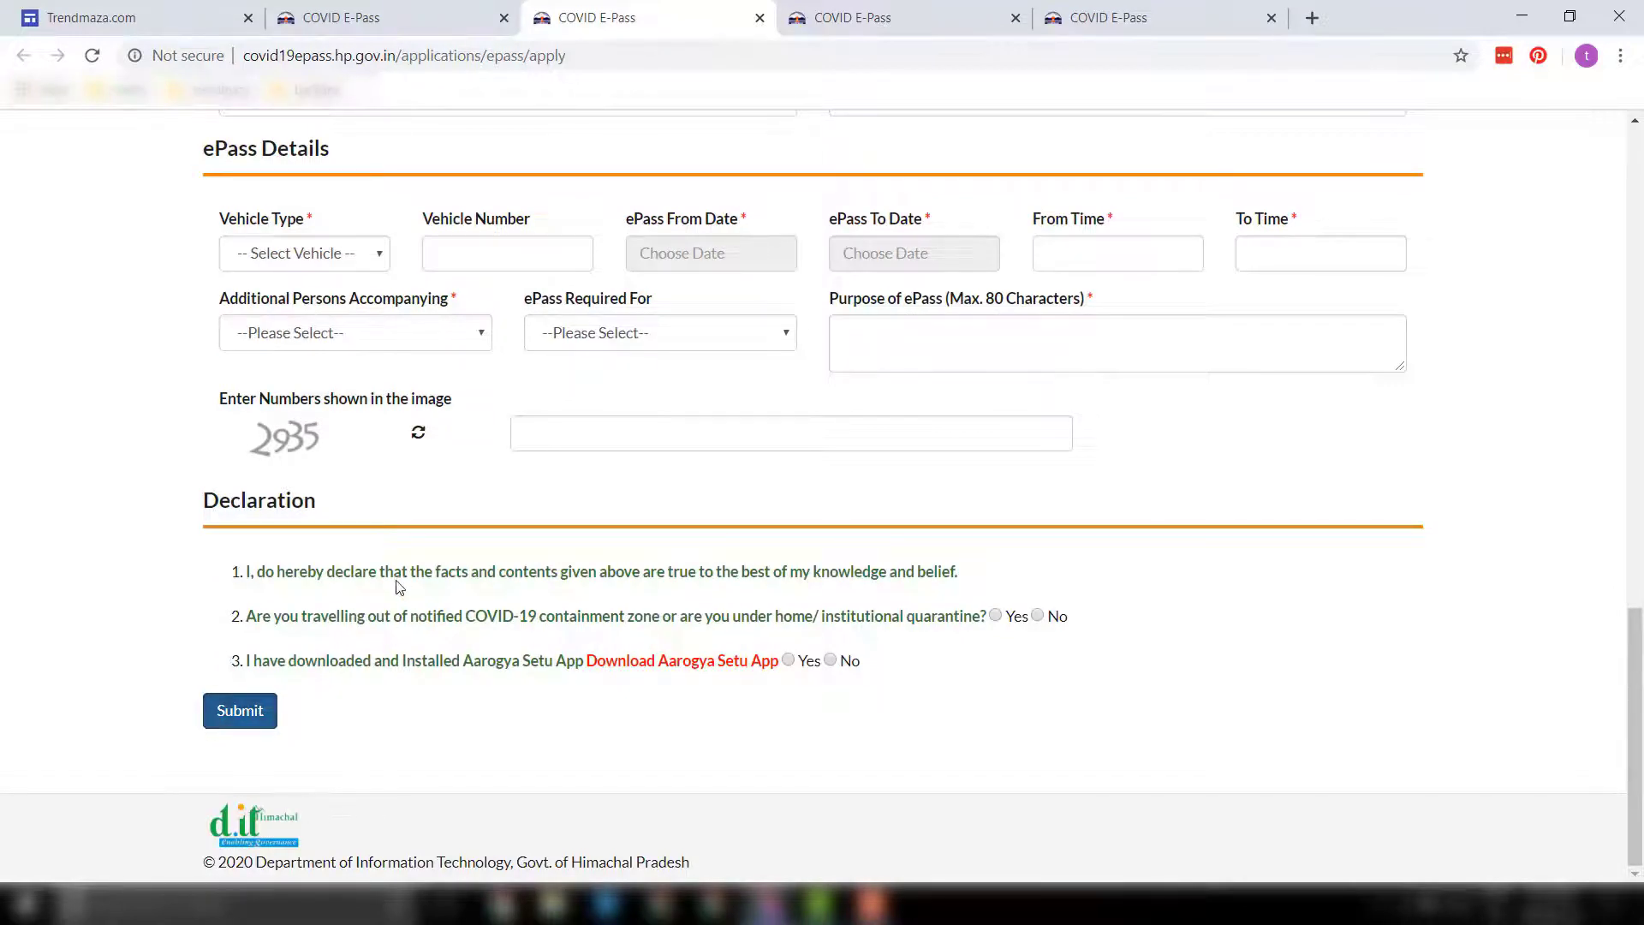
{"action": "triple_click", "coordinate": [350, 569]}
{"action": "left_click", "coordinate": [522, 615]}
{"action": "left_click", "coordinate": [377, 10]}
{"action": "left_click", "coordinate": [1266, 7]}
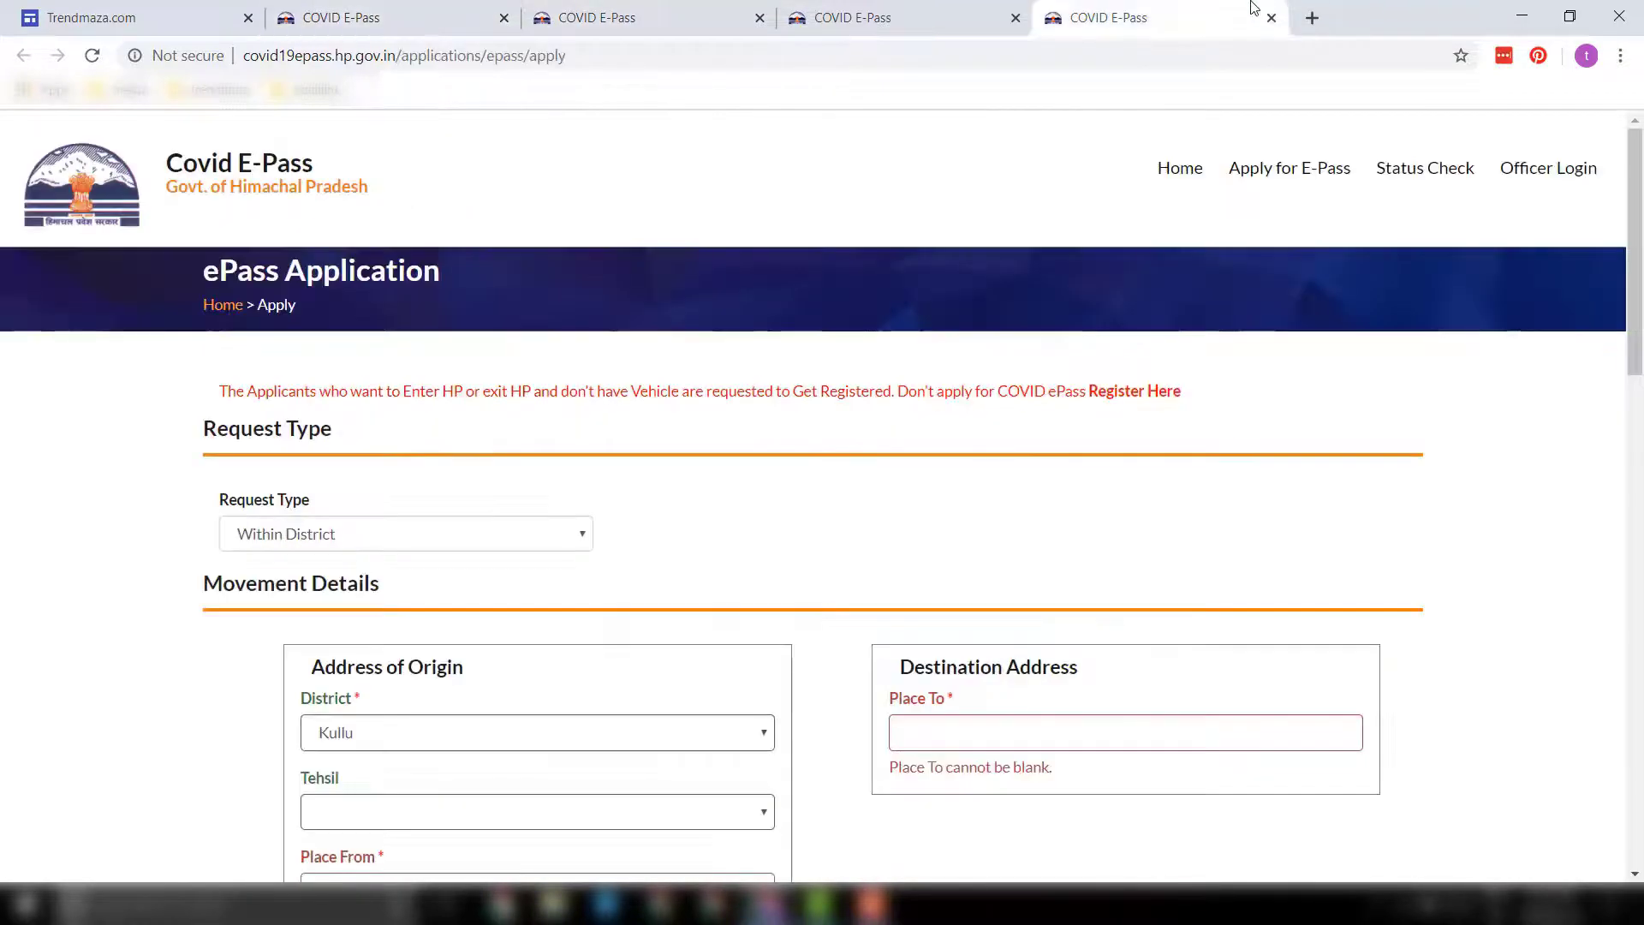
{"action": "left_click", "coordinate": [842, 6]}
{"action": "left_click", "coordinate": [623, 8]}
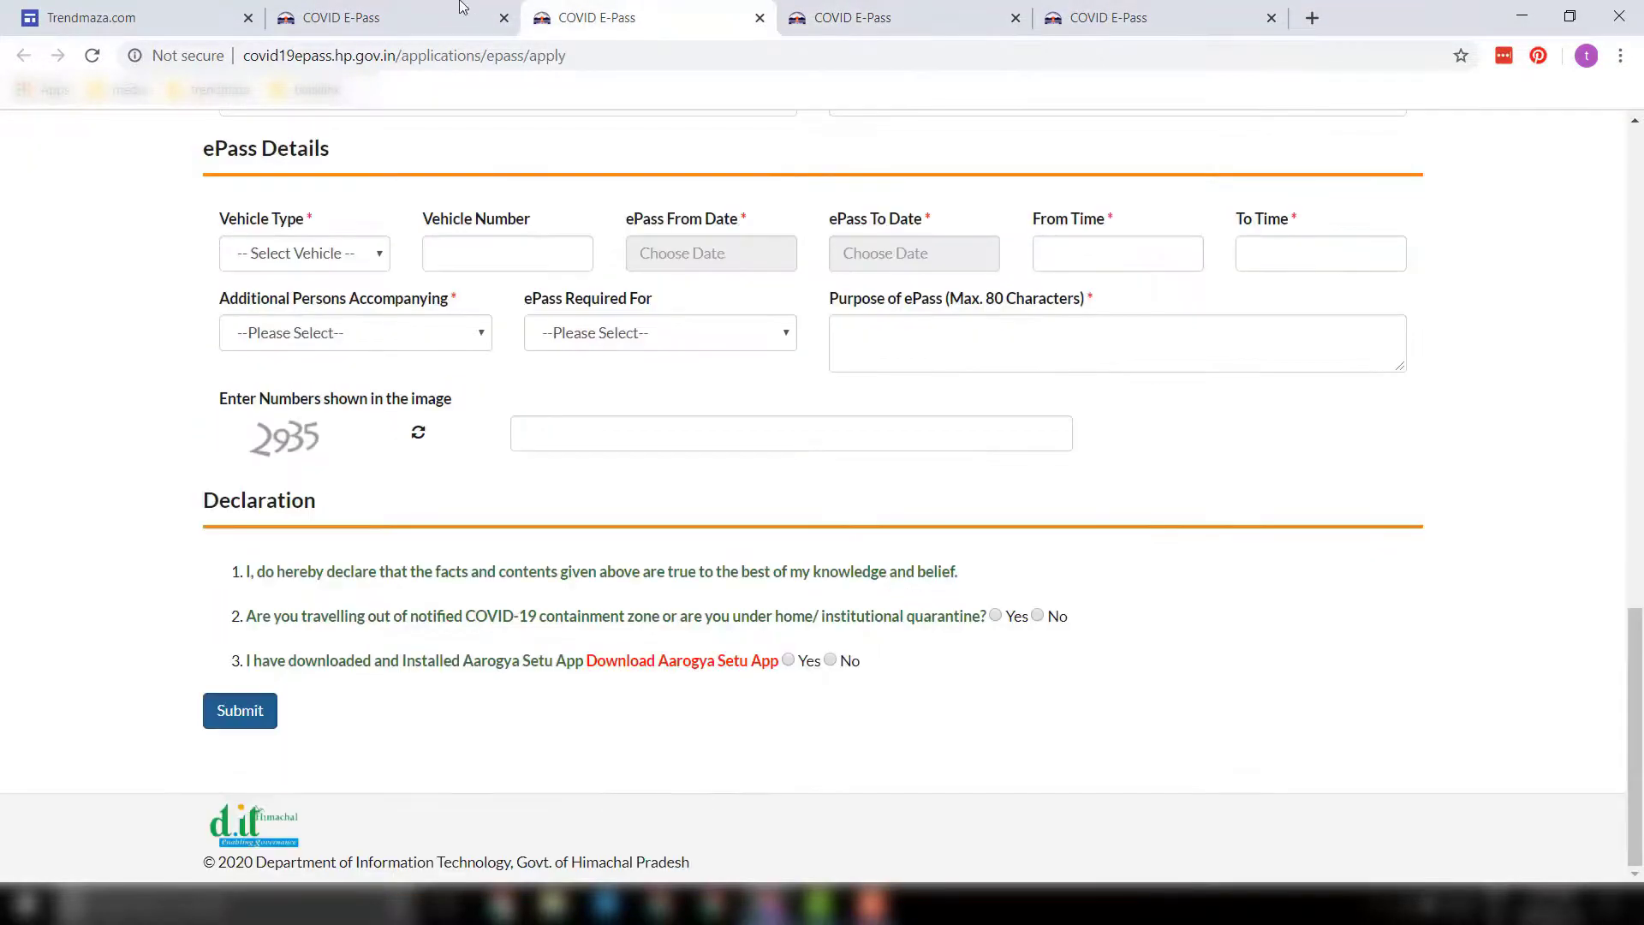
{"action": "left_click", "coordinate": [373, 8]}
{"action": "left_click", "coordinate": [142, 9]}
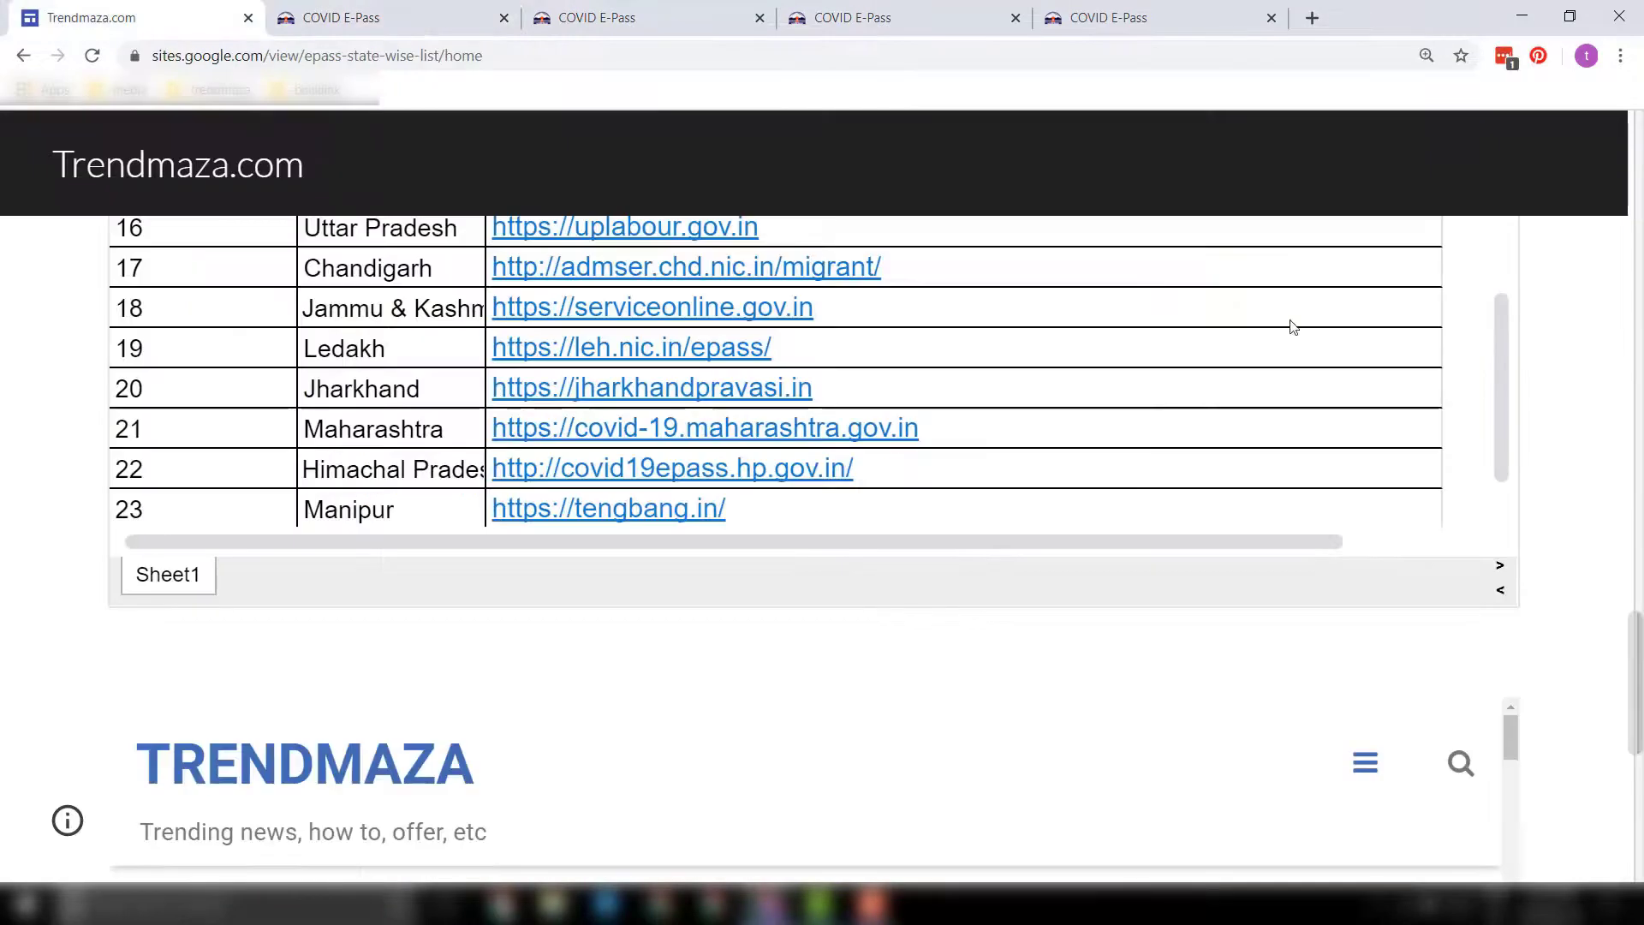
Step: Reopen the Status Check page from the Covid E-Pass home page in a new tab
{"action": "left_click", "coordinate": [383, 9]}
{"action": "scroll", "coordinate": [1185, 331], "scroll_direction": "up", "scroll_amount": 3}
{"action": "right_click", "coordinate": [1417, 168]}
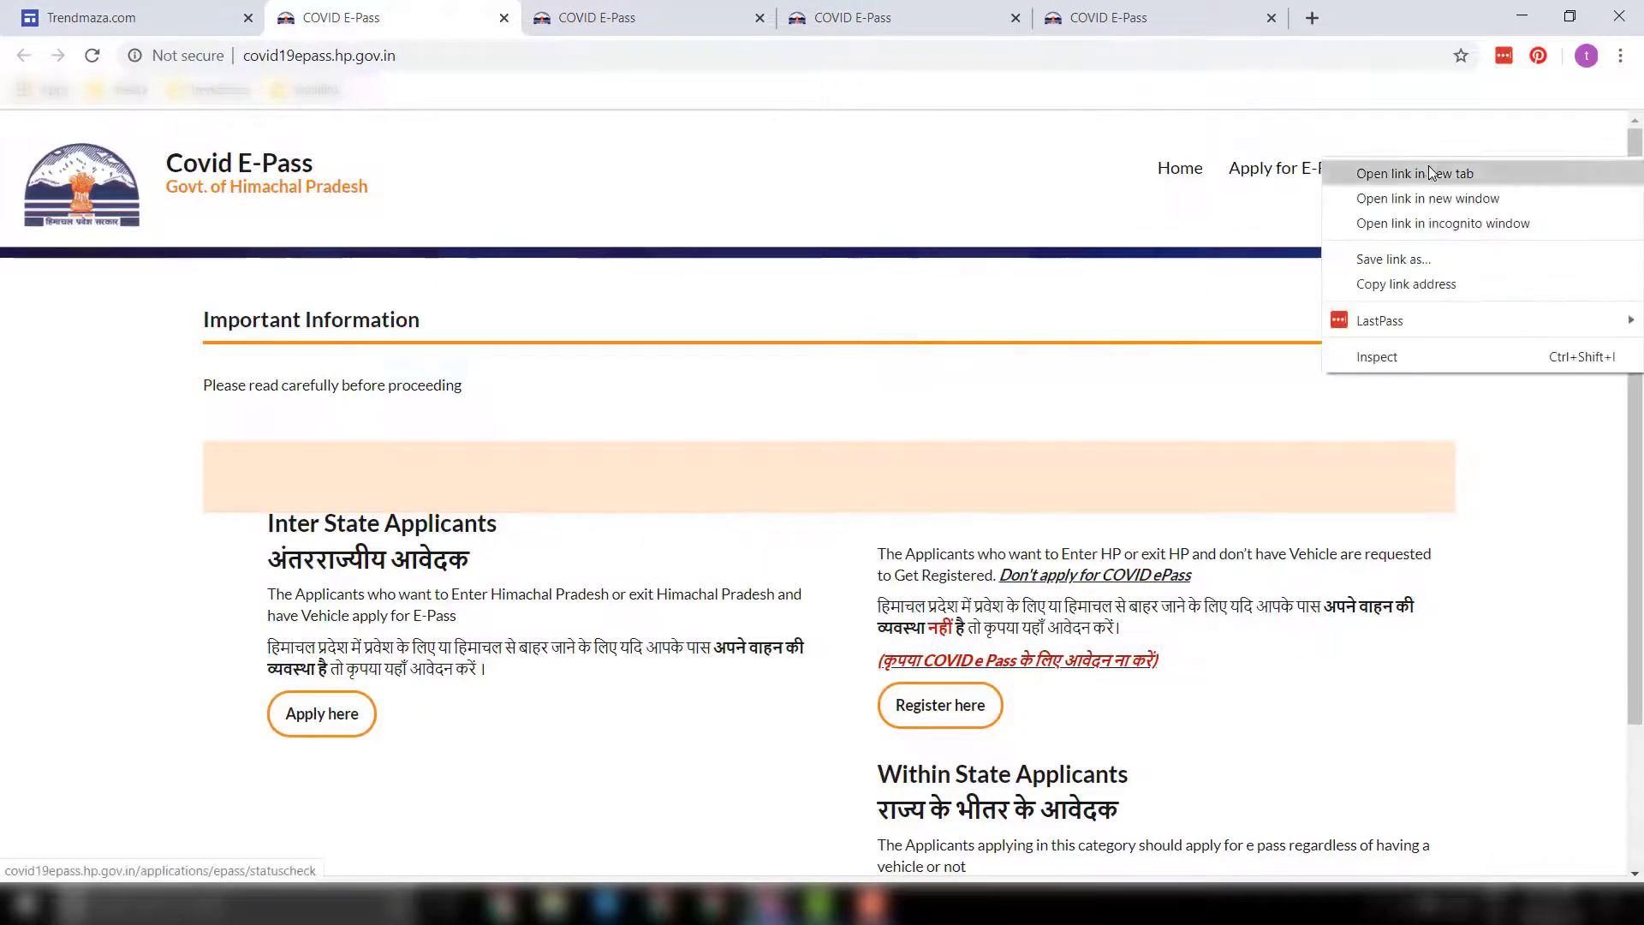
{"action": "left_click", "coordinate": [1429, 174]}
{"action": "left_click", "coordinate": [625, 9]}
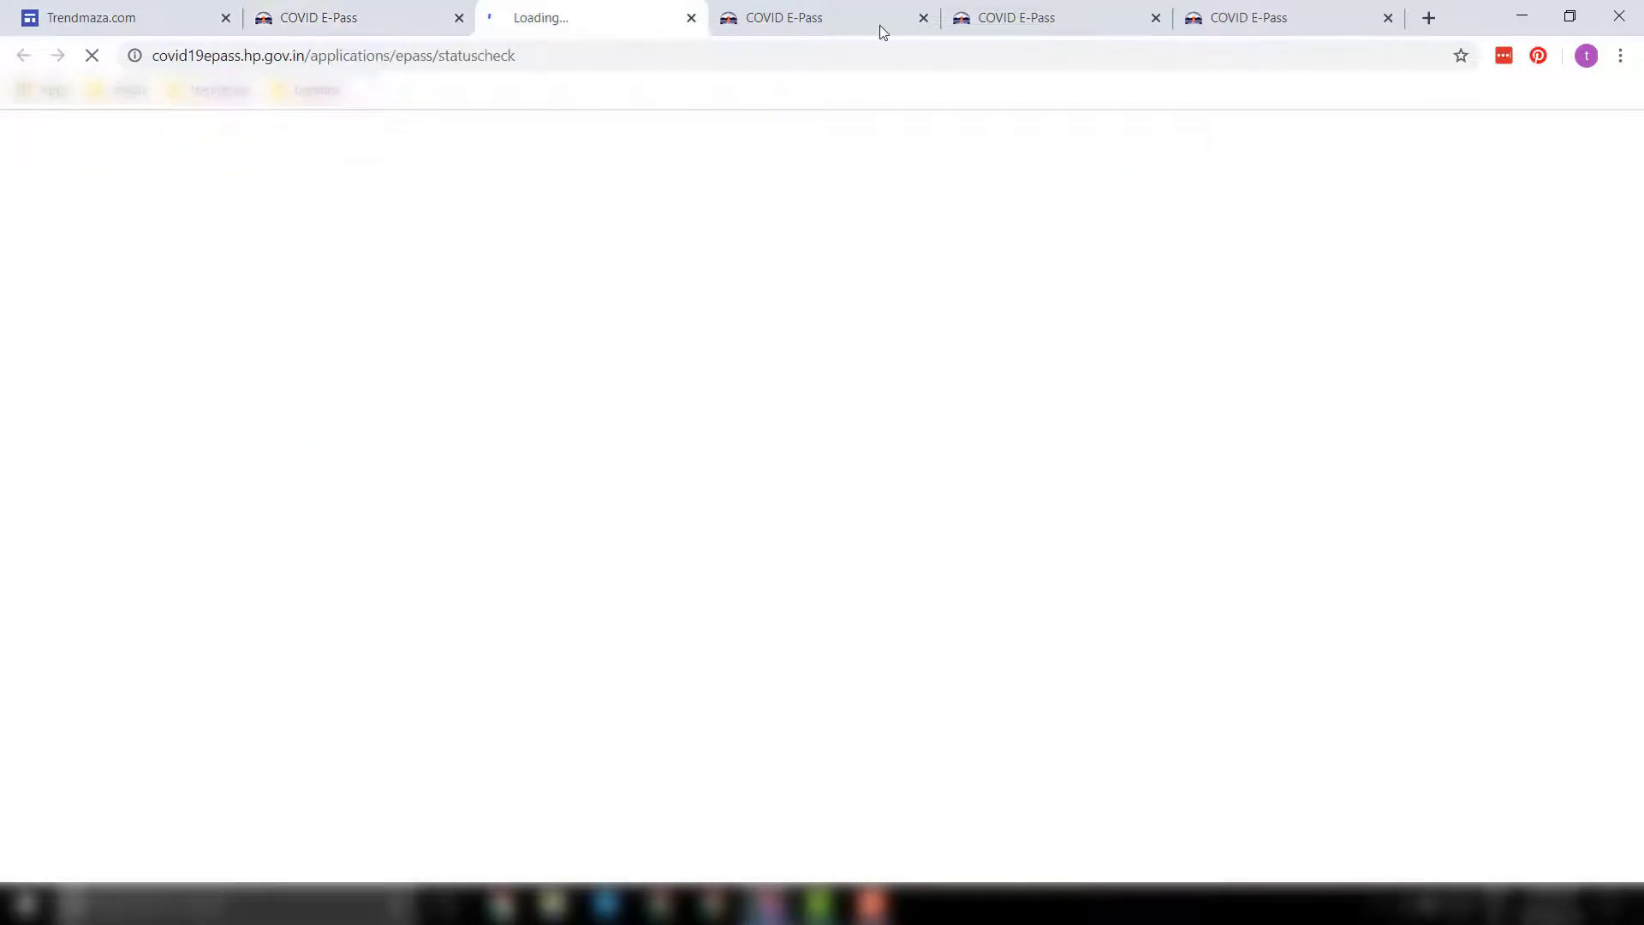
Step: Examine the Movement Details and Applicant Details fields of the Registration Portal form for travellers without a vehicle
{"action": "left_click", "coordinate": [1010, 17]}
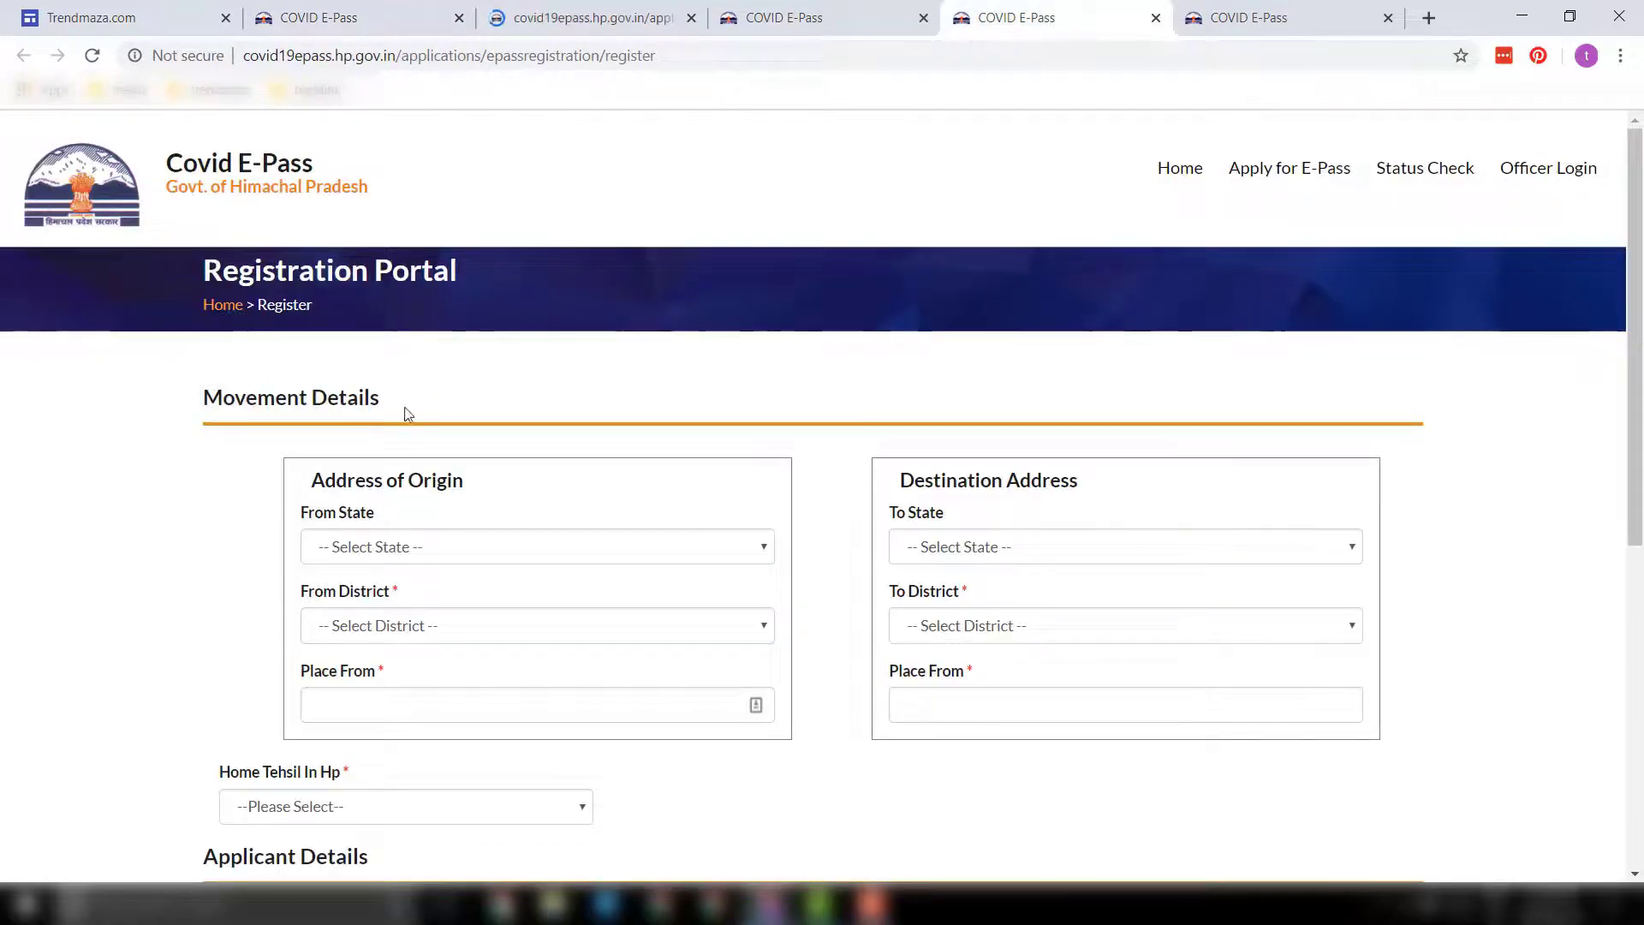
{"action": "scroll", "coordinate": [184, 587], "scroll_direction": "down", "scroll_amount": 6}
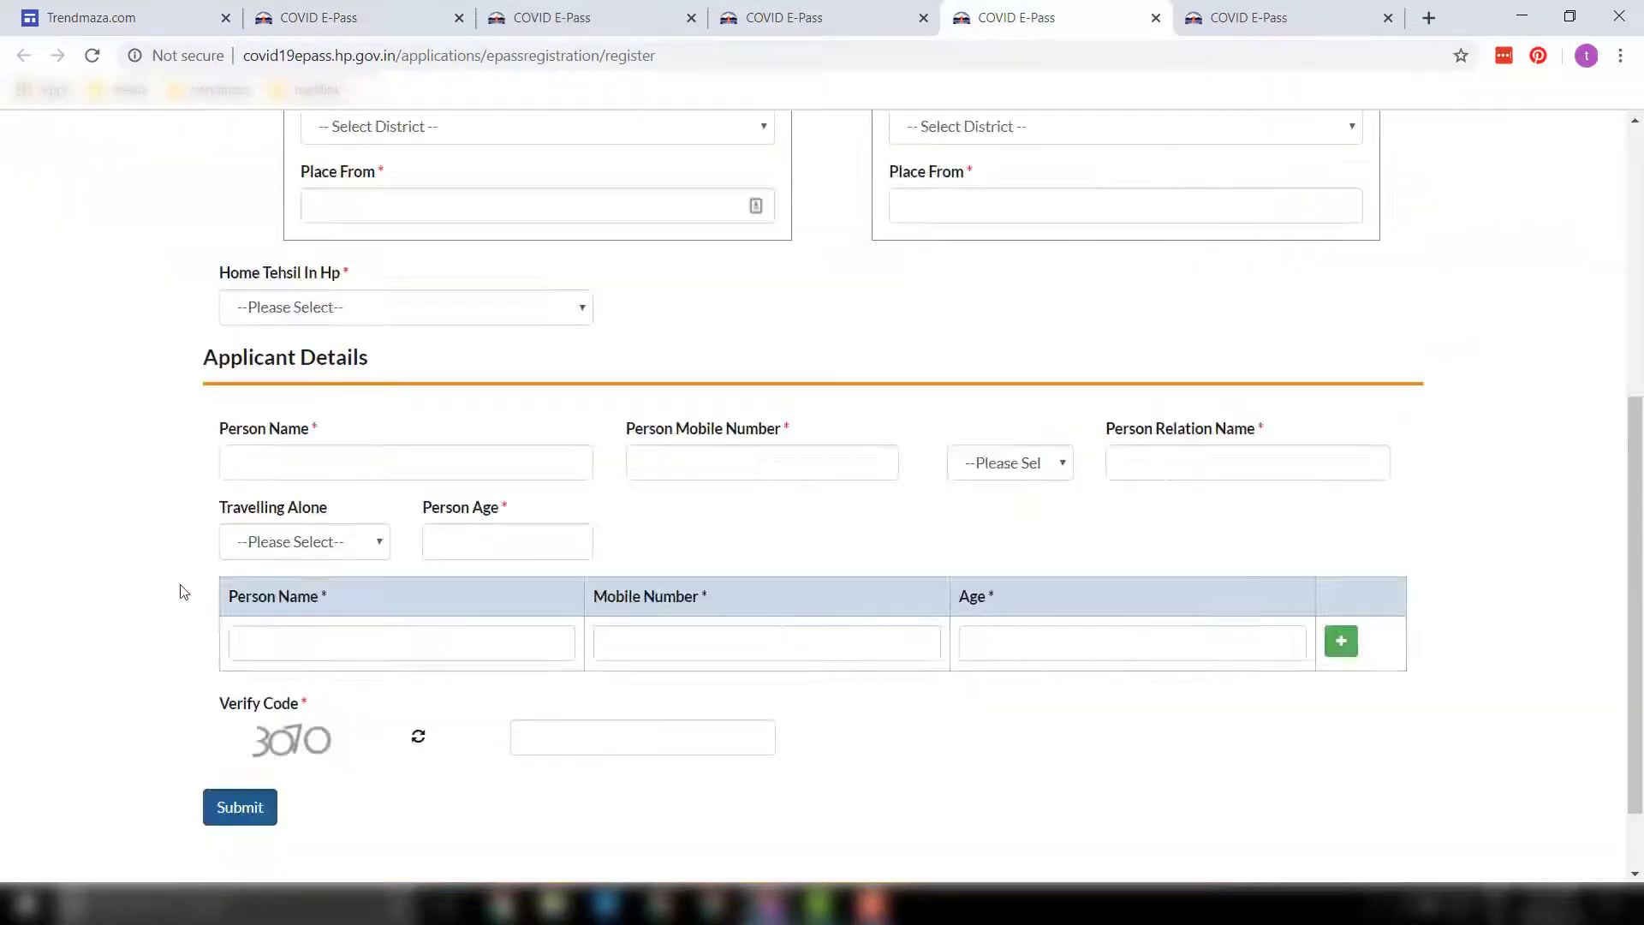
{"action": "scroll", "coordinate": [162, 587], "scroll_direction": "up", "scroll_amount": 6}
{"action": "key", "text": "ctrl+2"}
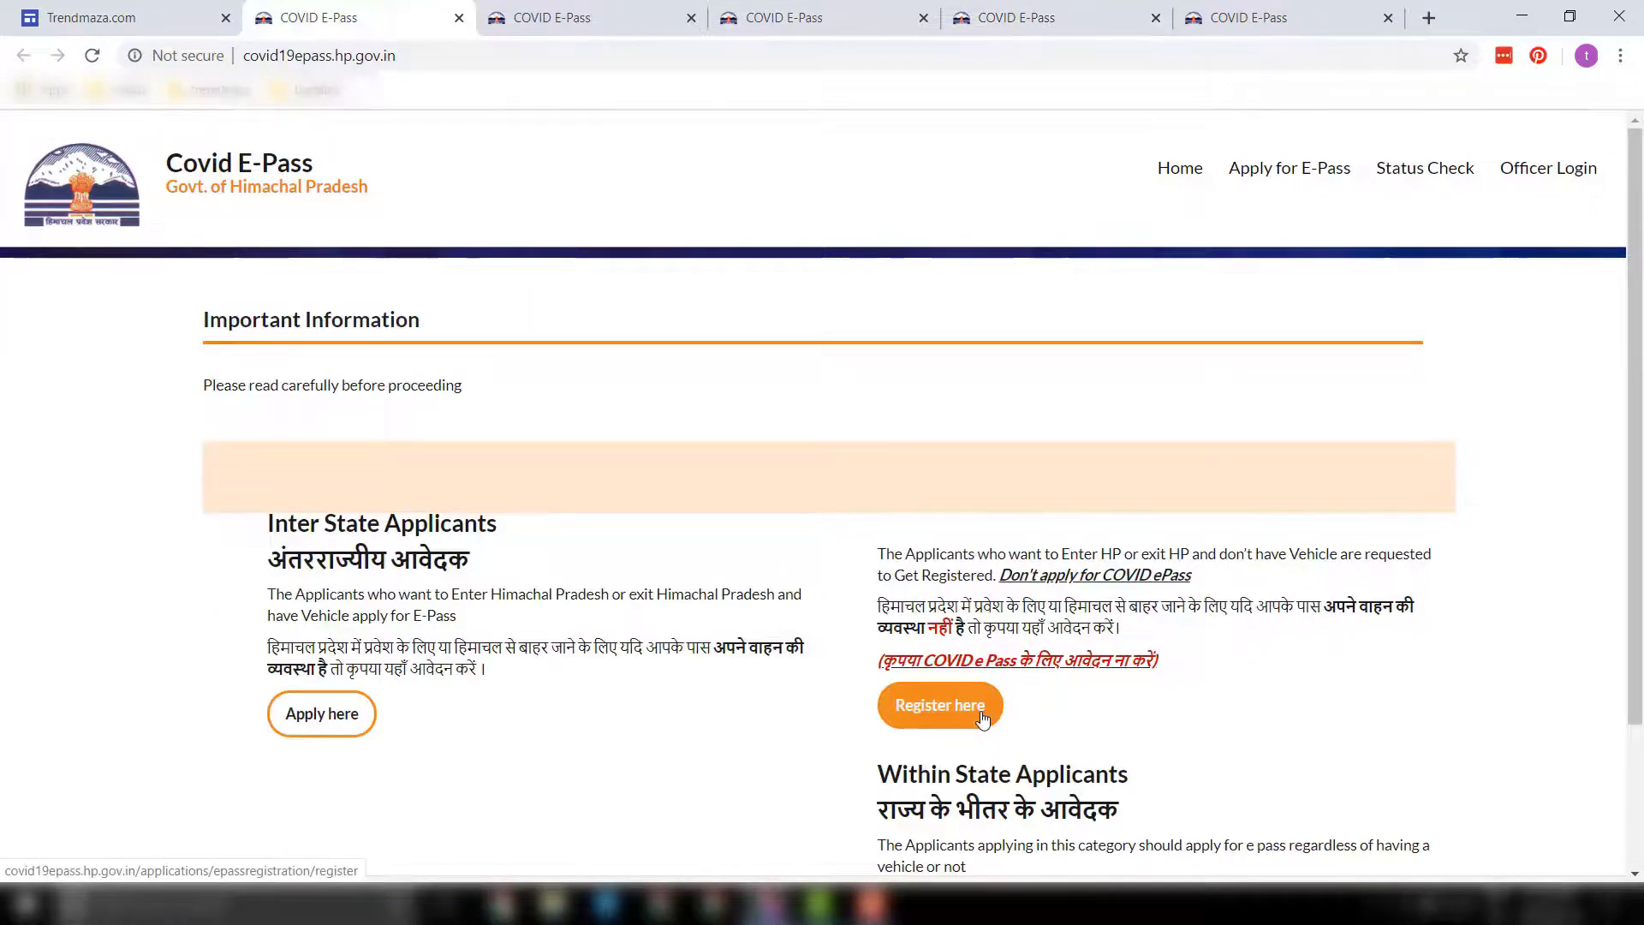
{"action": "left_click", "coordinate": [1056, 10]}
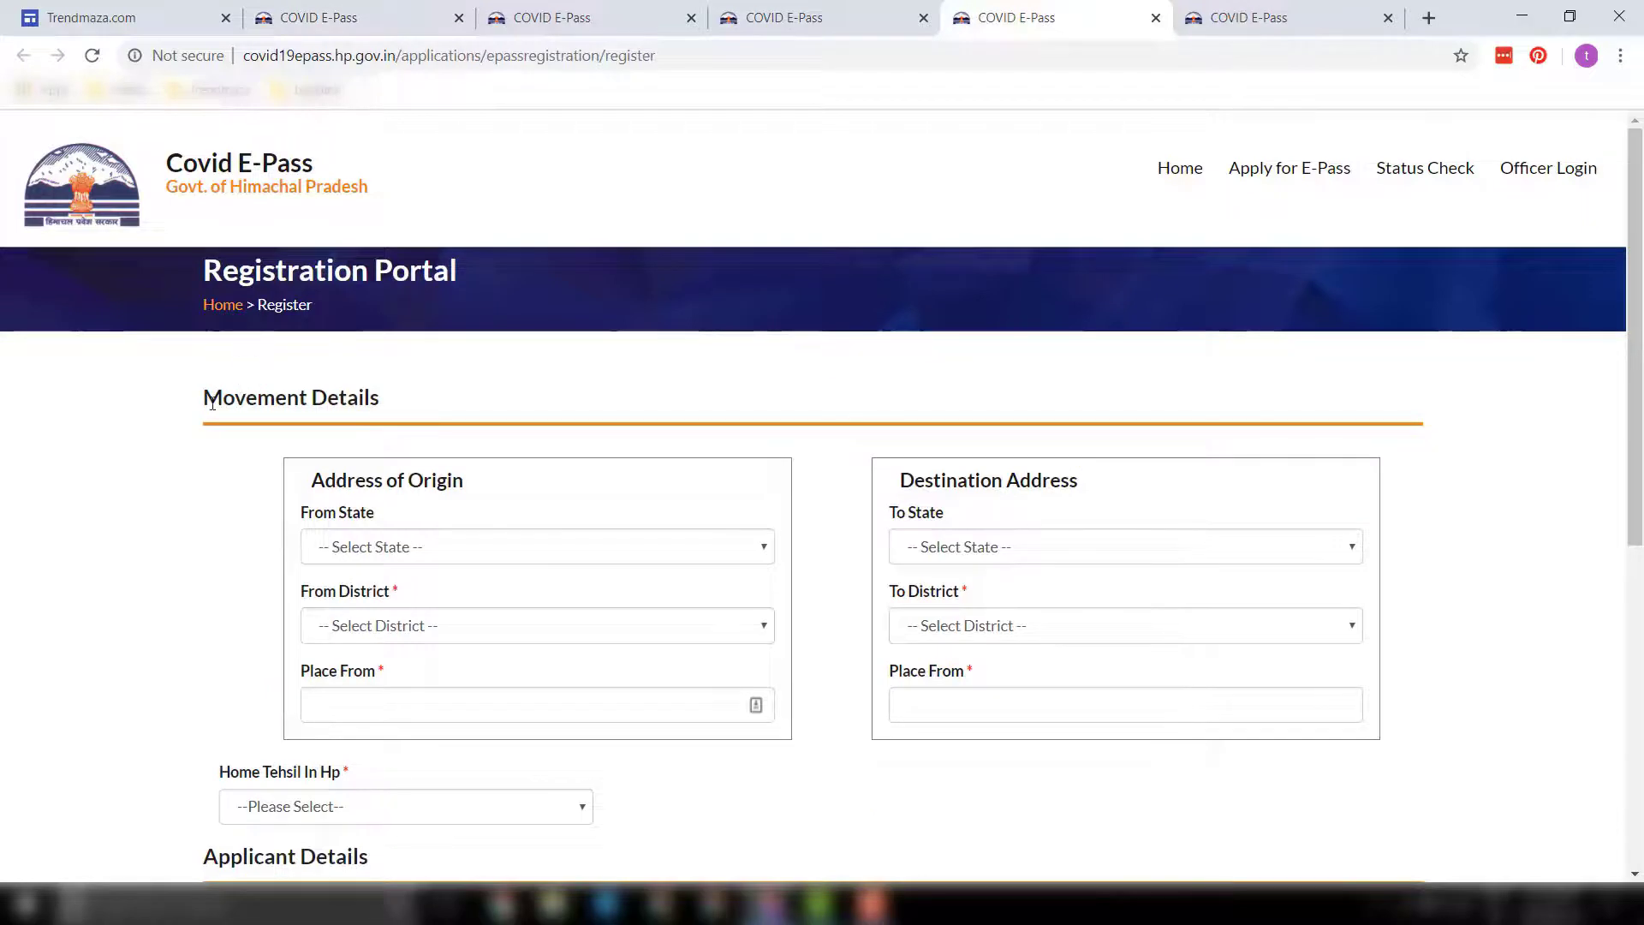
{"action": "left_click_drag", "start_coordinate": [512, 205], "coordinate": [512, 282]}
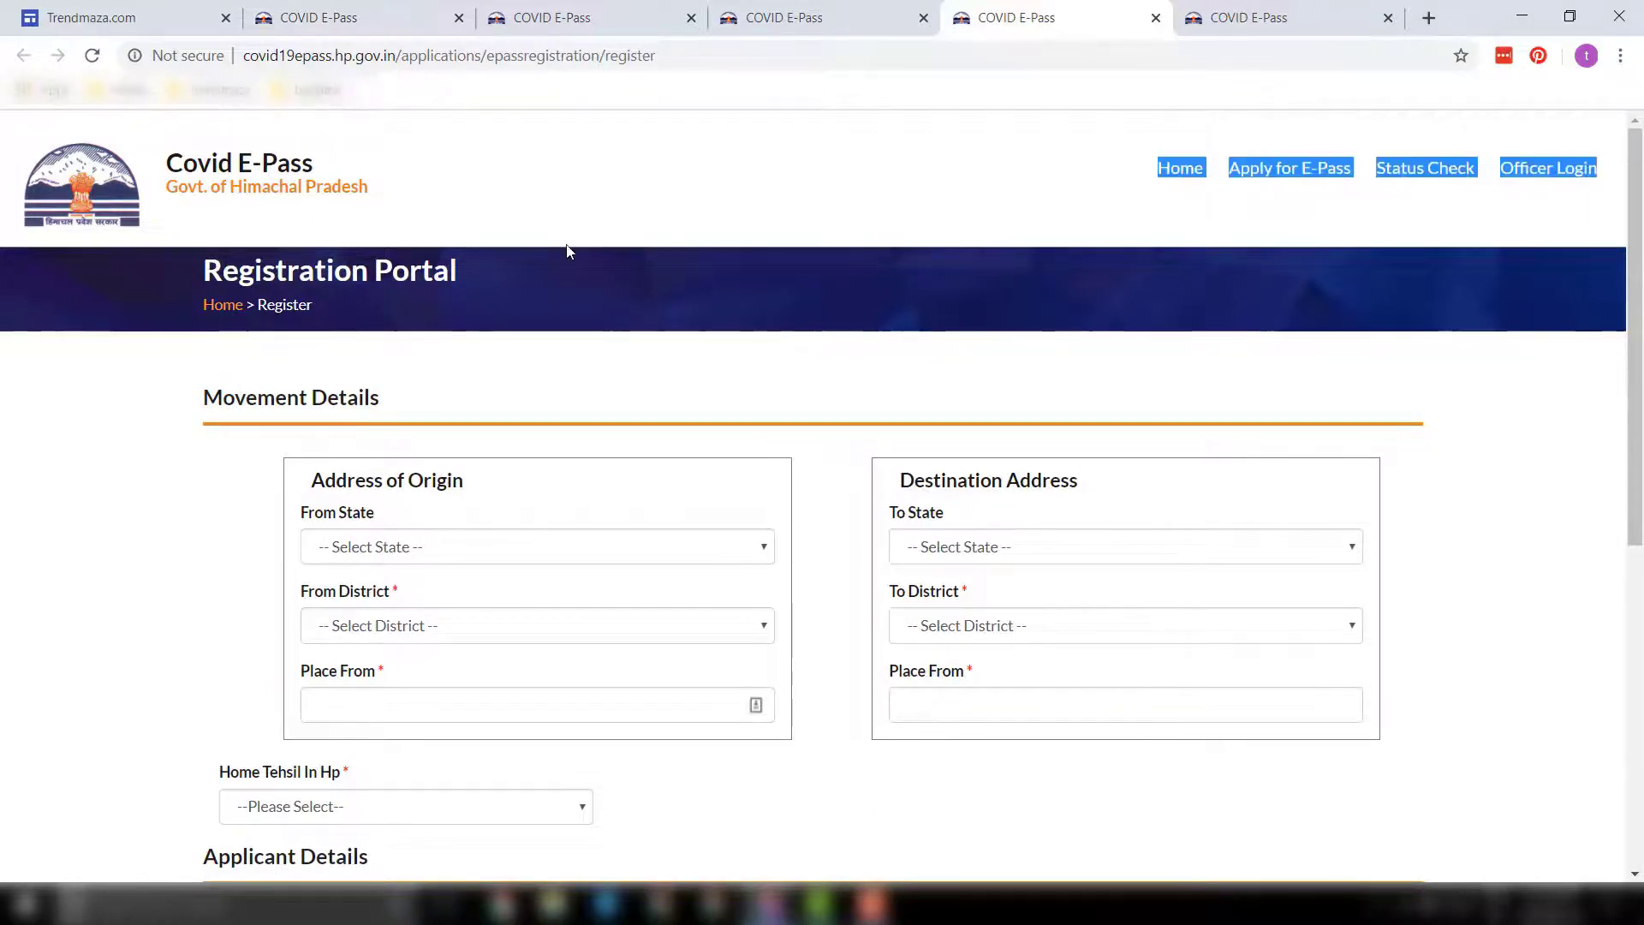
Step: Clear the text highlight on the Registration Portal page and review its form down to the Verify Code field
{"action": "left_click", "coordinate": [512, 283]}
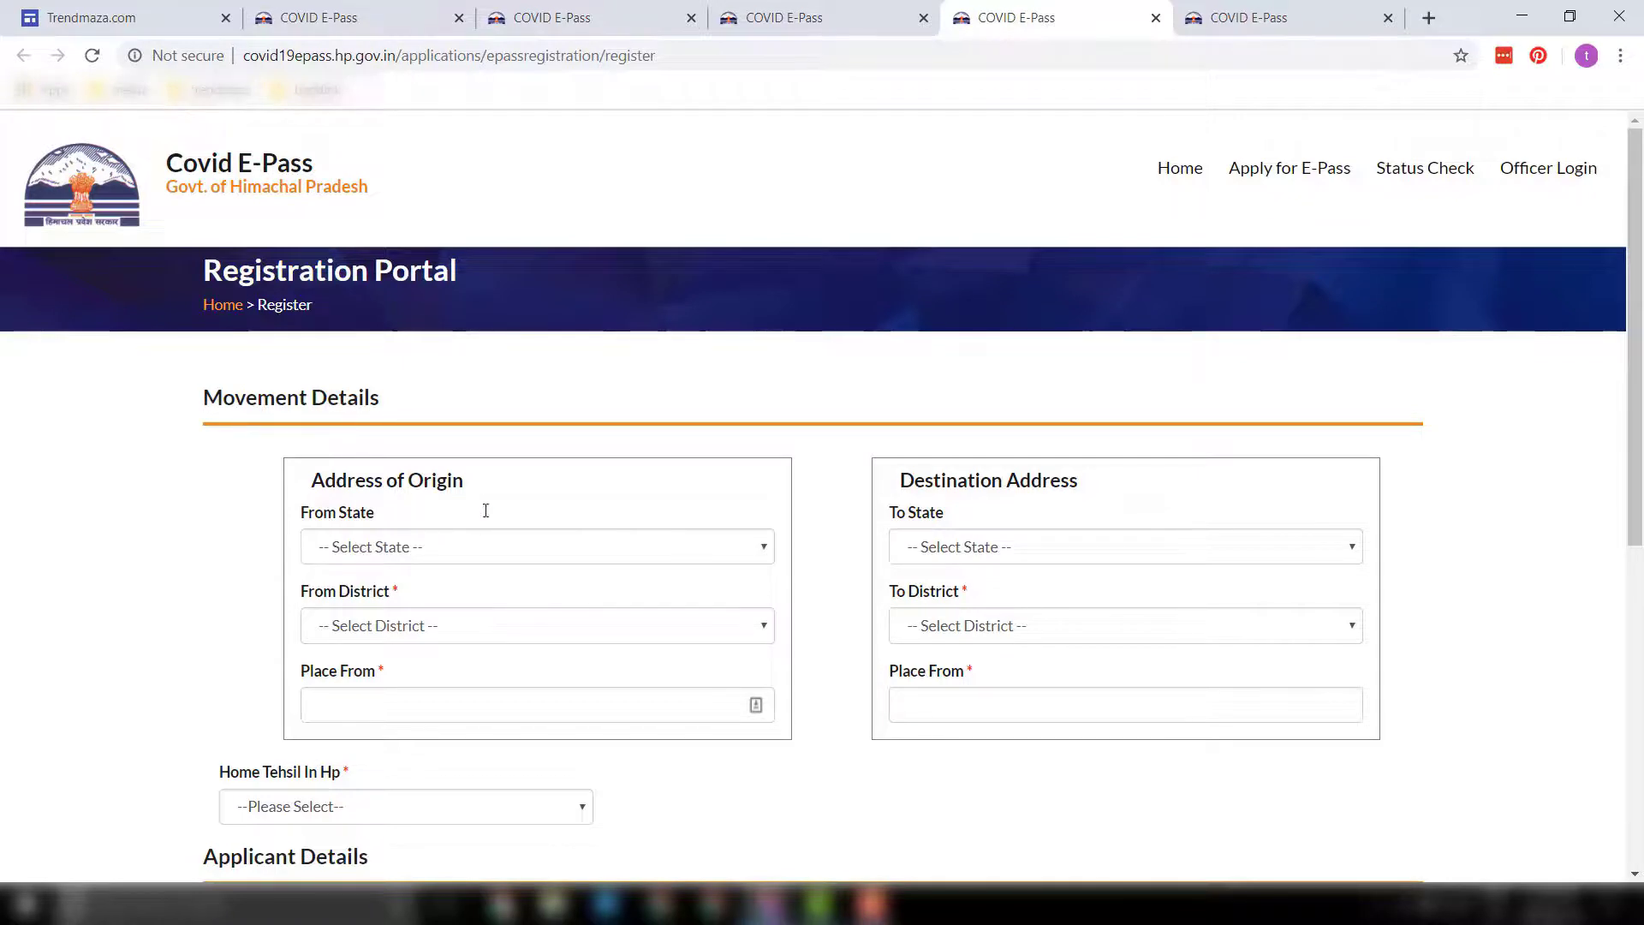
{"action": "scroll", "coordinate": [781, 702], "scroll_direction": "down", "scroll_amount": 6}
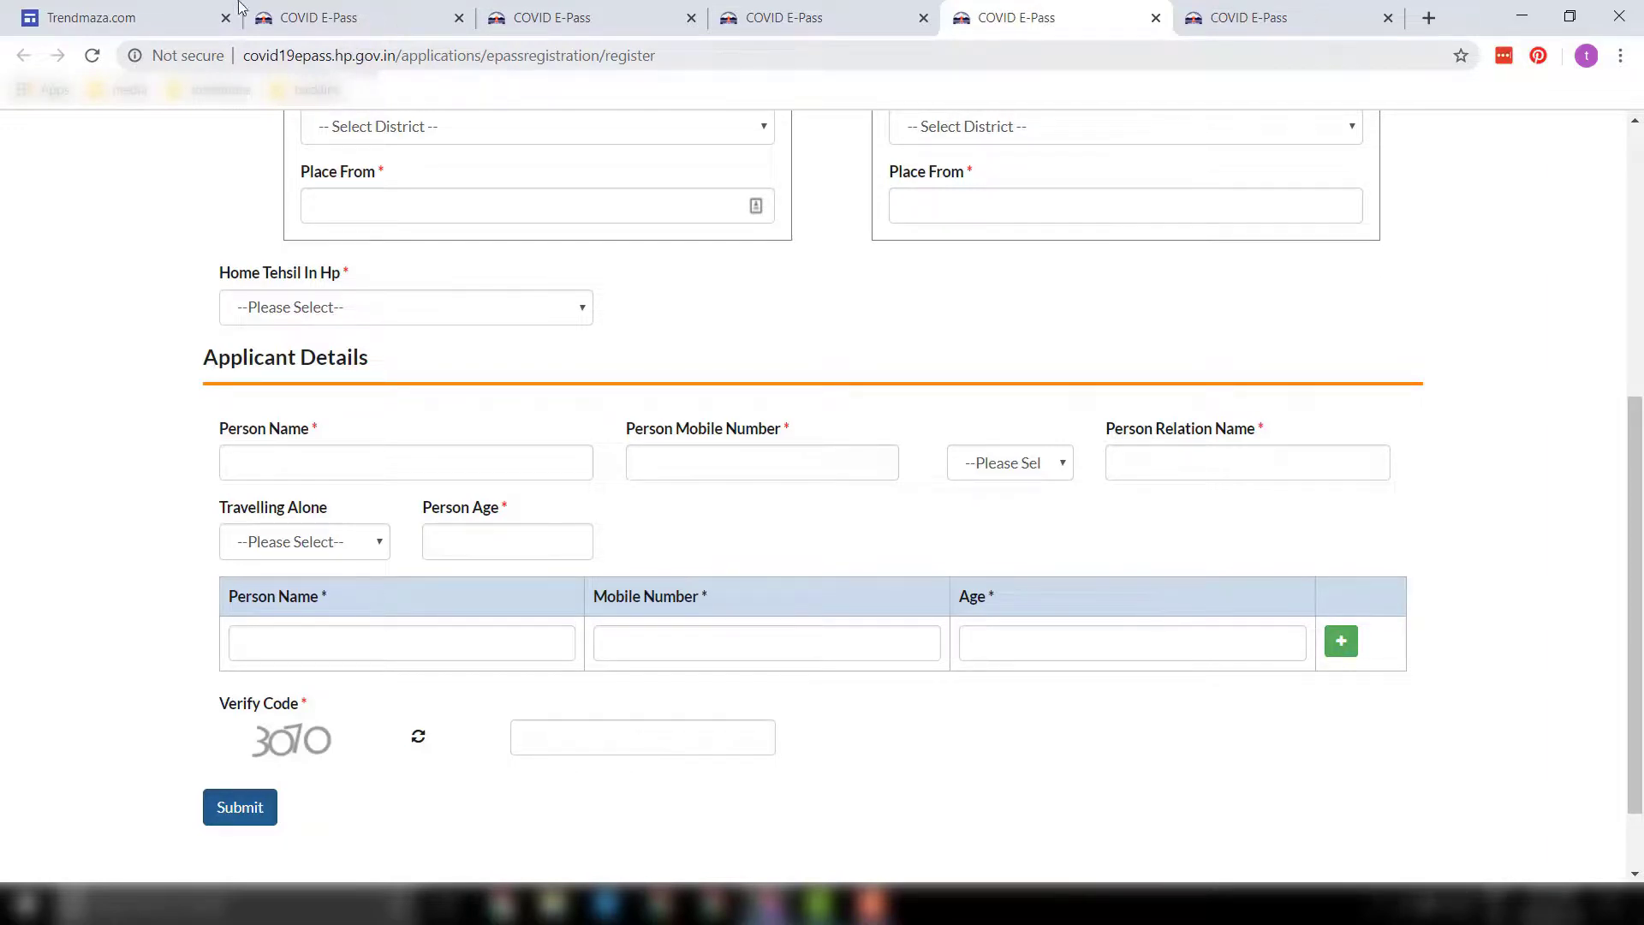
Step: Return to the Trendmaza.com page, look through the state epass list of state-wise links, and select the page's web address
{"action": "left_click", "coordinate": [177, 10]}
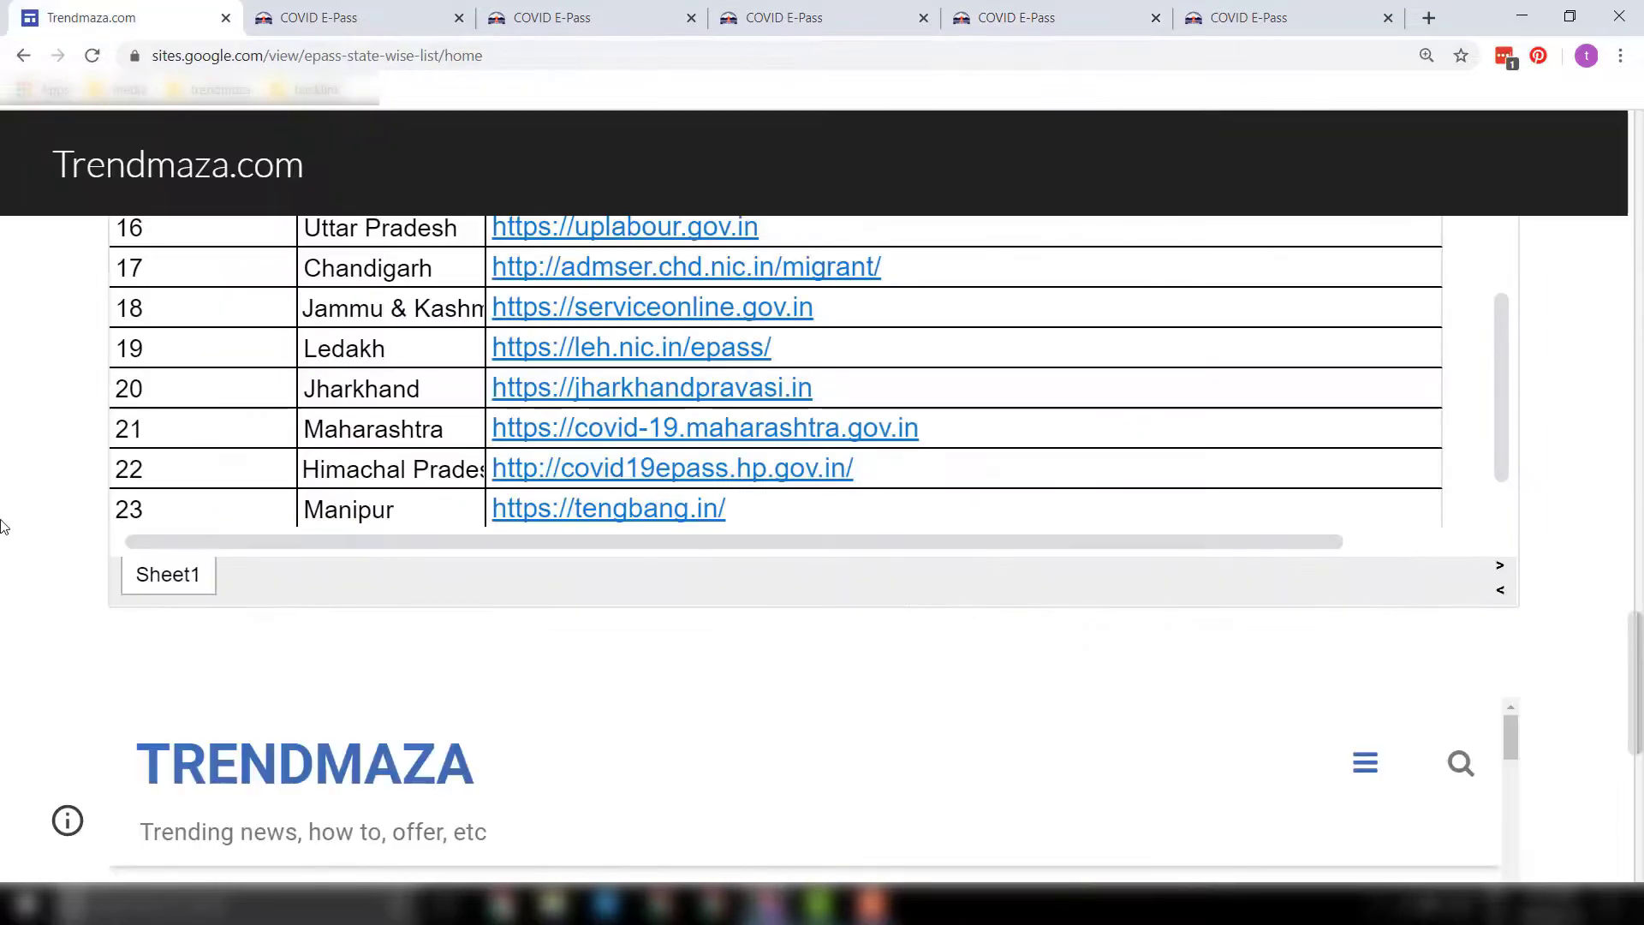
{"action": "scroll", "coordinate": [2, 524], "scroll_direction": "up", "scroll_amount": 5}
{"action": "scroll", "coordinate": [408, 713], "scroll_direction": "up", "scroll_amount": 5}
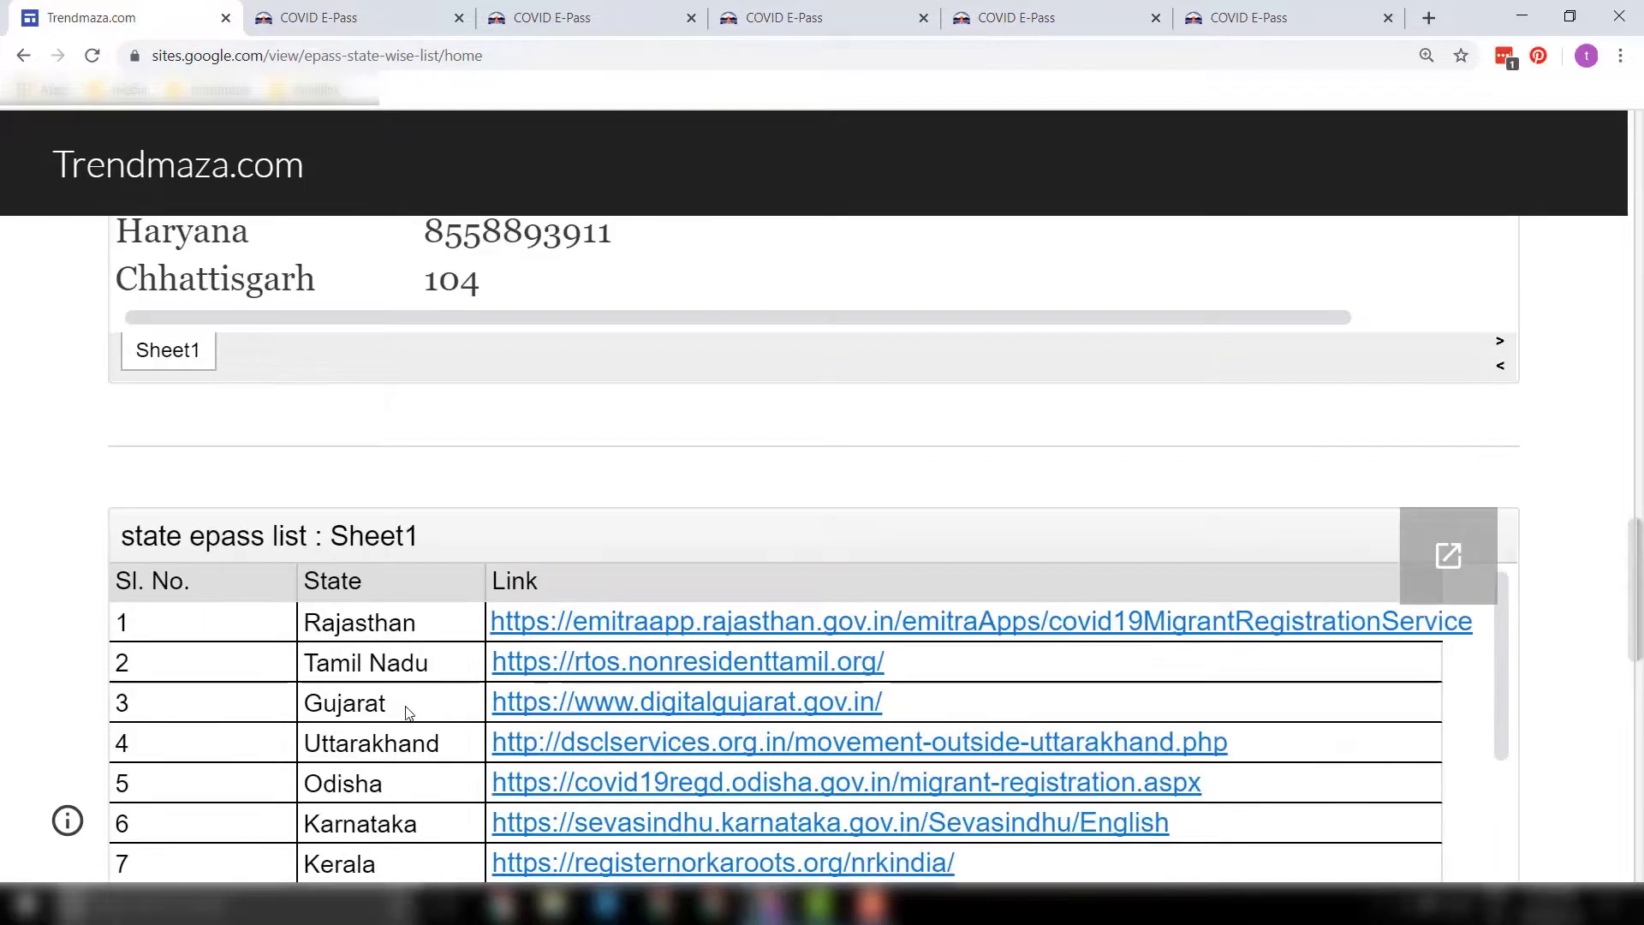
{"action": "scroll", "coordinate": [407, 709], "scroll_direction": "down", "scroll_amount": 5}
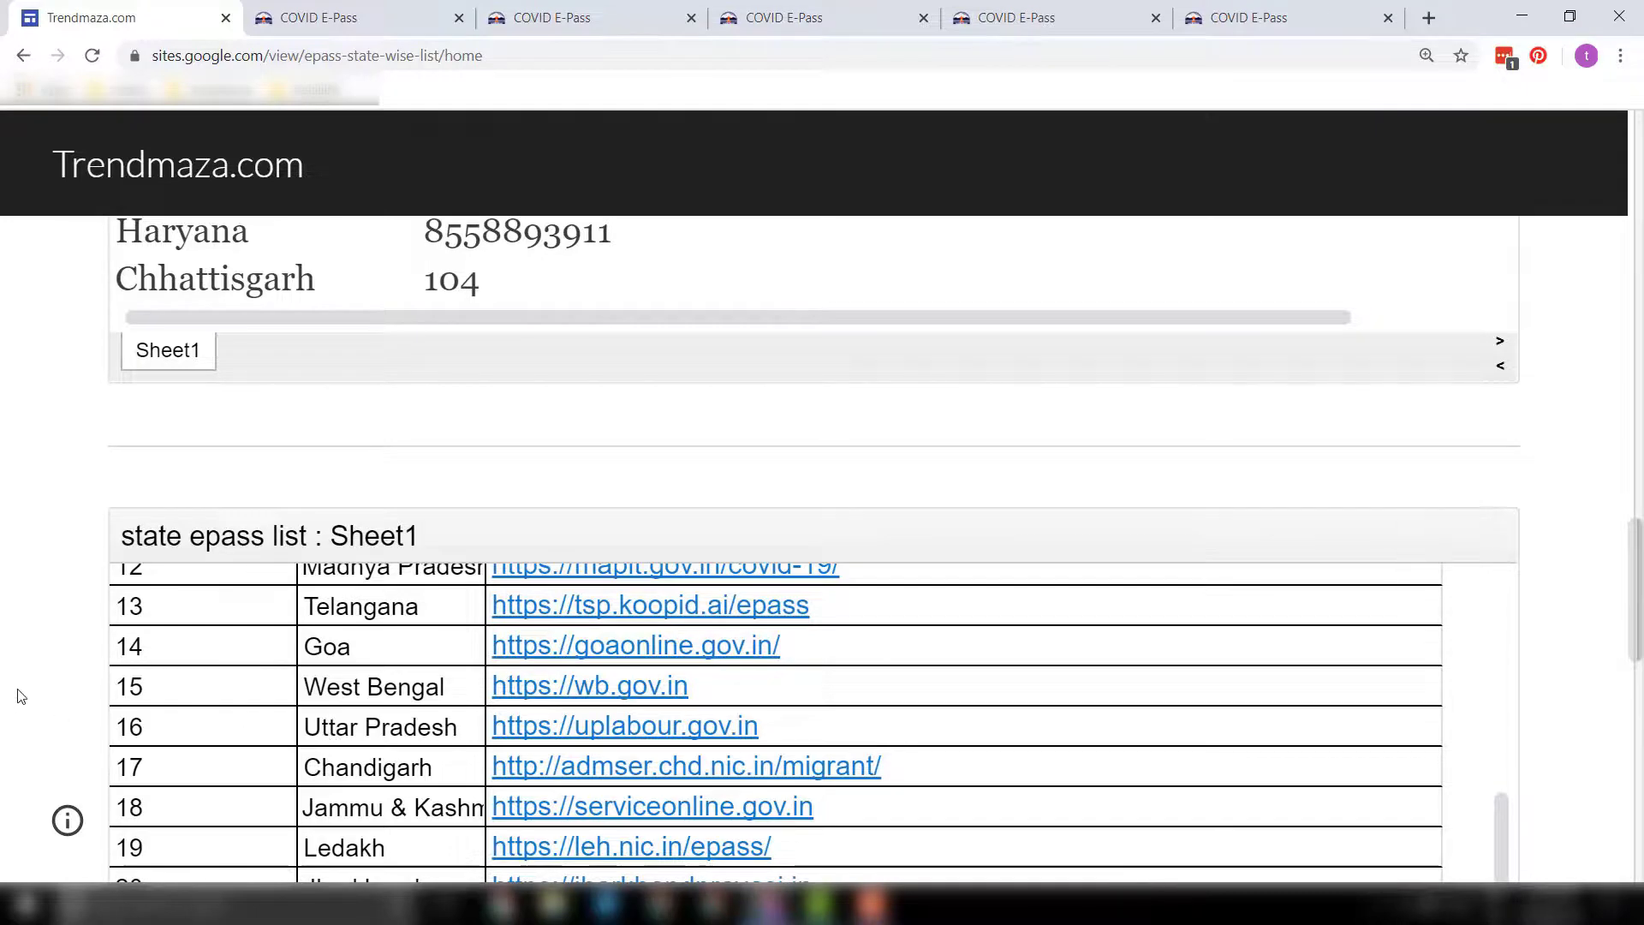
{"action": "scroll", "coordinate": [19, 696], "scroll_direction": "down", "scroll_amount": 10}
{"action": "scroll", "coordinate": [24, 662], "scroll_direction": "up", "scroll_amount": 10}
{"action": "scroll", "coordinate": [310, 719], "scroll_direction": "up", "scroll_amount": 4}
{"action": "scroll", "coordinate": [310, 719], "scroll_direction": "down", "scroll_amount": 10}
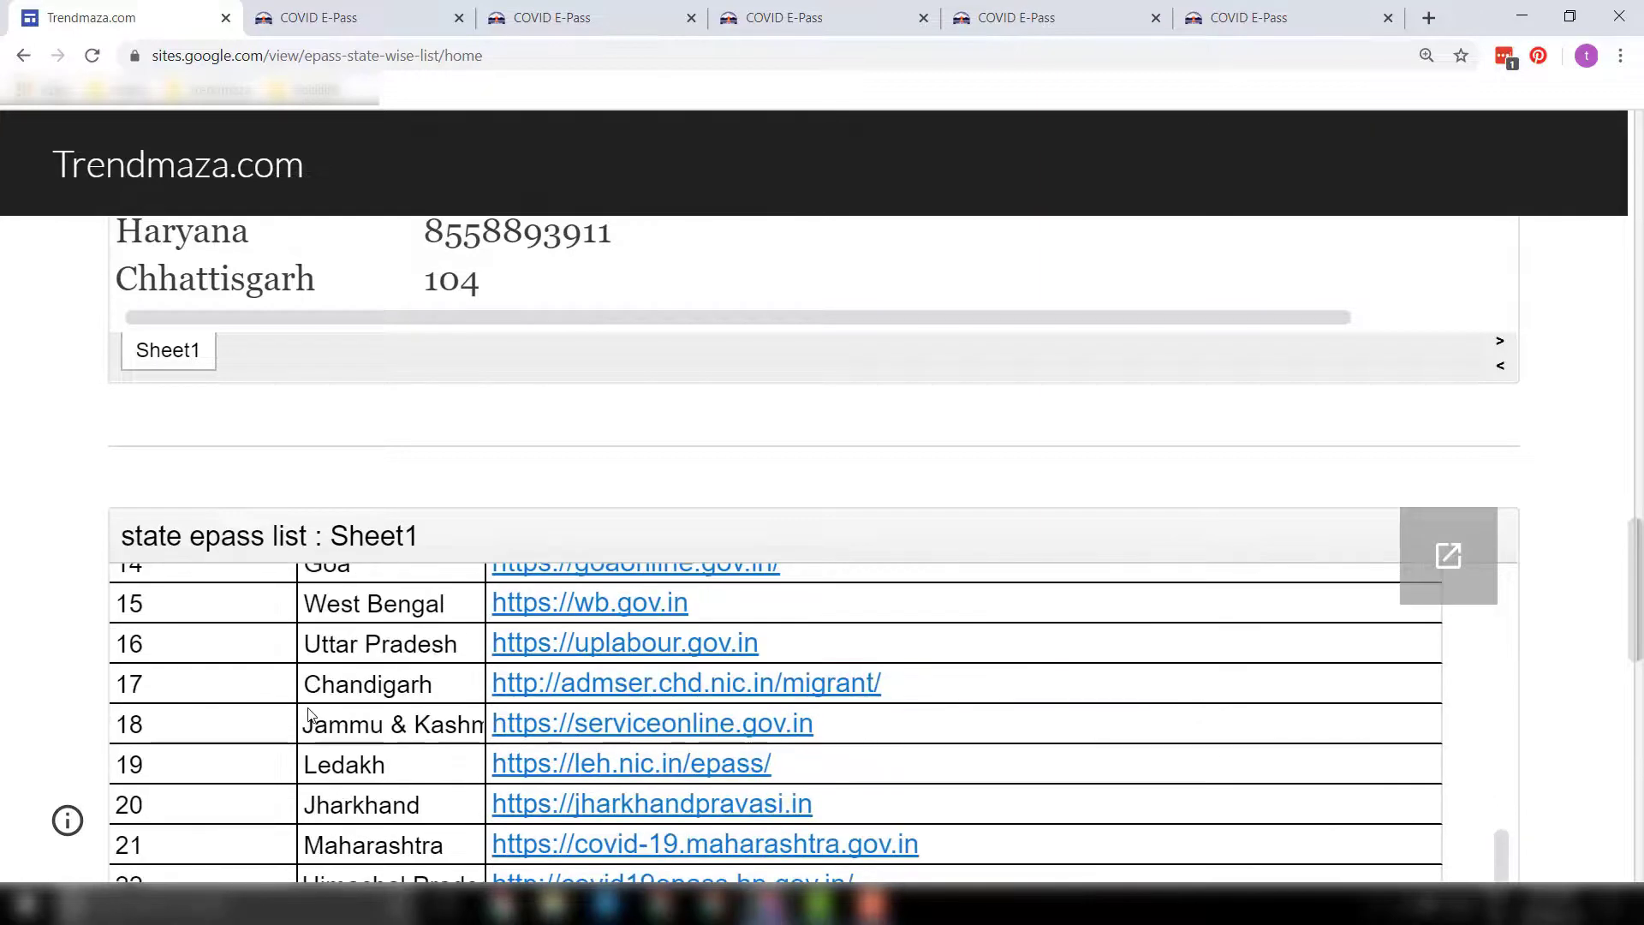
{"action": "scroll", "coordinate": [338, 685], "scroll_direction": "up", "scroll_amount": 9}
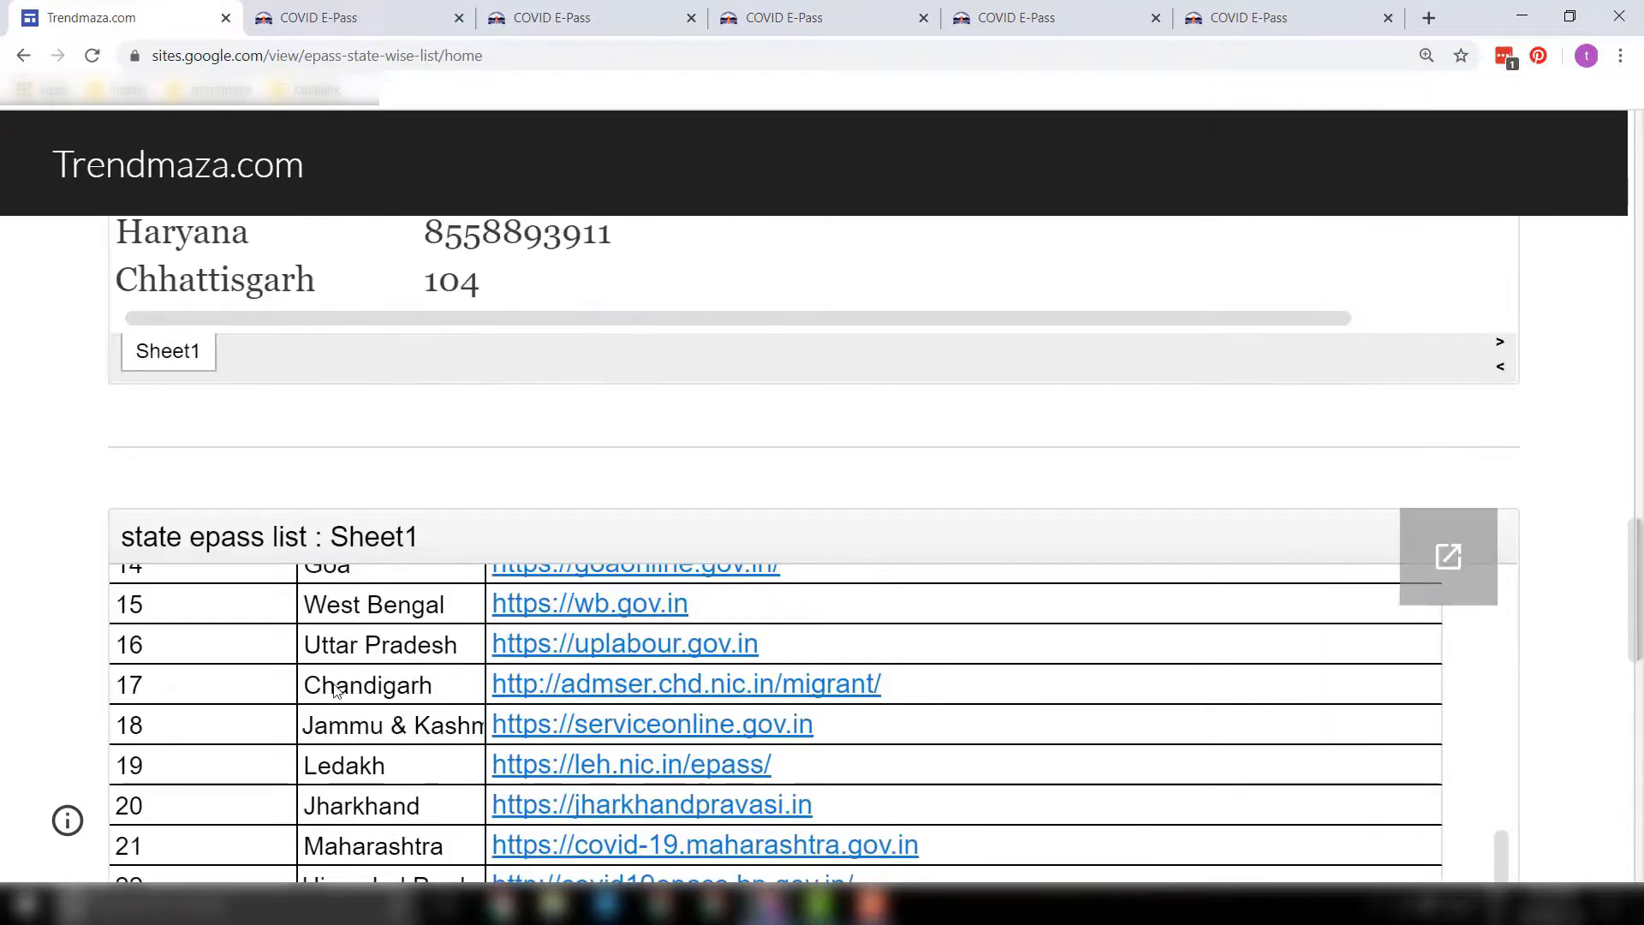
{"action": "scroll", "coordinate": [333, 690], "scroll_direction": "down", "scroll_amount": 4}
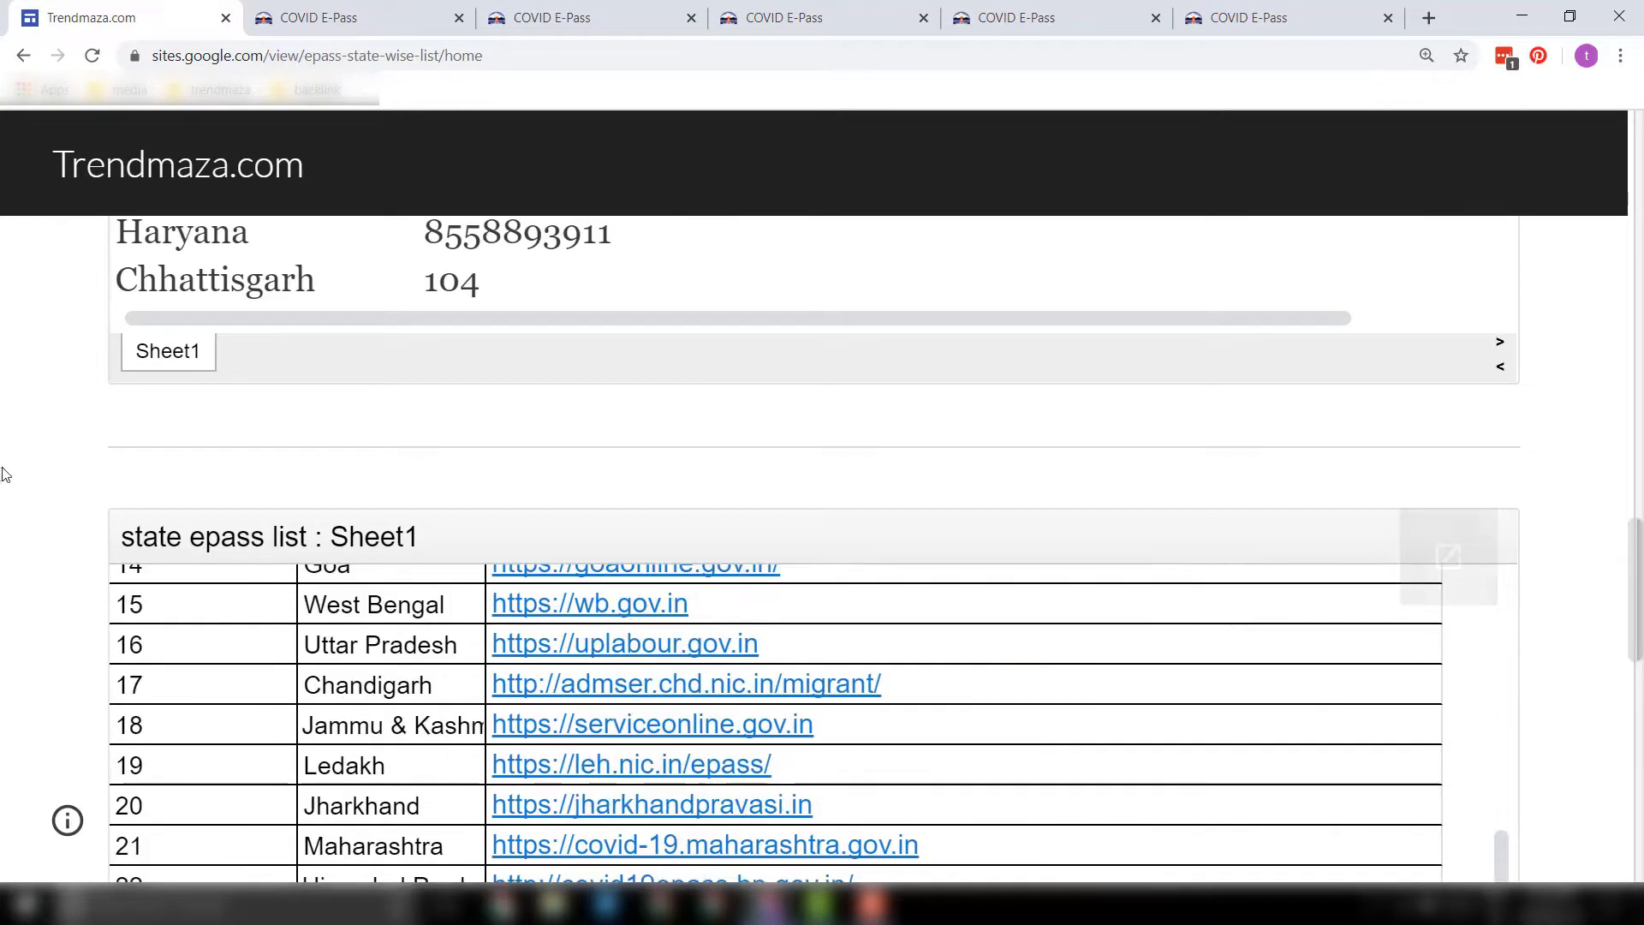
{"action": "left_click", "coordinate": [748, 53]}
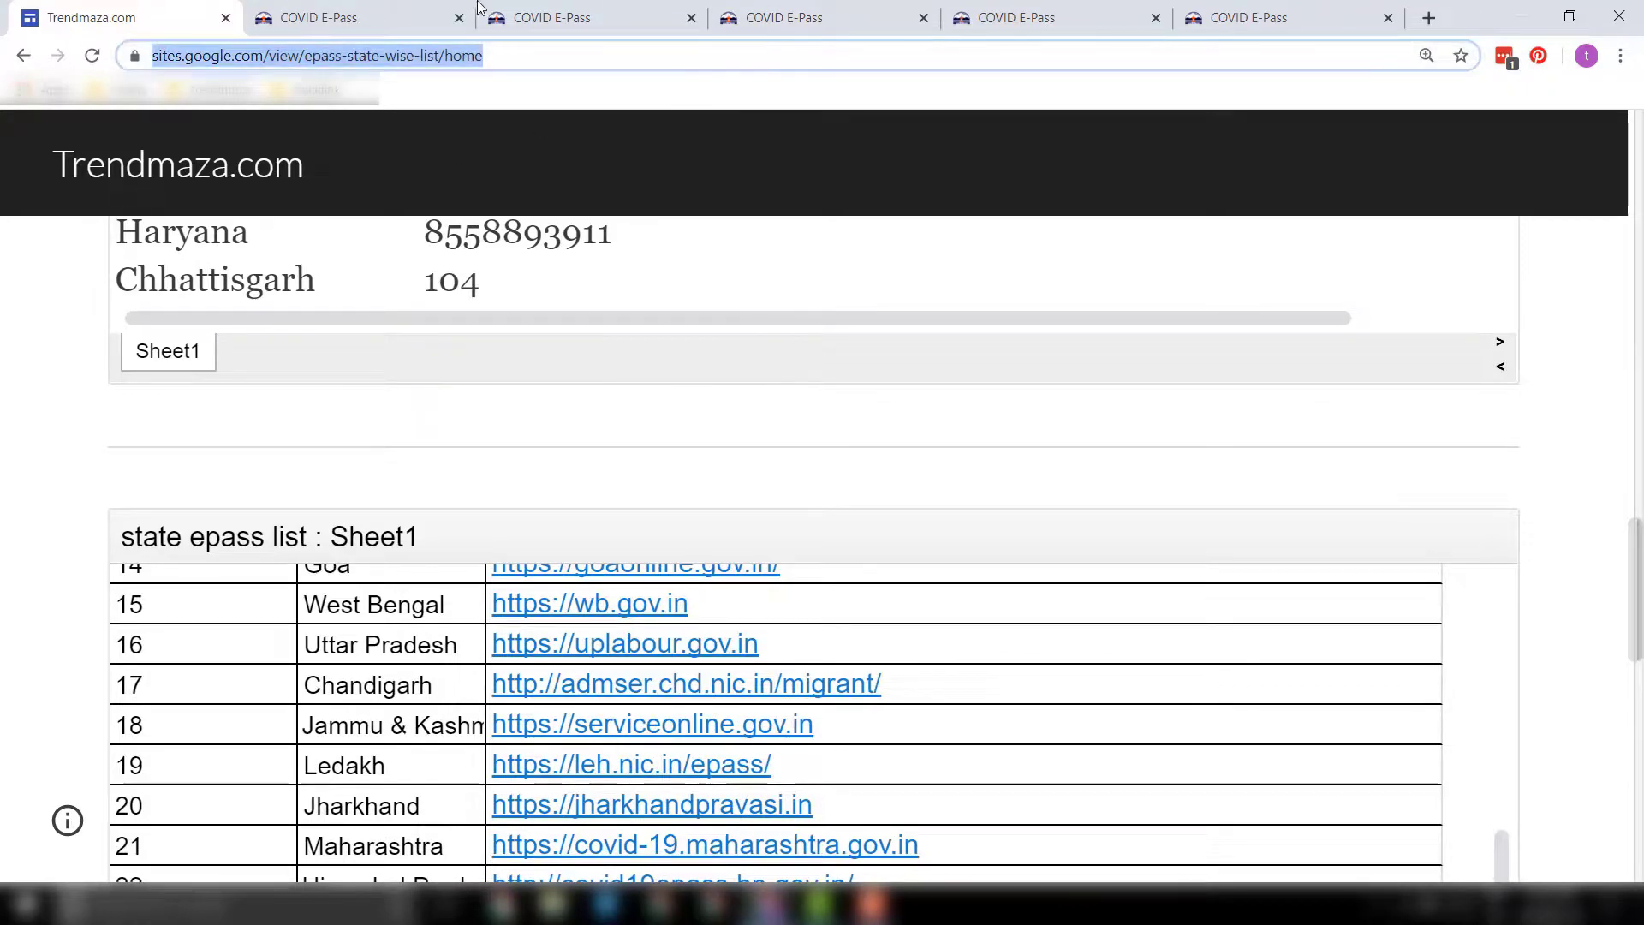